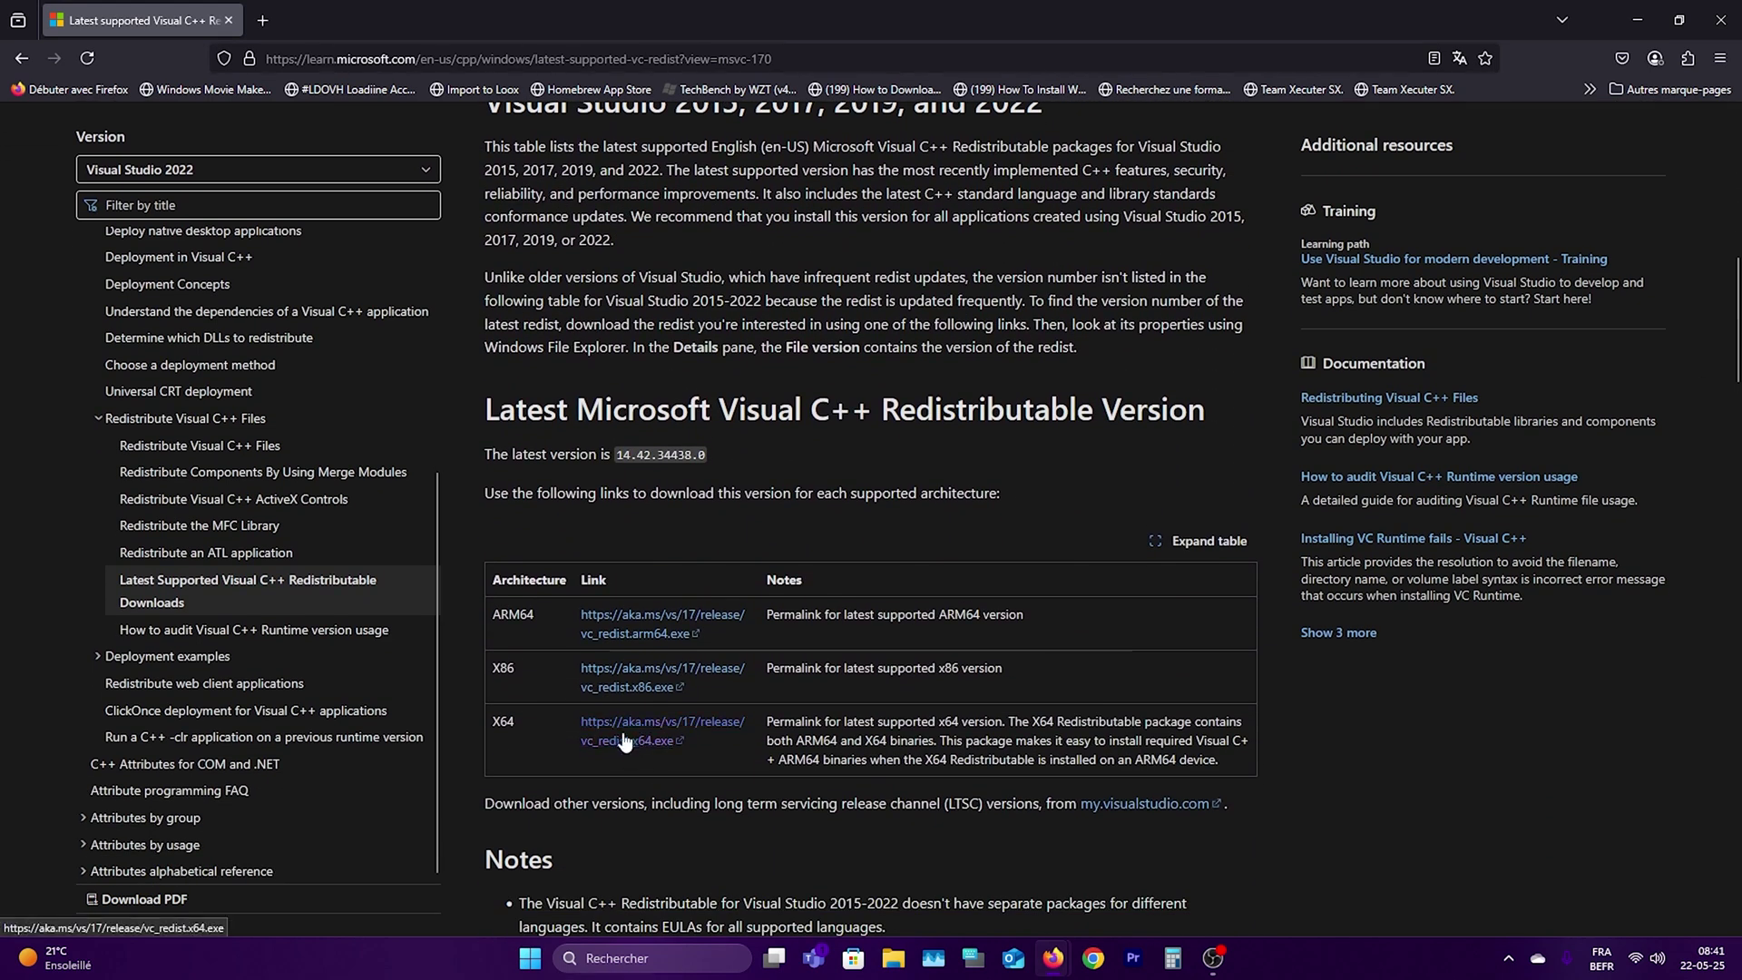
Download the latest x64 Visual C++ Redistributable and run VC_redist.x64.exe.
{"action": "left_click", "coordinate": [635, 735]}
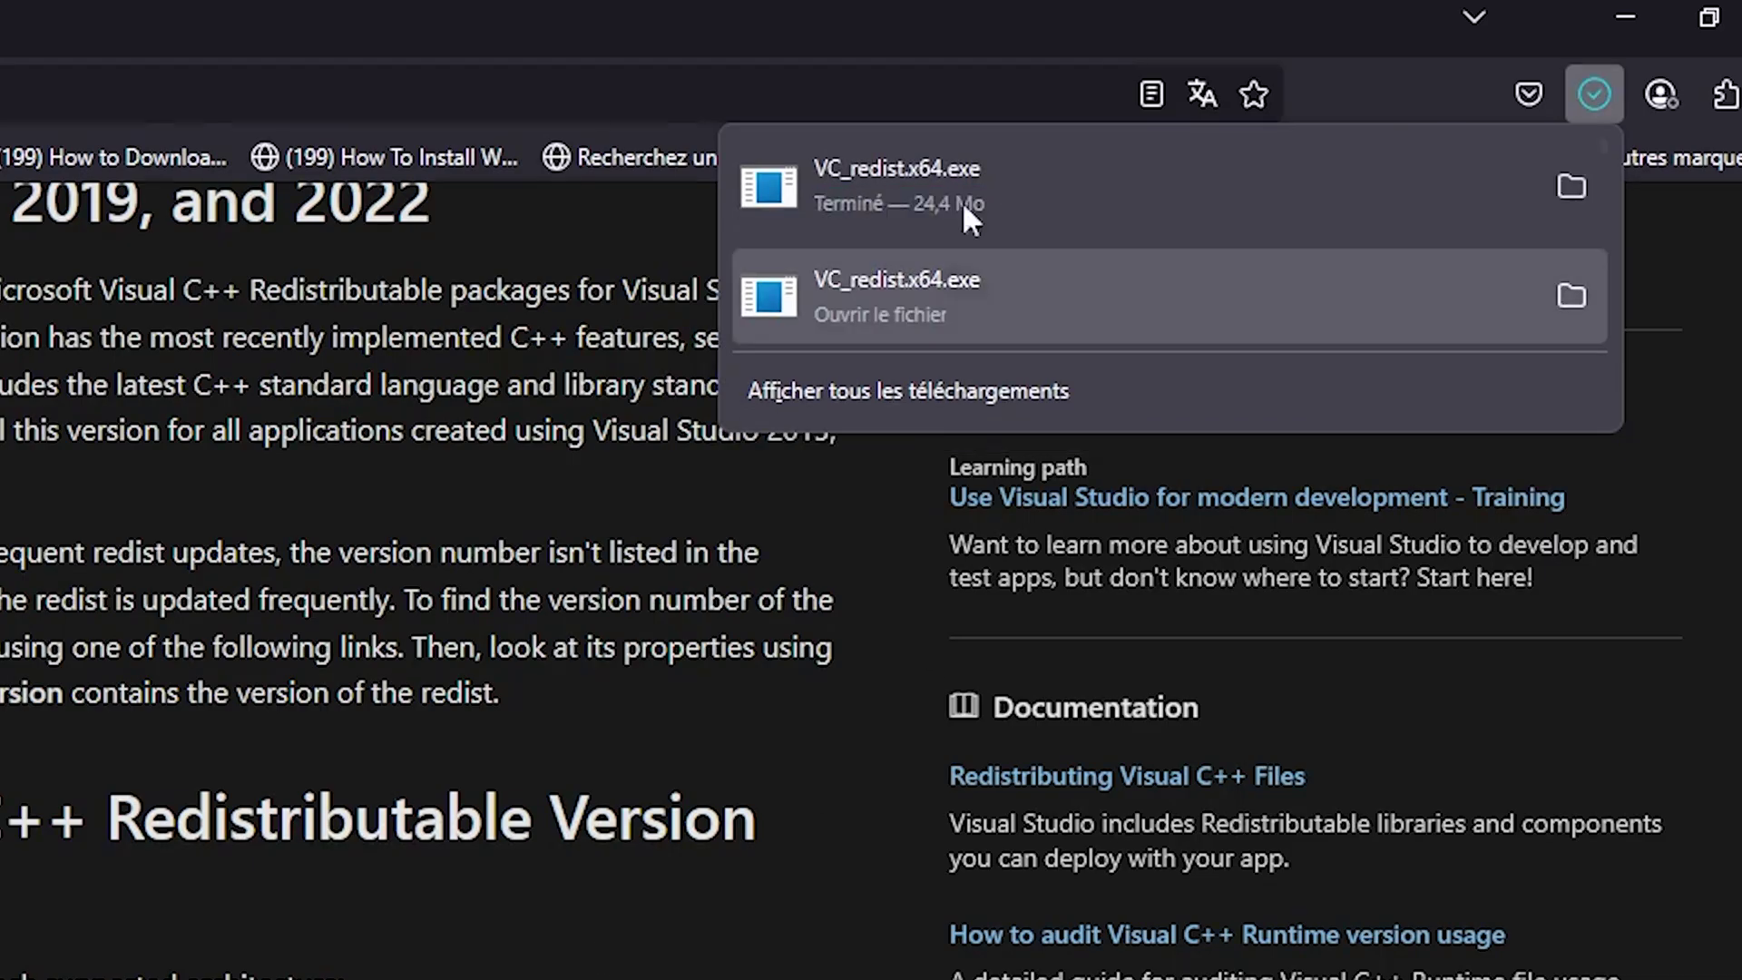
{"action": "left_click", "coordinate": [962, 198]}
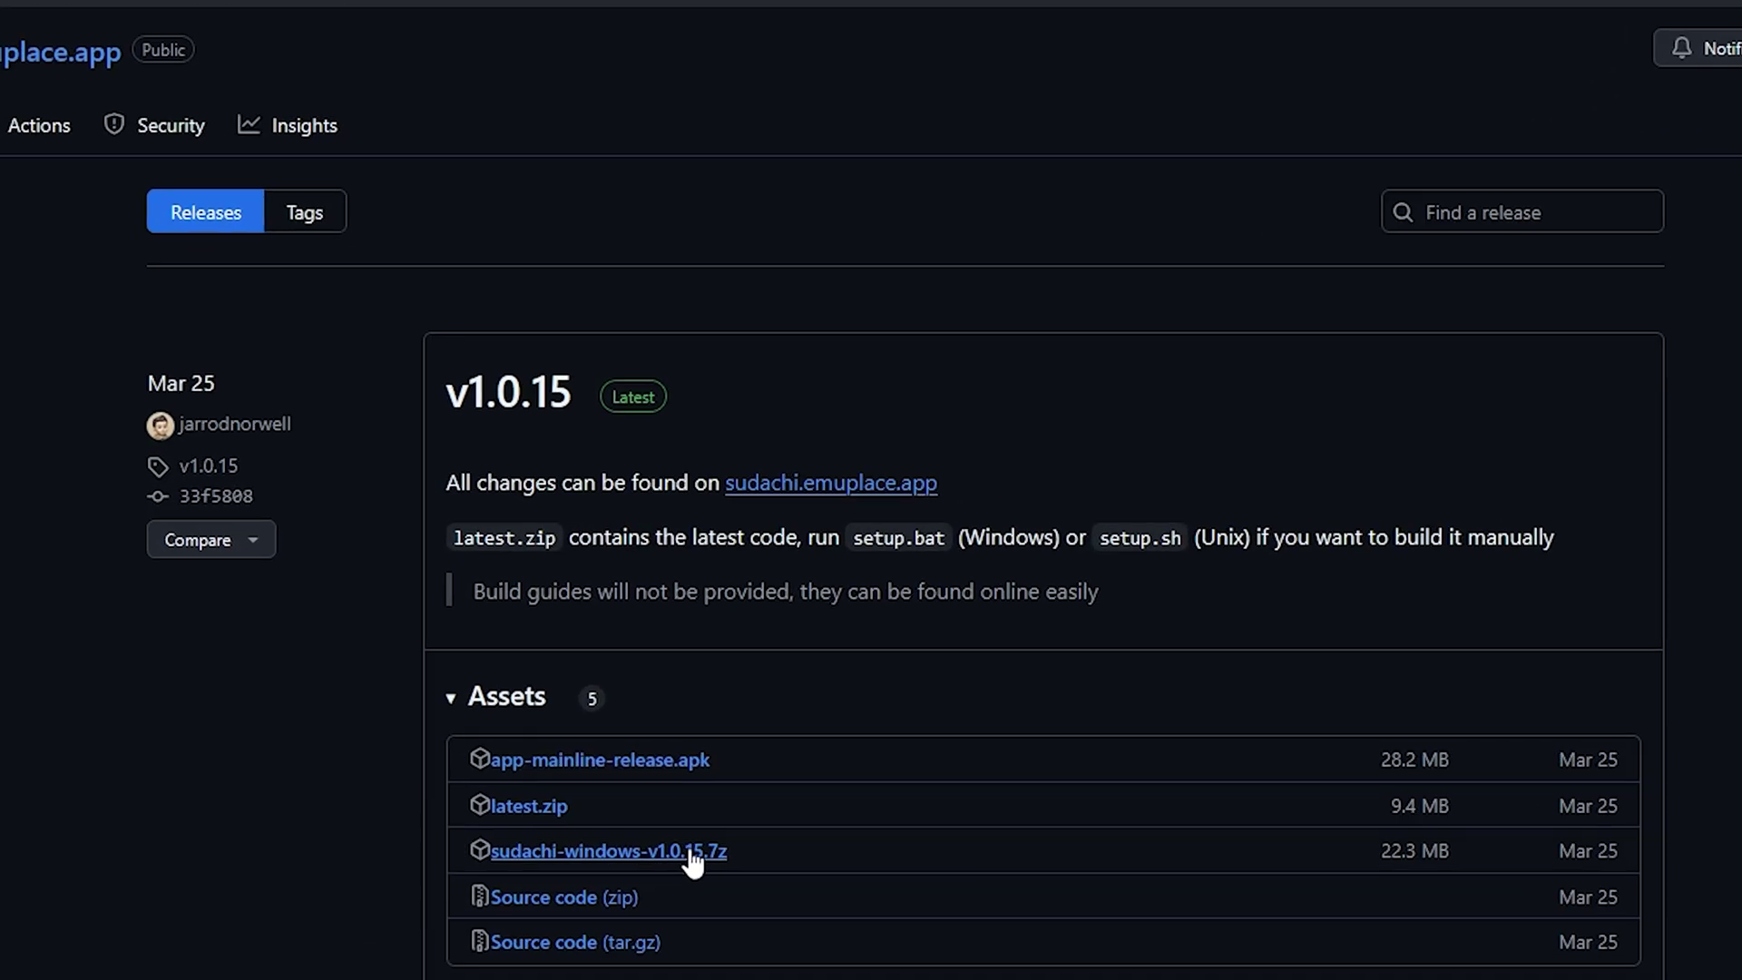
Download the sudachi-windows-v1.0.15.7z release archive and the v19.0.1 Switch firmware.
{"action": "left_click", "coordinate": [693, 853]}
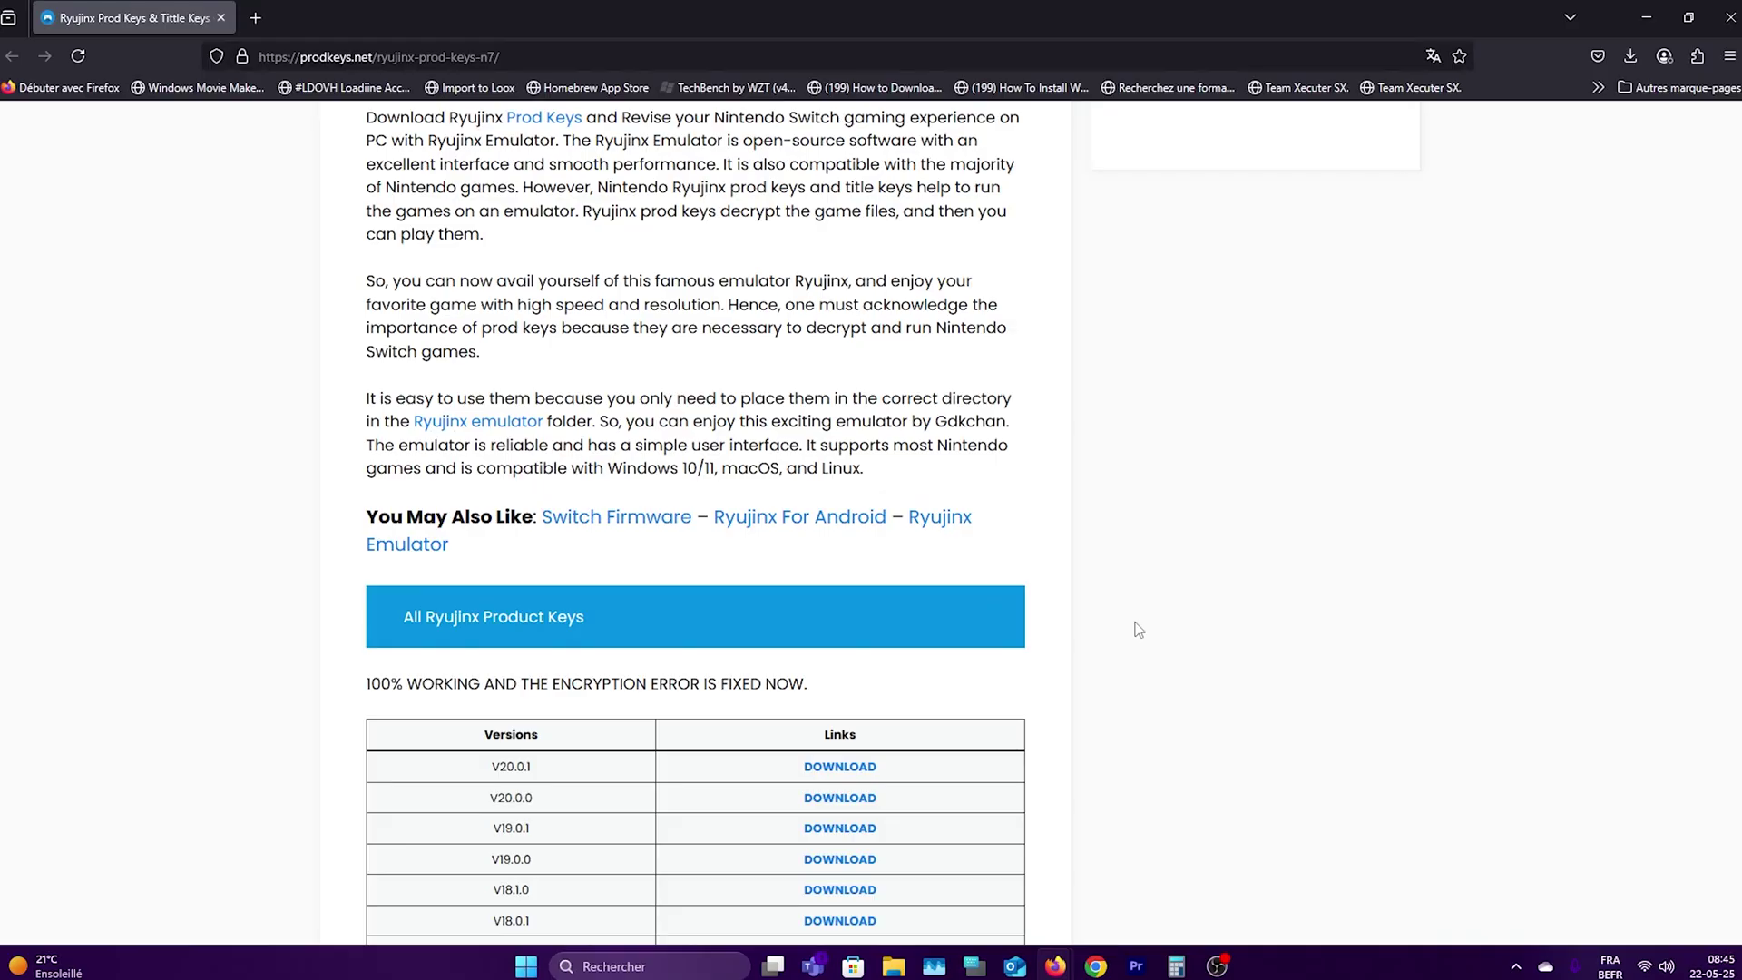
{"action": "scroll", "coordinate": [1135, 626], "scroll_direction": "down", "scroll_amount": 3}
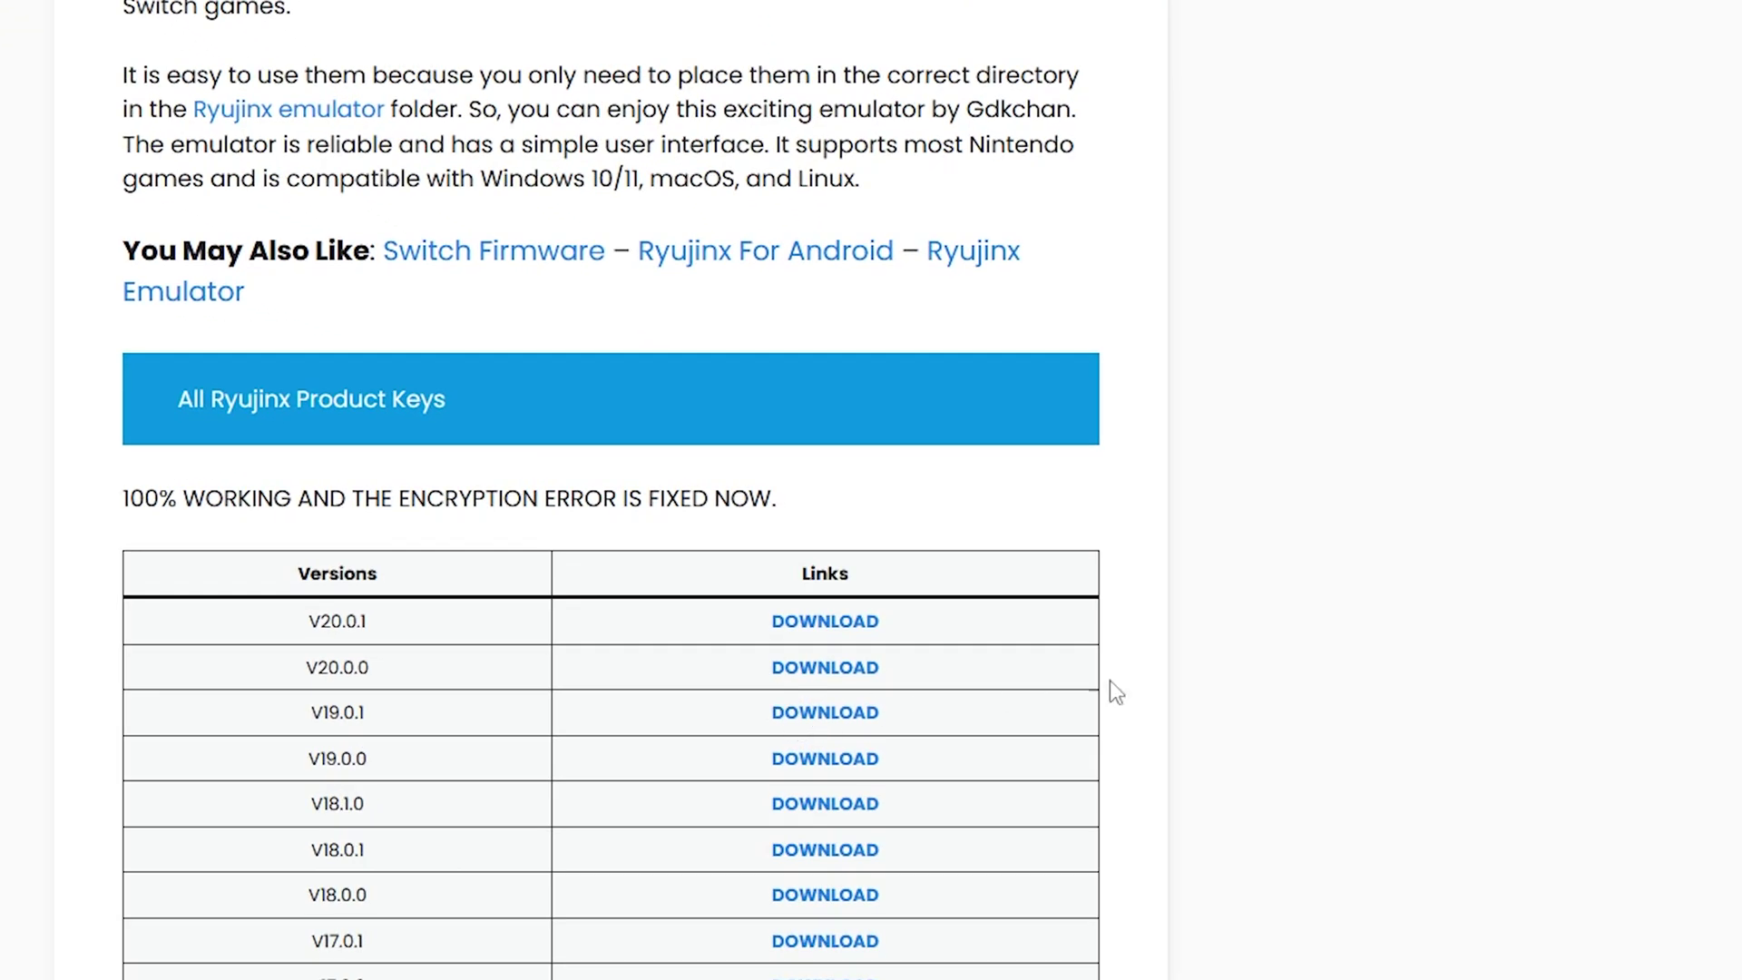
{"action": "left_click", "coordinate": [1533, 820]}
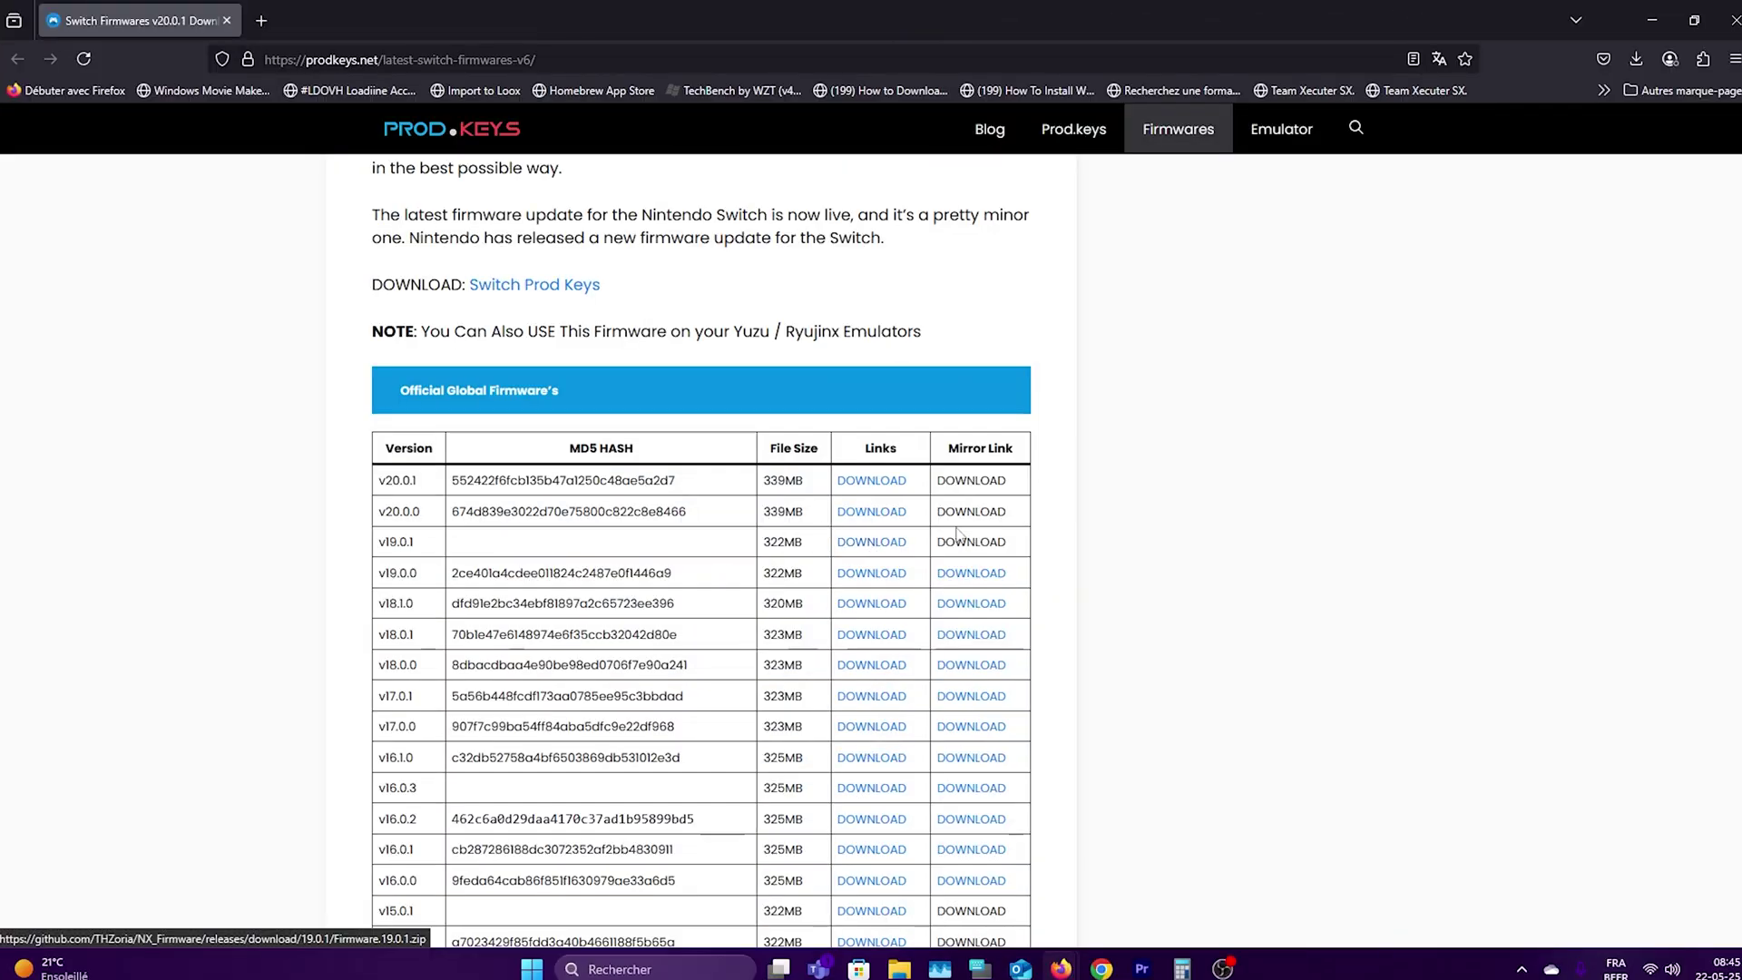
{"action": "left_click", "coordinate": [871, 543]}
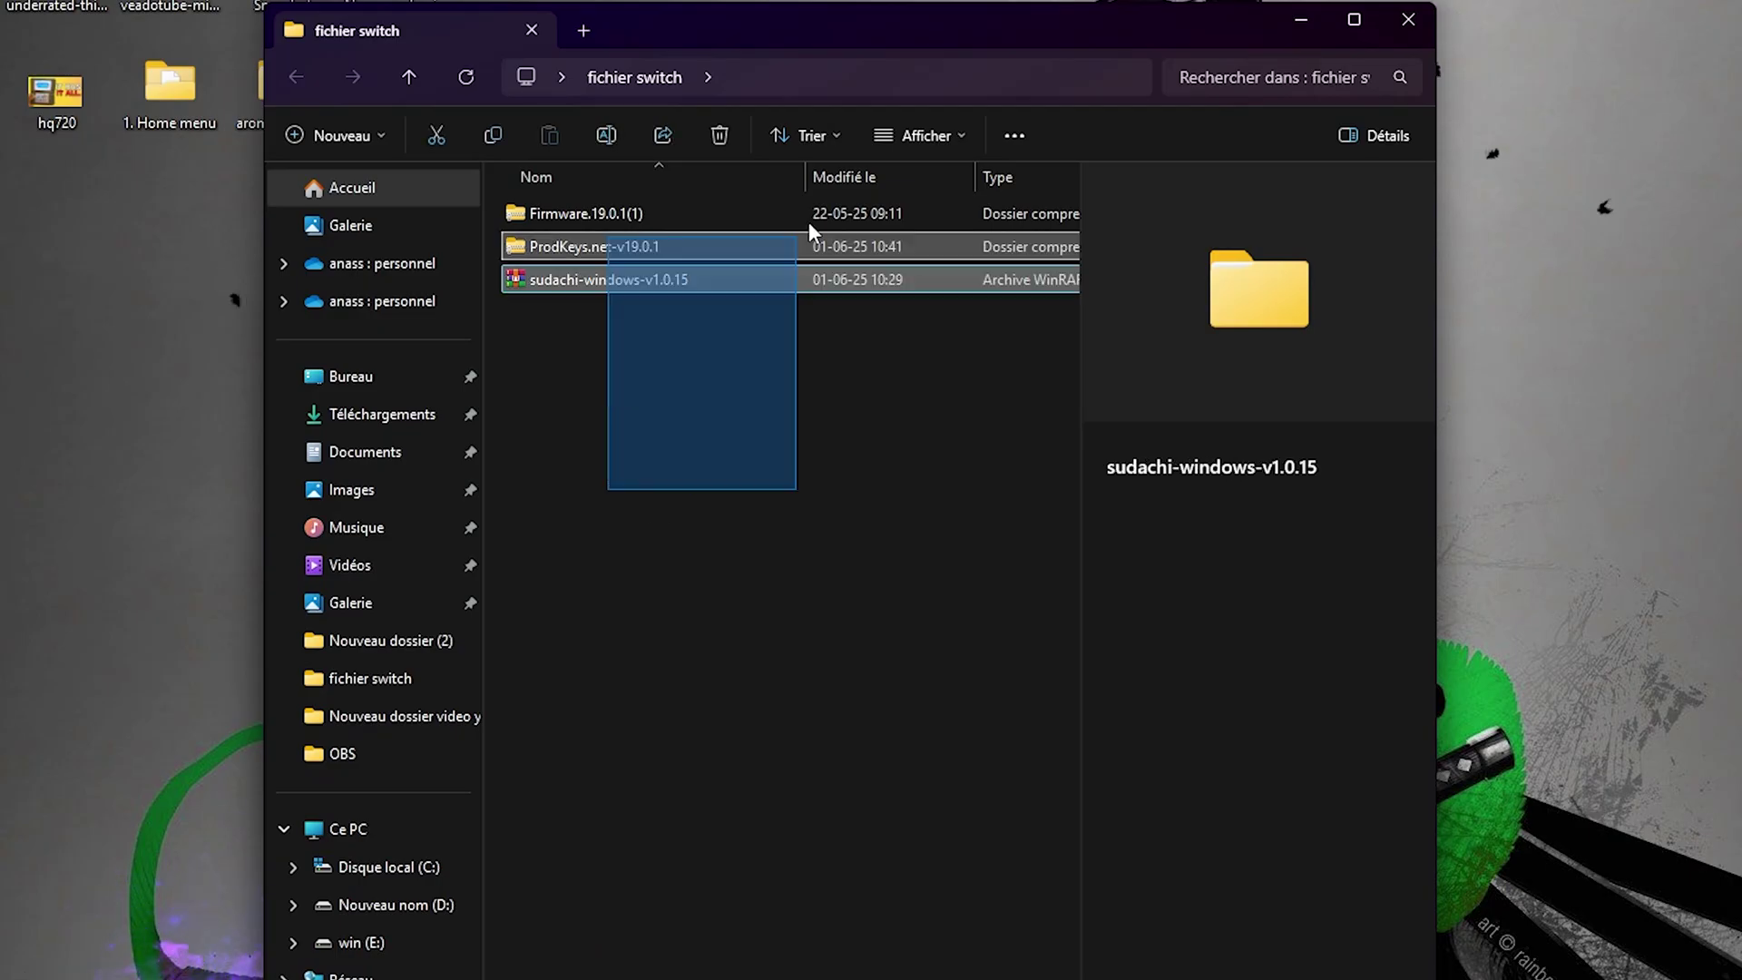
Extract the Firmware.19.0.1(1), ProdKeys.net-v19.0.1 and sudachi-windows-v1.0.15 archives into separate folders inside fichier switch.
{"action": "left_click_drag", "start_coordinate": [808, 222], "coordinate": [806, 223]}
{"action": "right_click", "coordinate": [806, 238]}
{"action": "mouse_move", "coordinate": [1043, 647]}
{"action": "left_click", "coordinate": [1308, 880]}
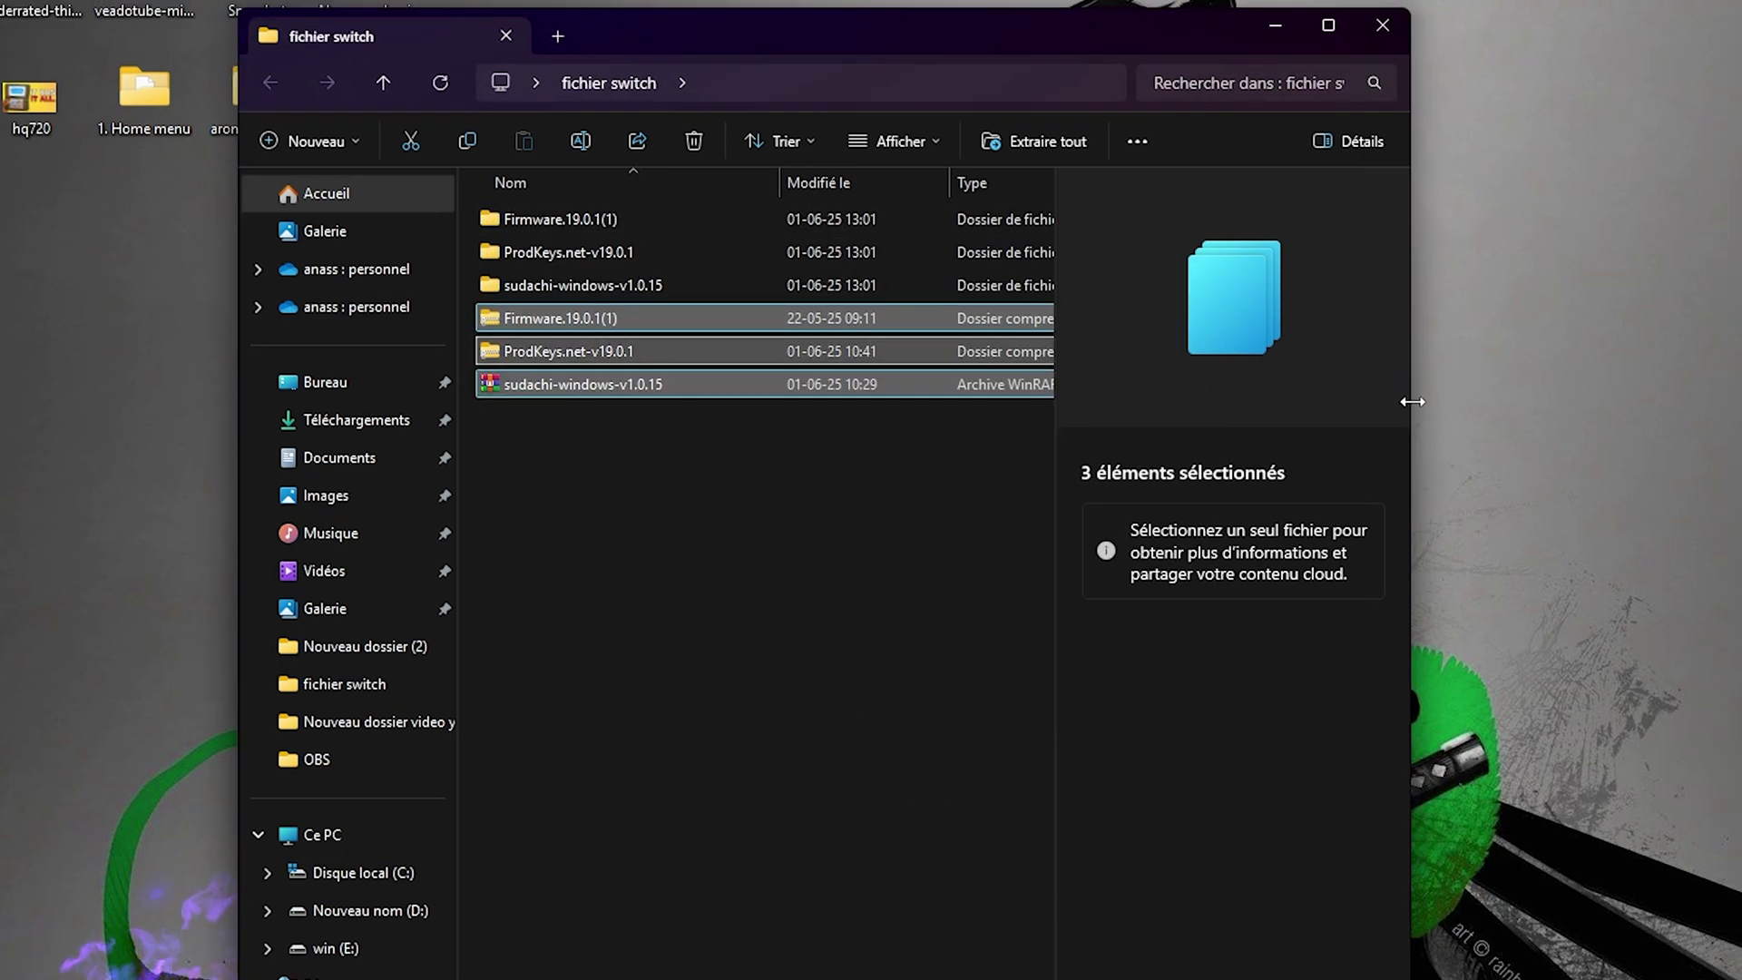
{"action": "left_click_drag", "start_coordinate": [1412, 401], "coordinate": [1601, 407]}
{"action": "left_click_drag", "start_coordinate": [1214, 216], "coordinate": [1166, 285]}
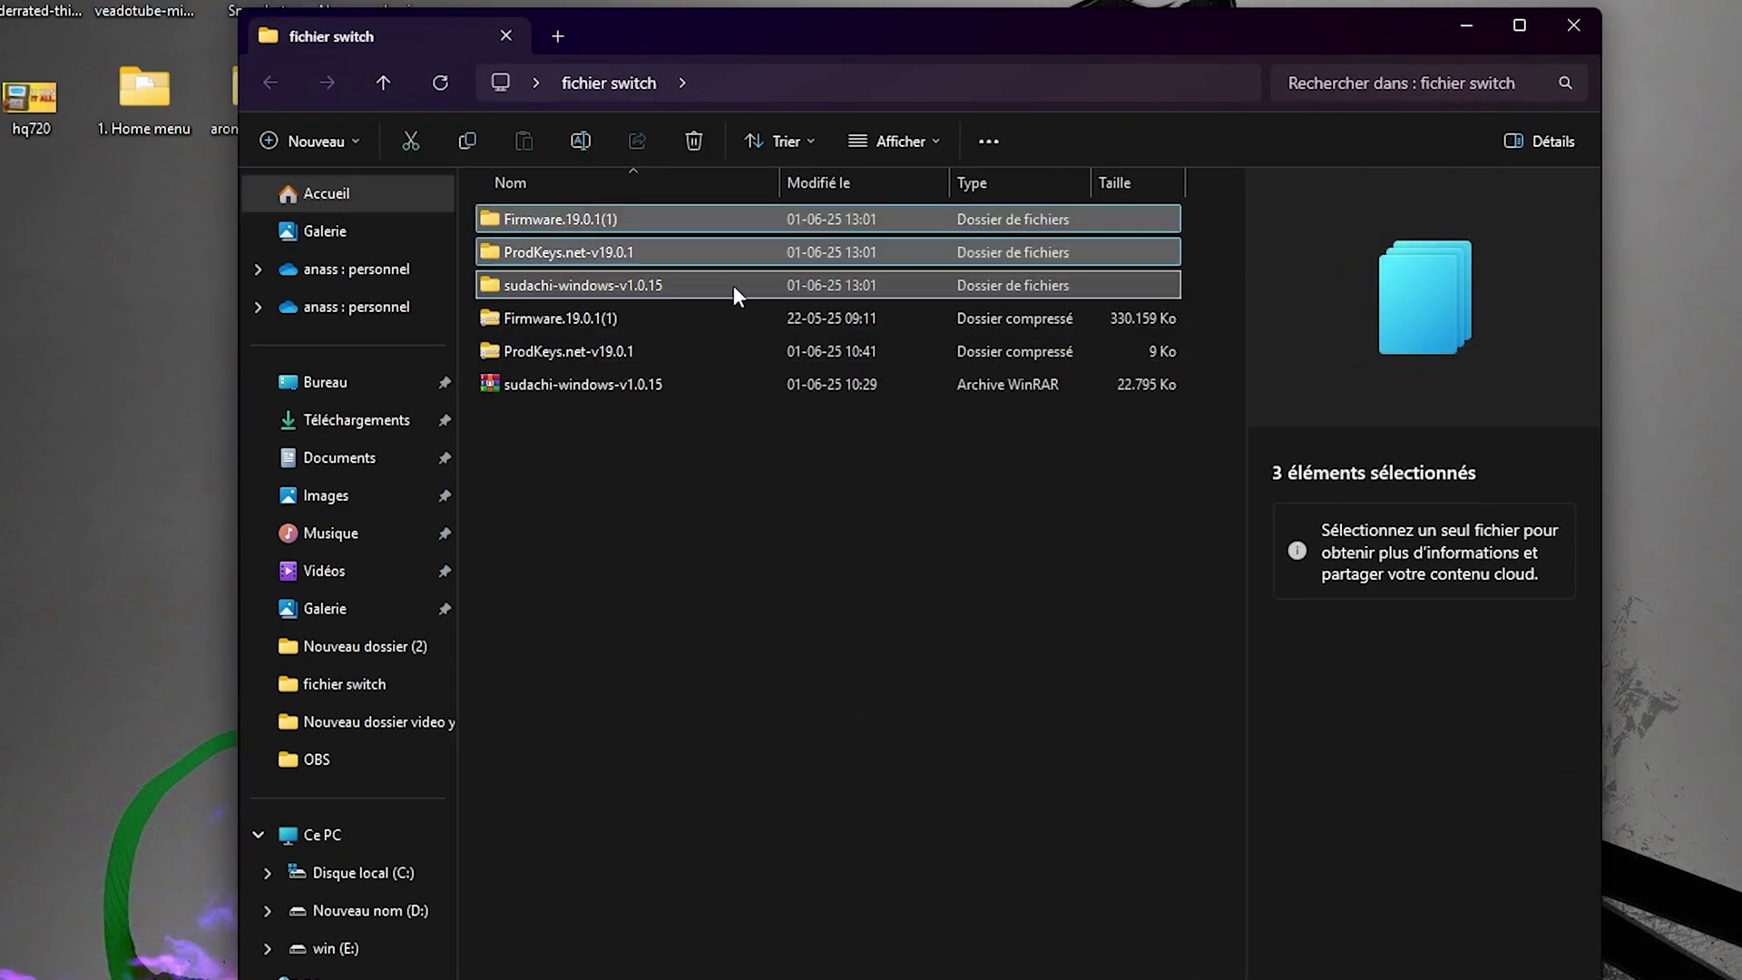
Launch sudachi from the extracted sudachi-windows-v1.0.15 folder, allowing it to run and dismissing its startup warning.
{"action": "left_click", "coordinate": [591, 285]}
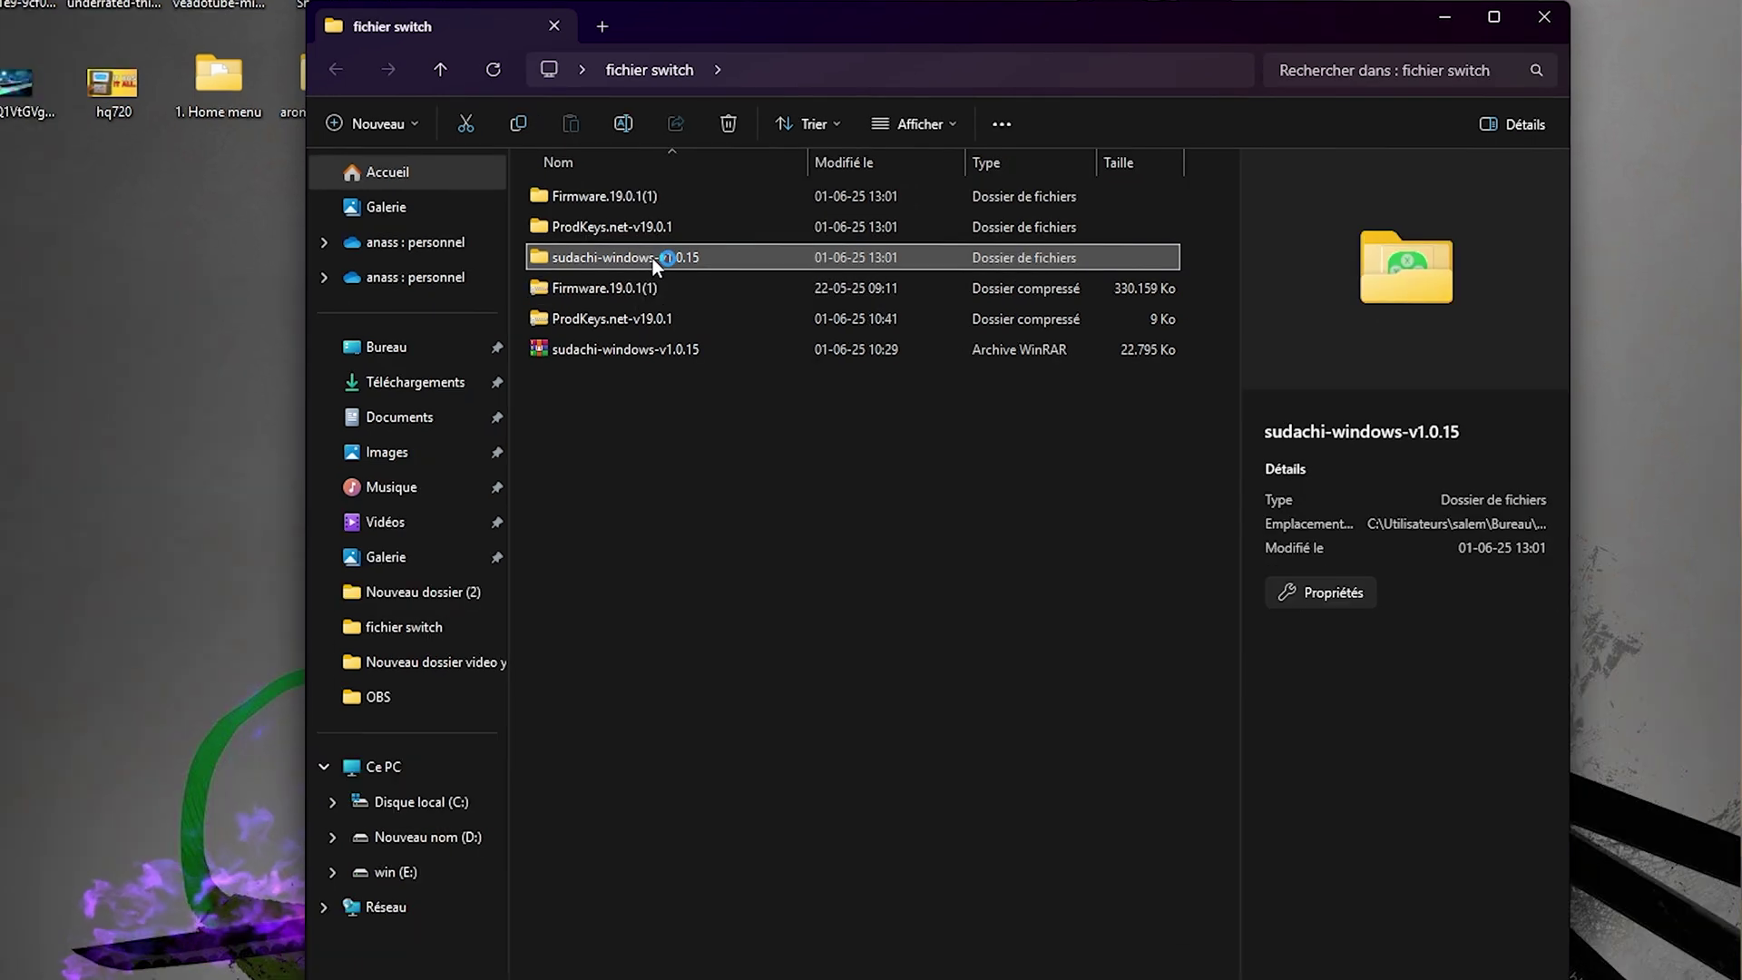
{"action": "double_click", "coordinate": [651, 258]}
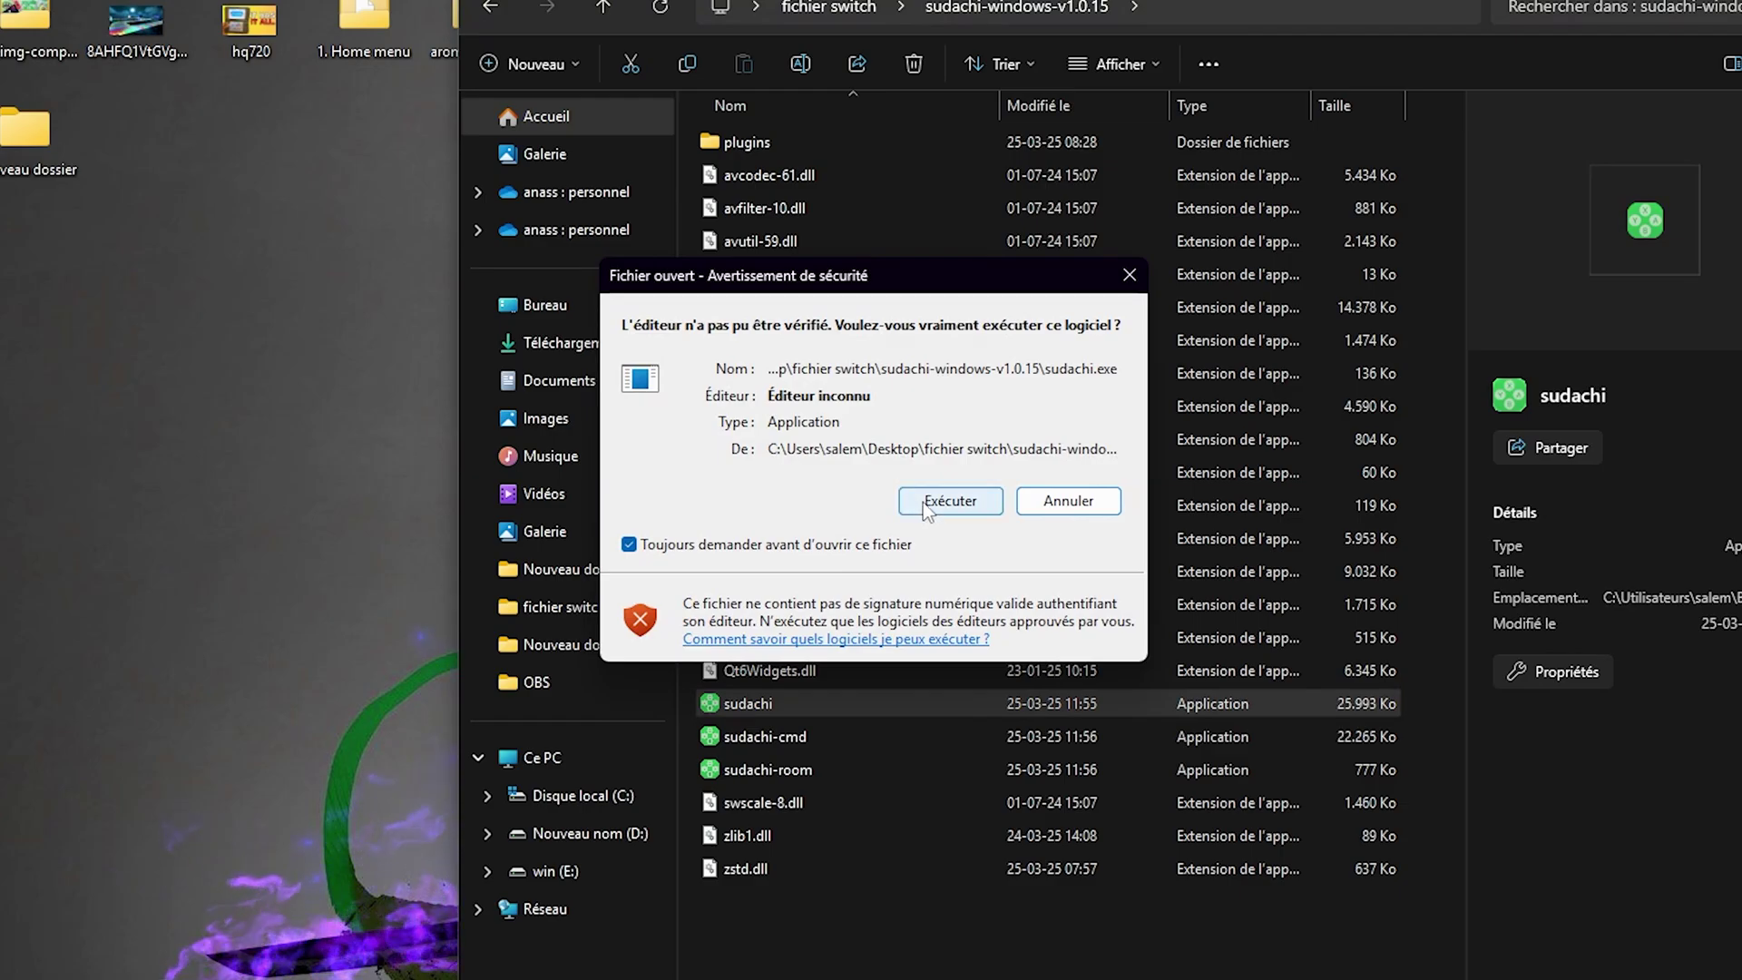
{"action": "left_click", "coordinate": [918, 502]}
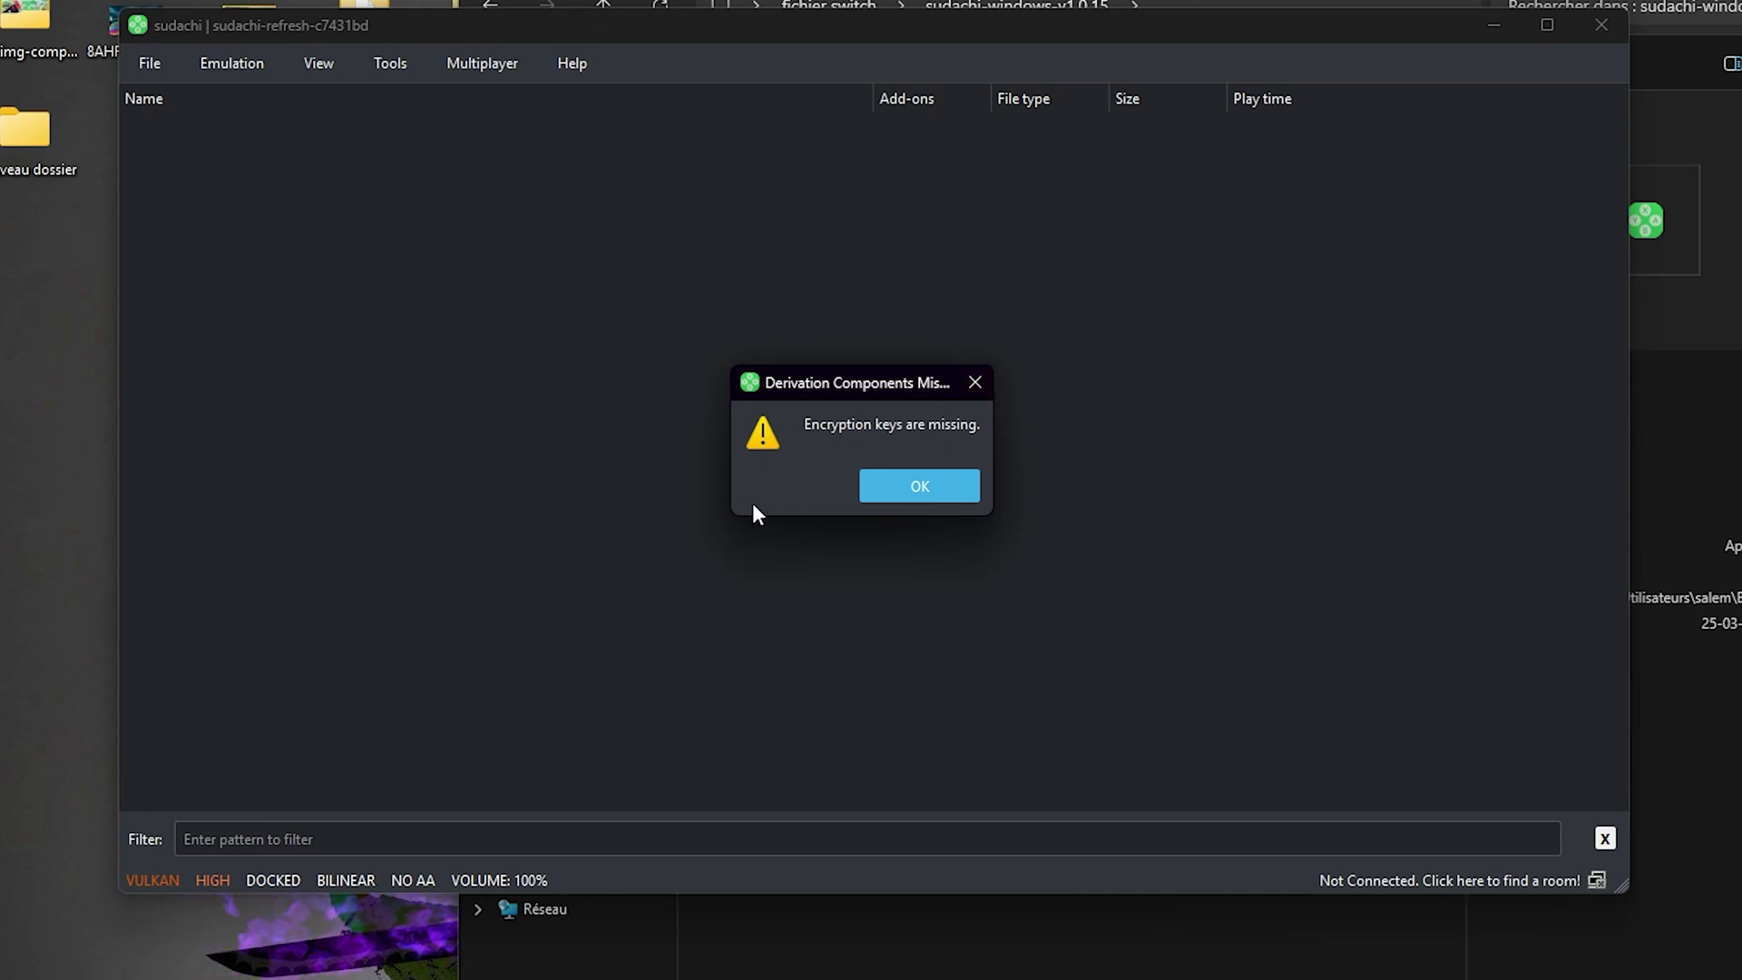
{"action": "left_click", "coordinate": [919, 487]}
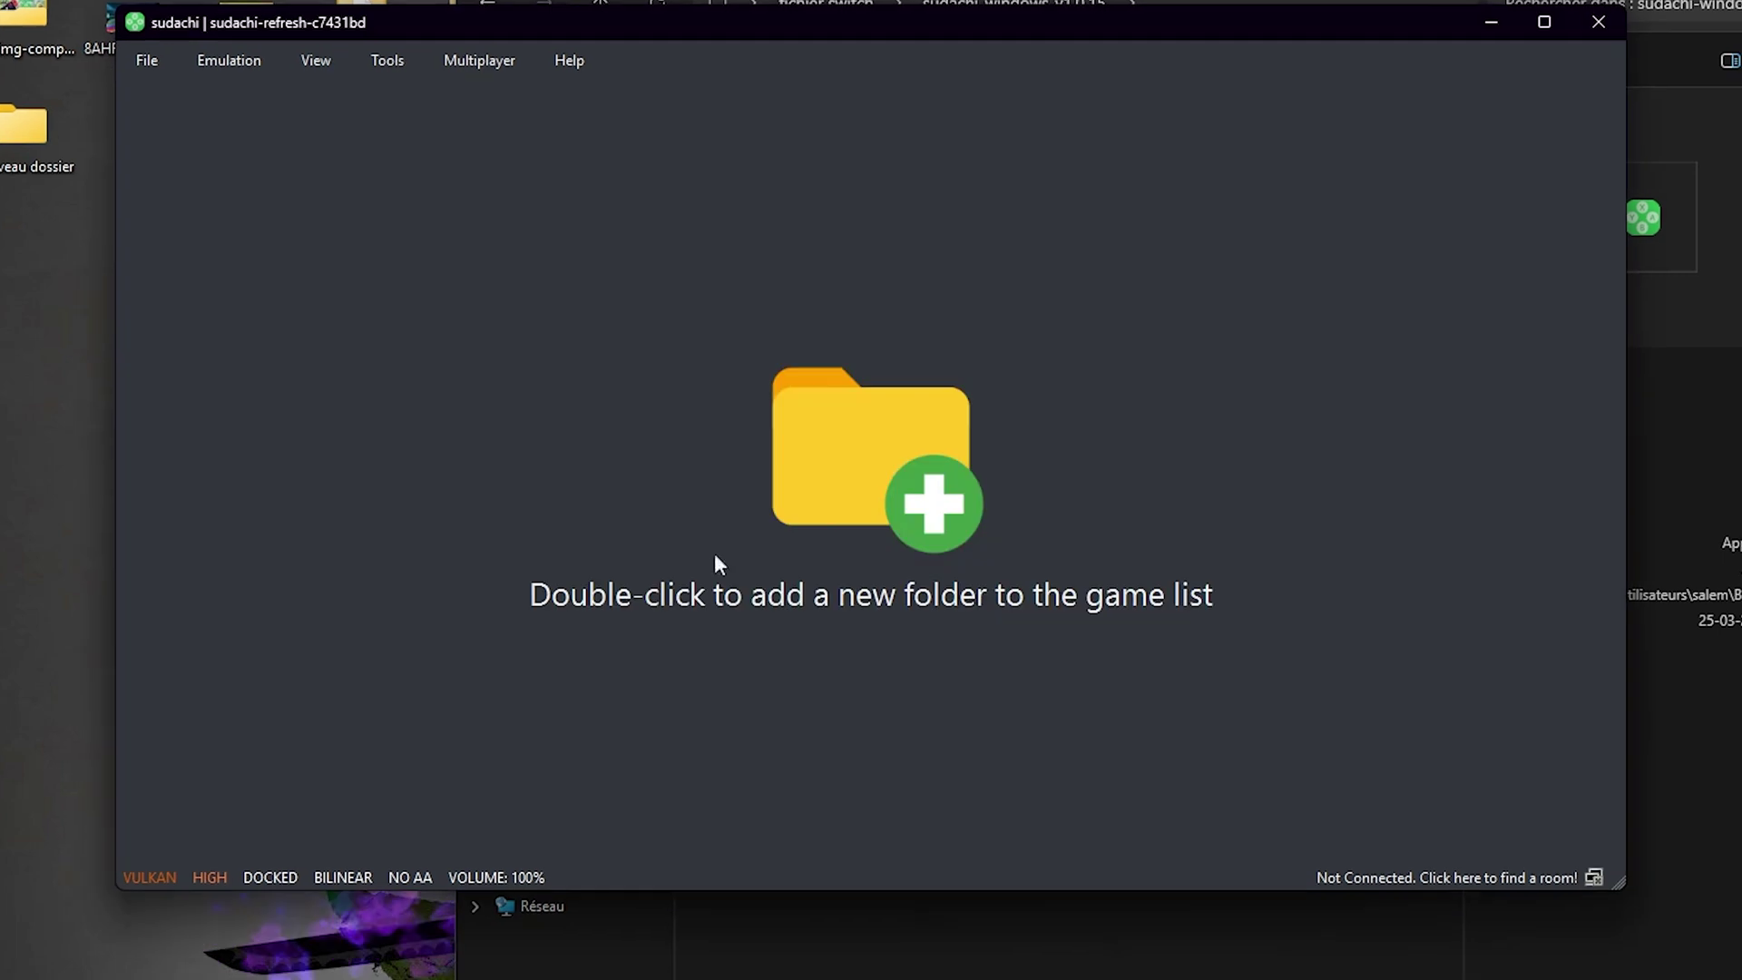
Install the decryption keys from the prod.keys file in the inner ProdKeys.net-v19.0.1 folder under fichier switch.
{"action": "left_click", "coordinate": [390, 70]}
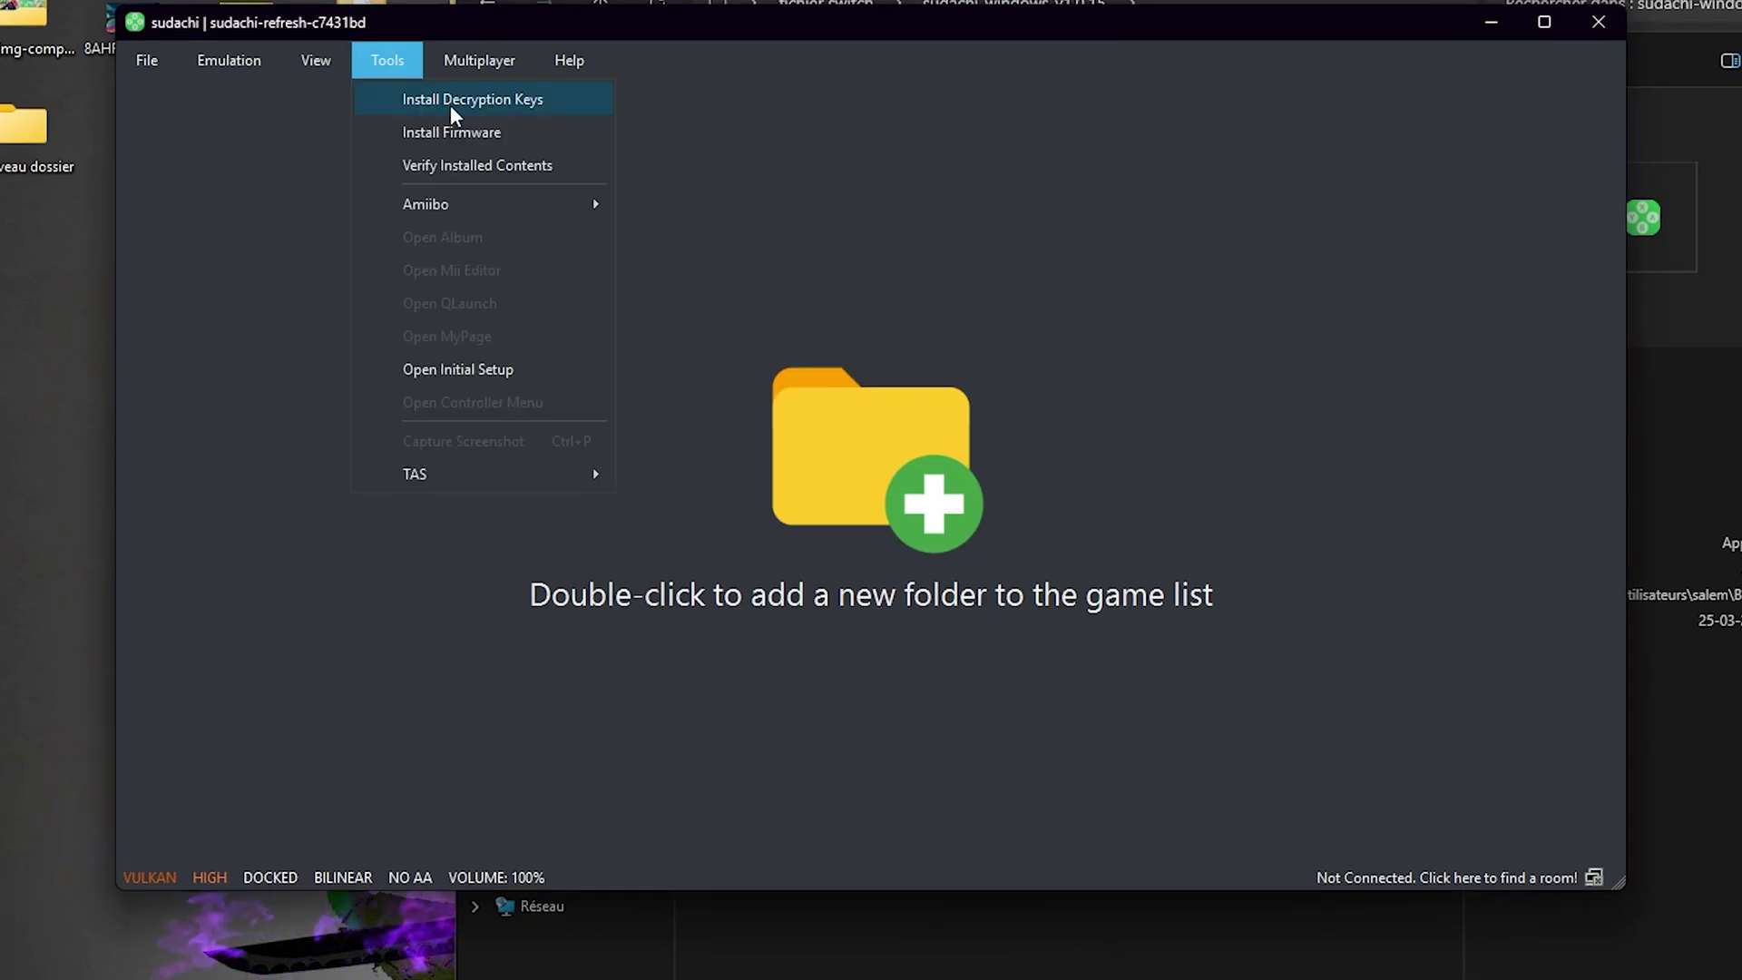
{"action": "left_click", "coordinate": [520, 101]}
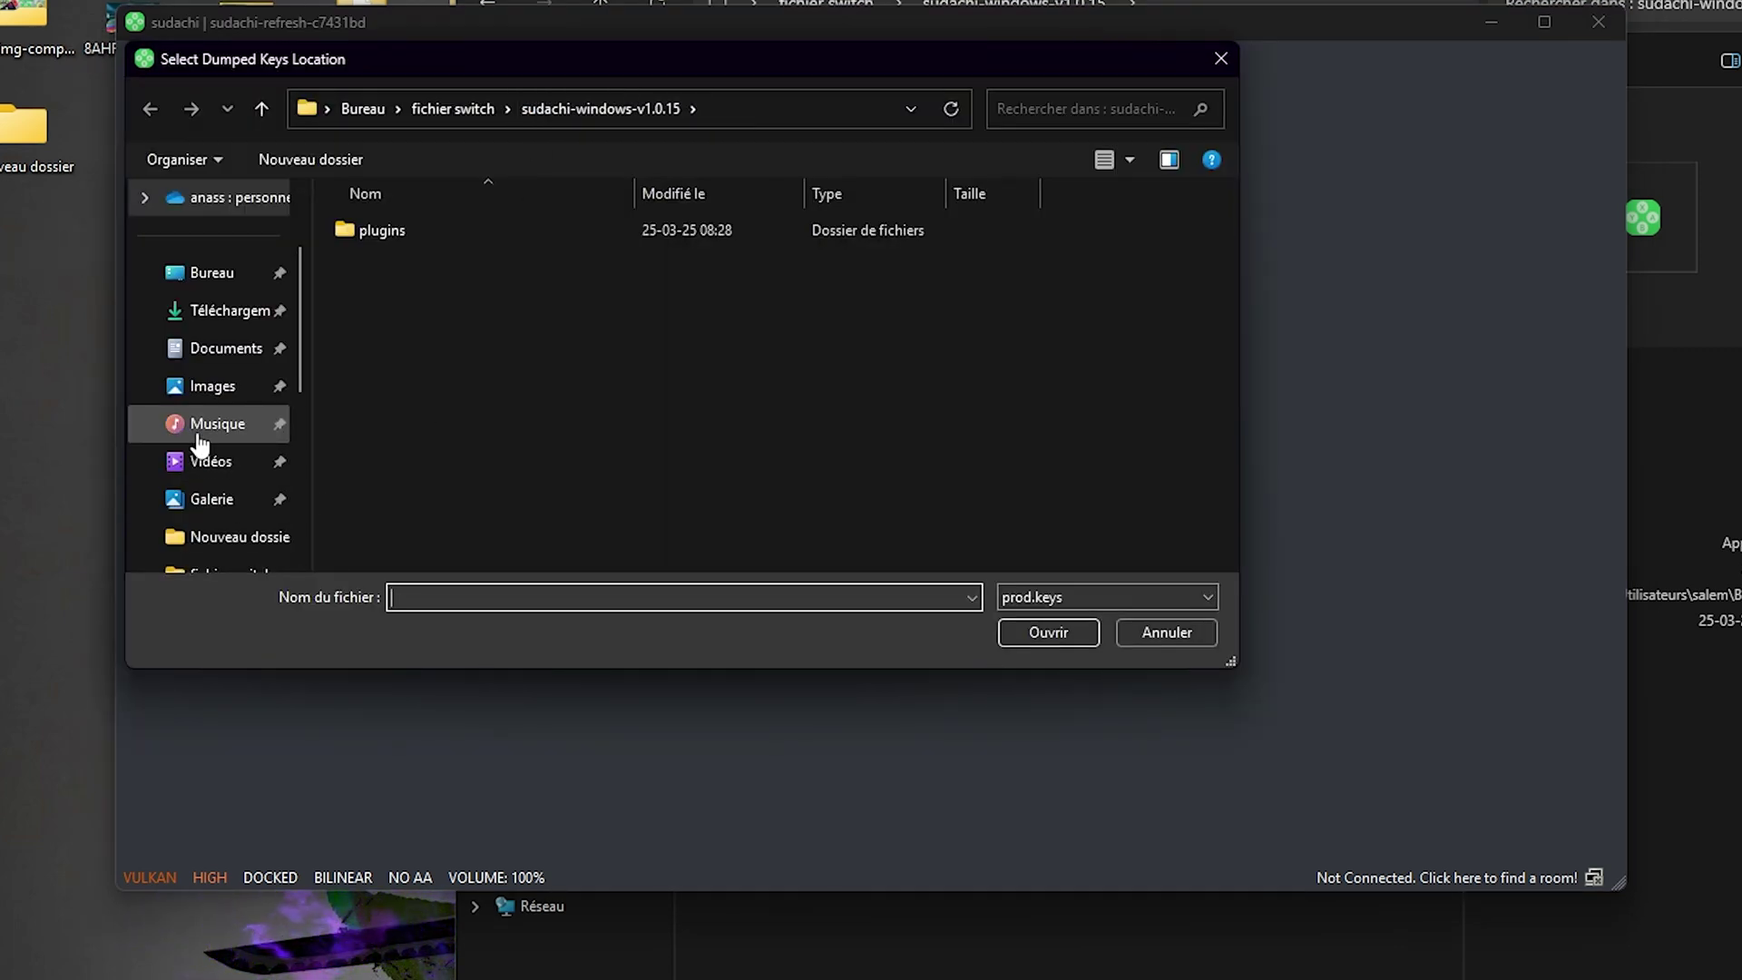
{"action": "scroll", "coordinate": [205, 426], "scroll_direction": "down", "scroll_amount": 2}
{"action": "left_click", "coordinate": [237, 354]}
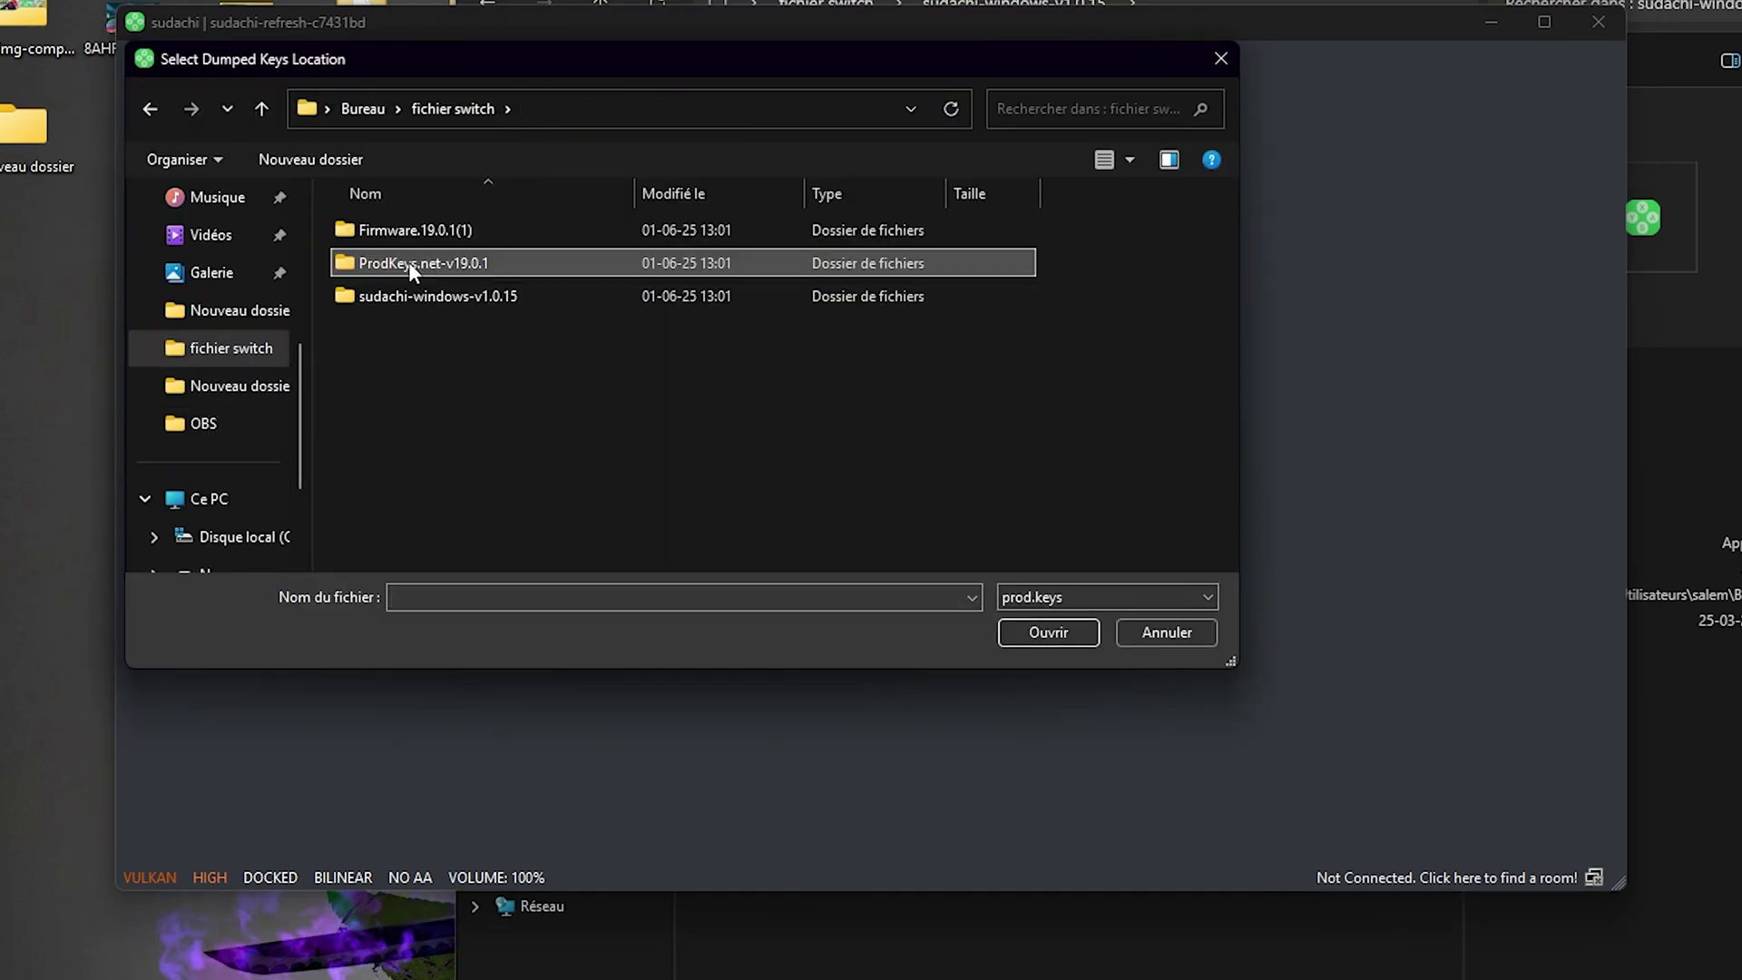
{"action": "left_click", "coordinate": [1034, 632]}
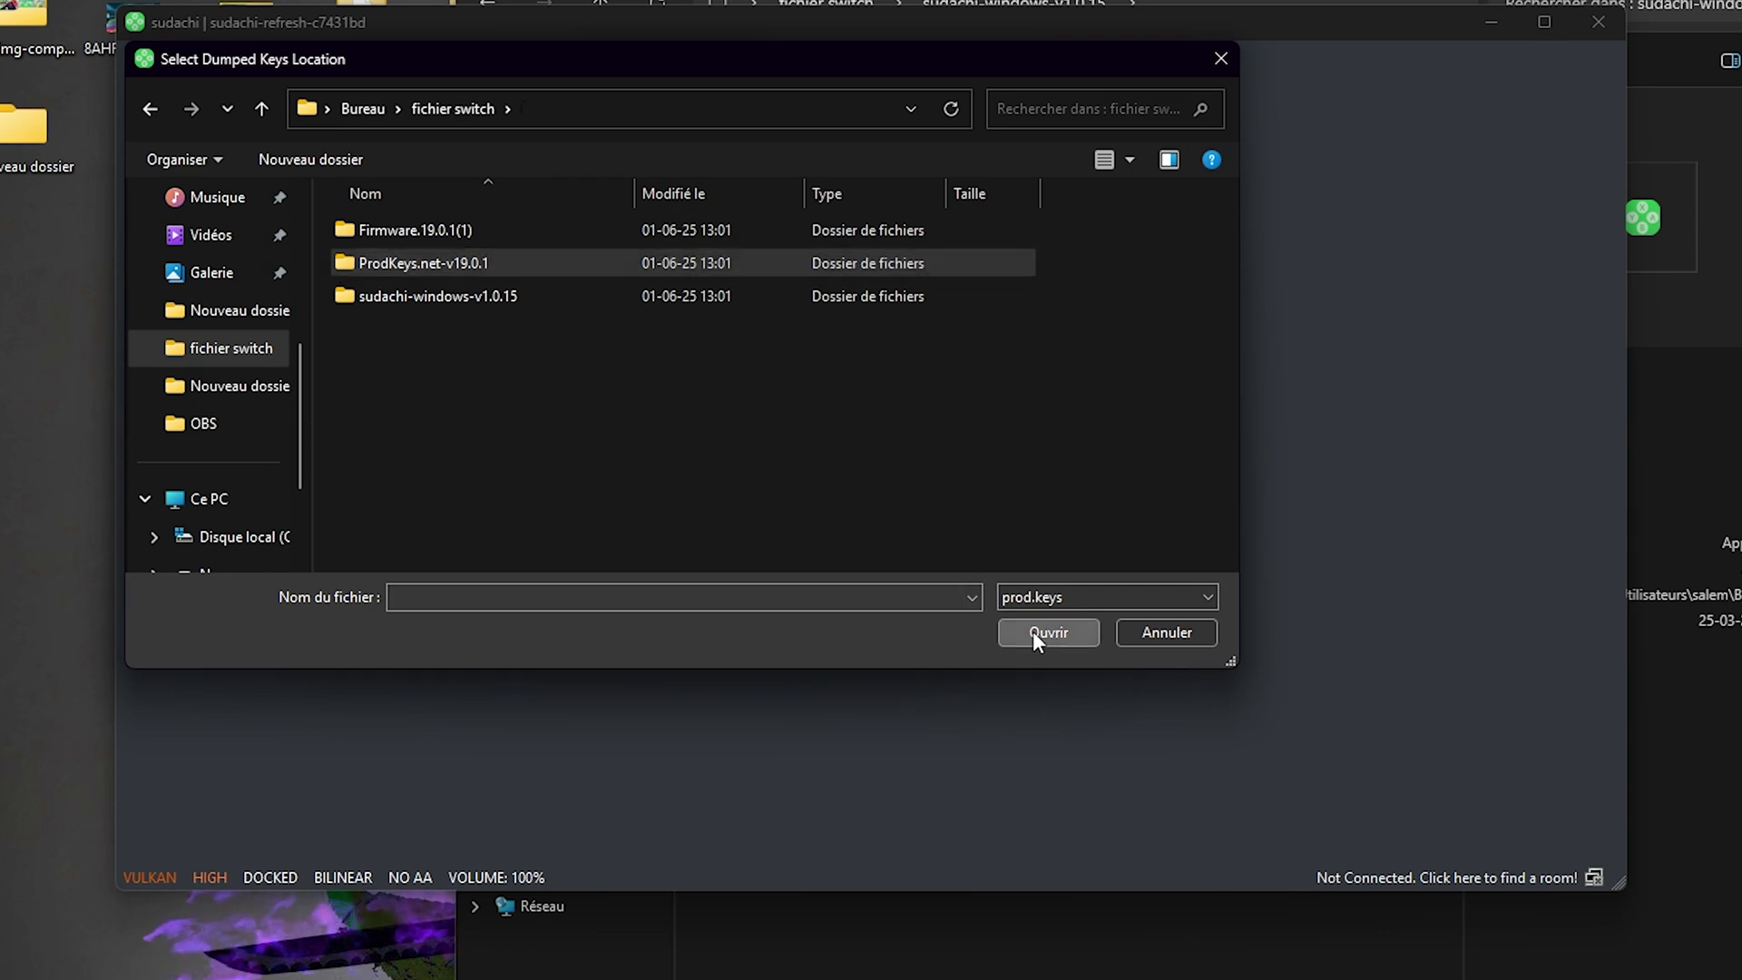
{"action": "left_click", "coordinate": [1043, 632]}
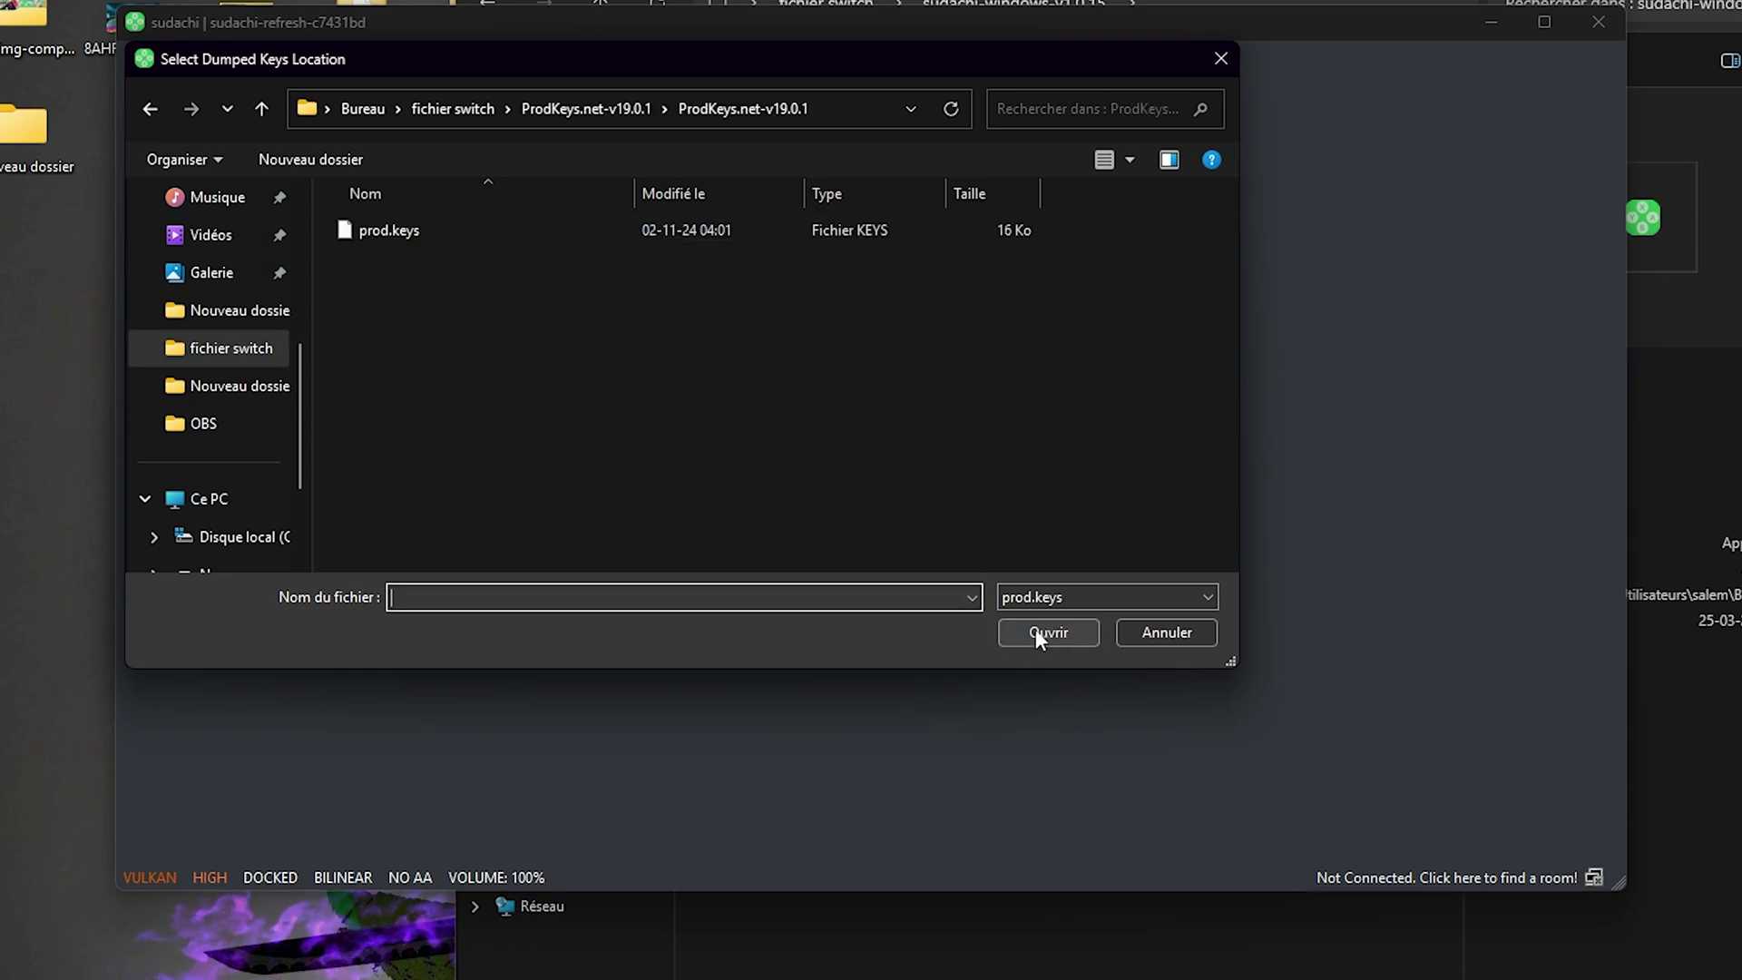
{"action": "left_click", "coordinate": [743, 230]}
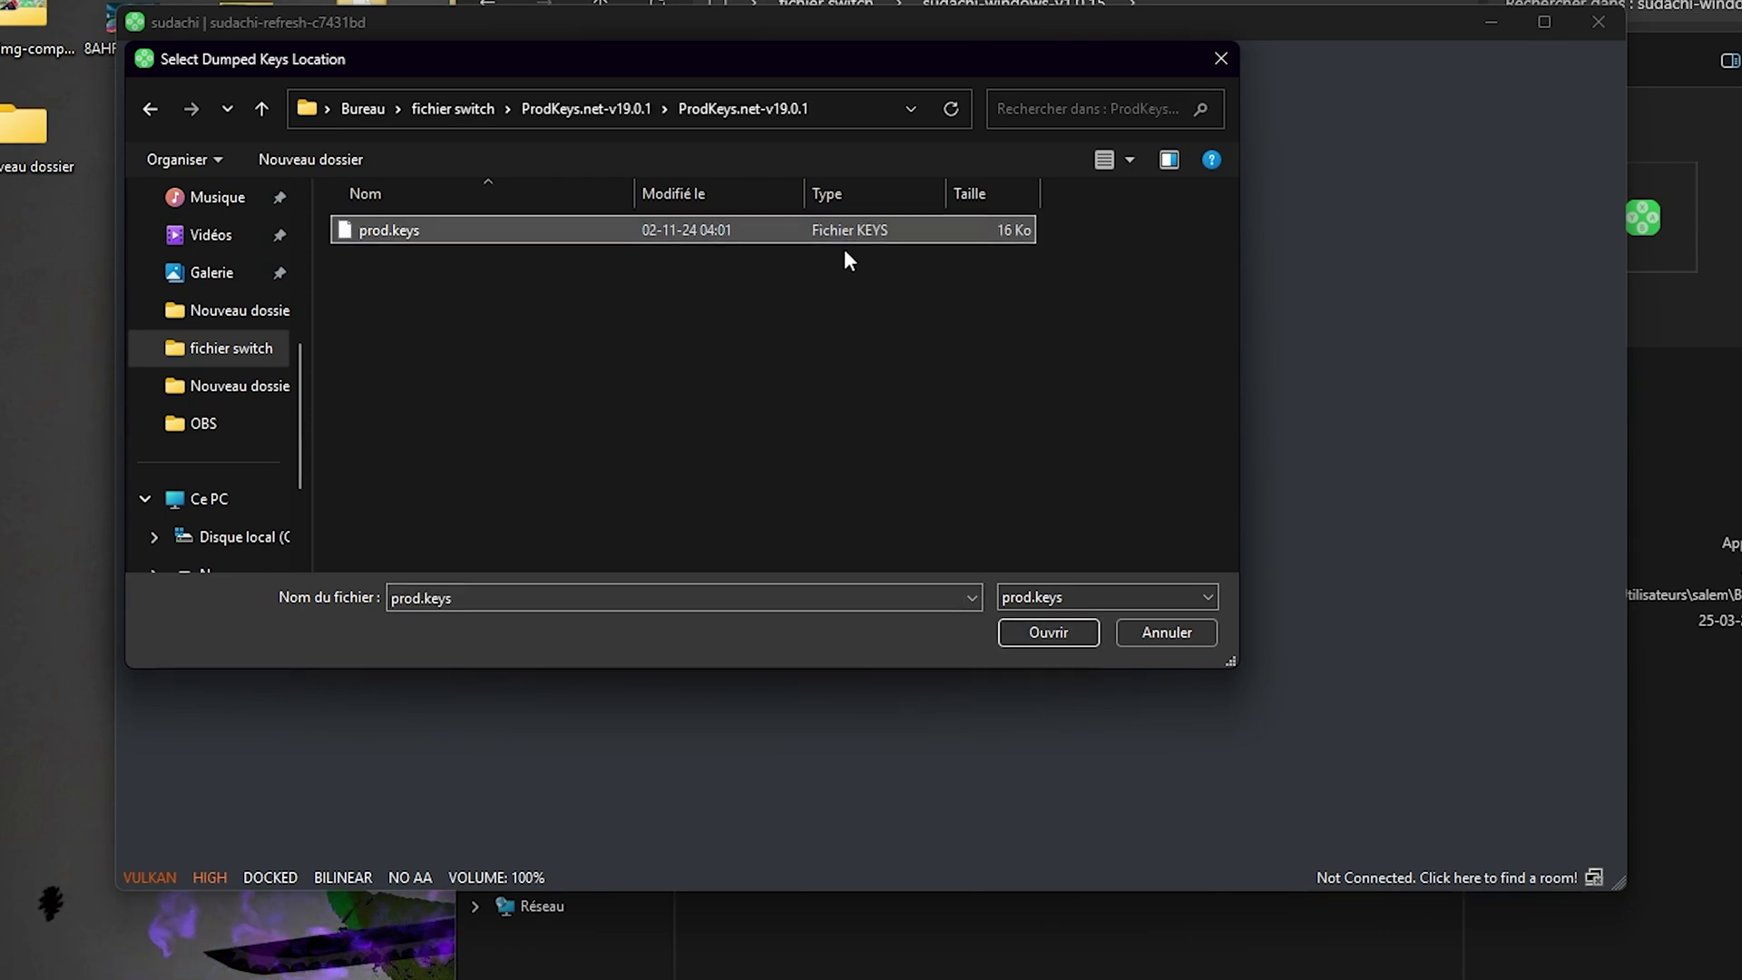
{"action": "left_click", "coordinate": [1056, 634]}
{"action": "left_click", "coordinate": [949, 482]}
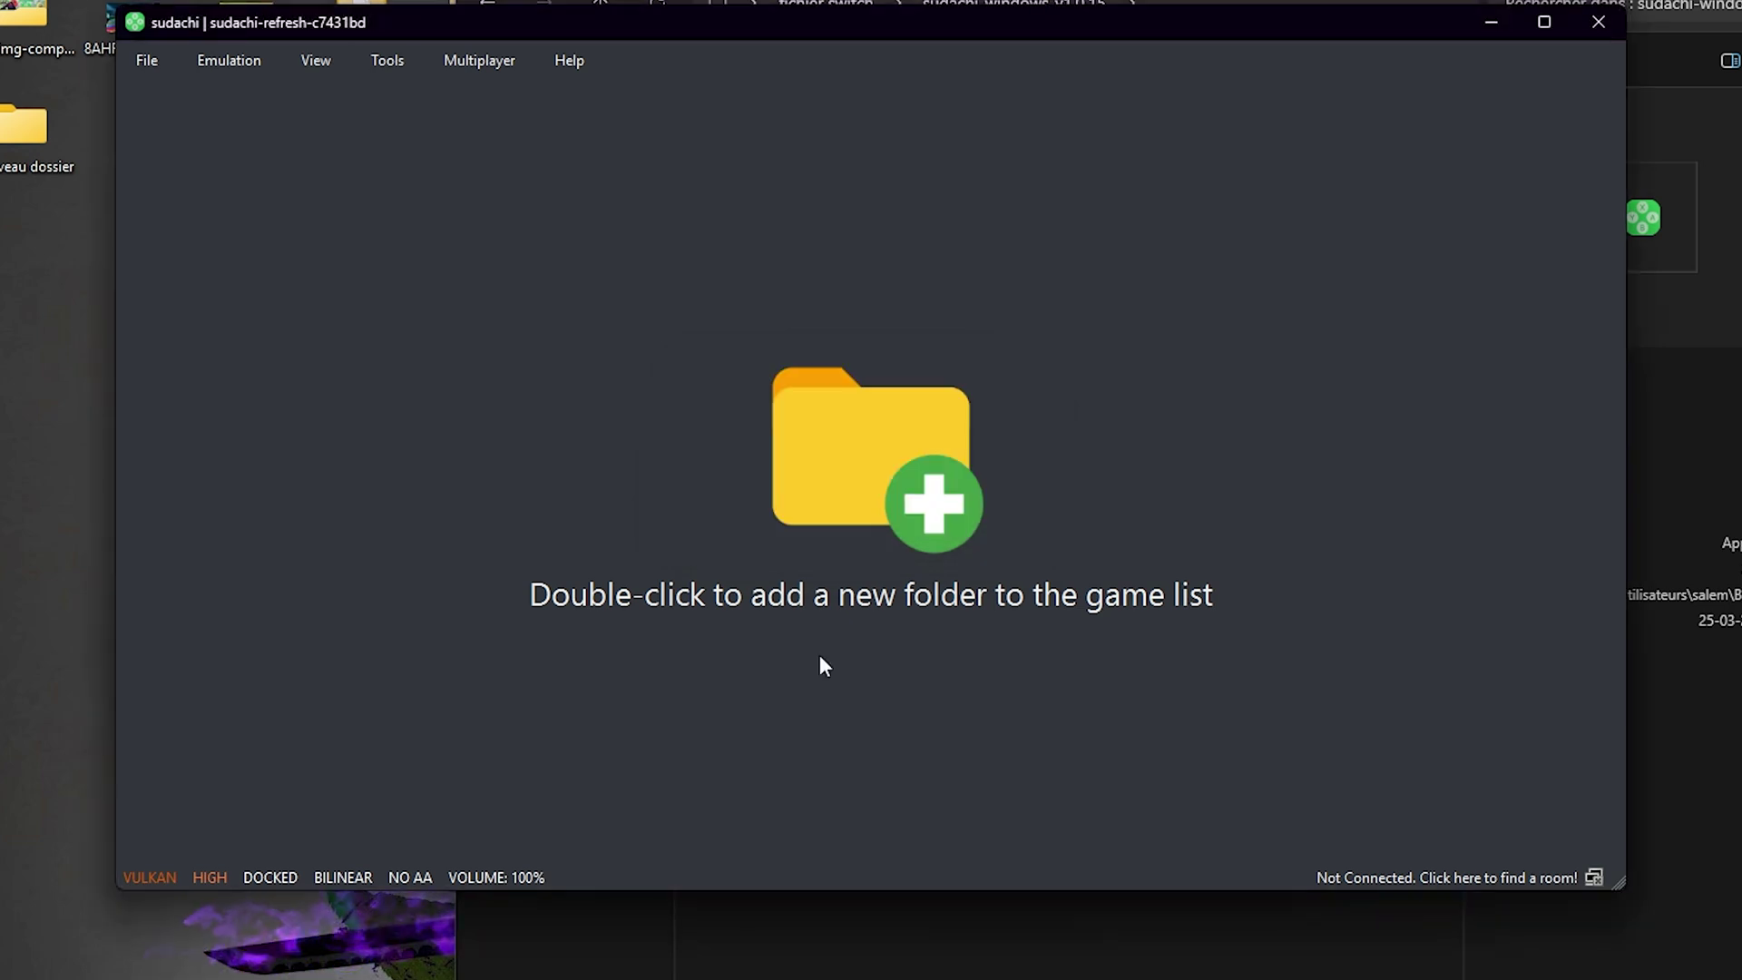
Install the firmware from the Firmware.19.0.1(1) folder inside fichier switch.
{"action": "left_click", "coordinate": [381, 65]}
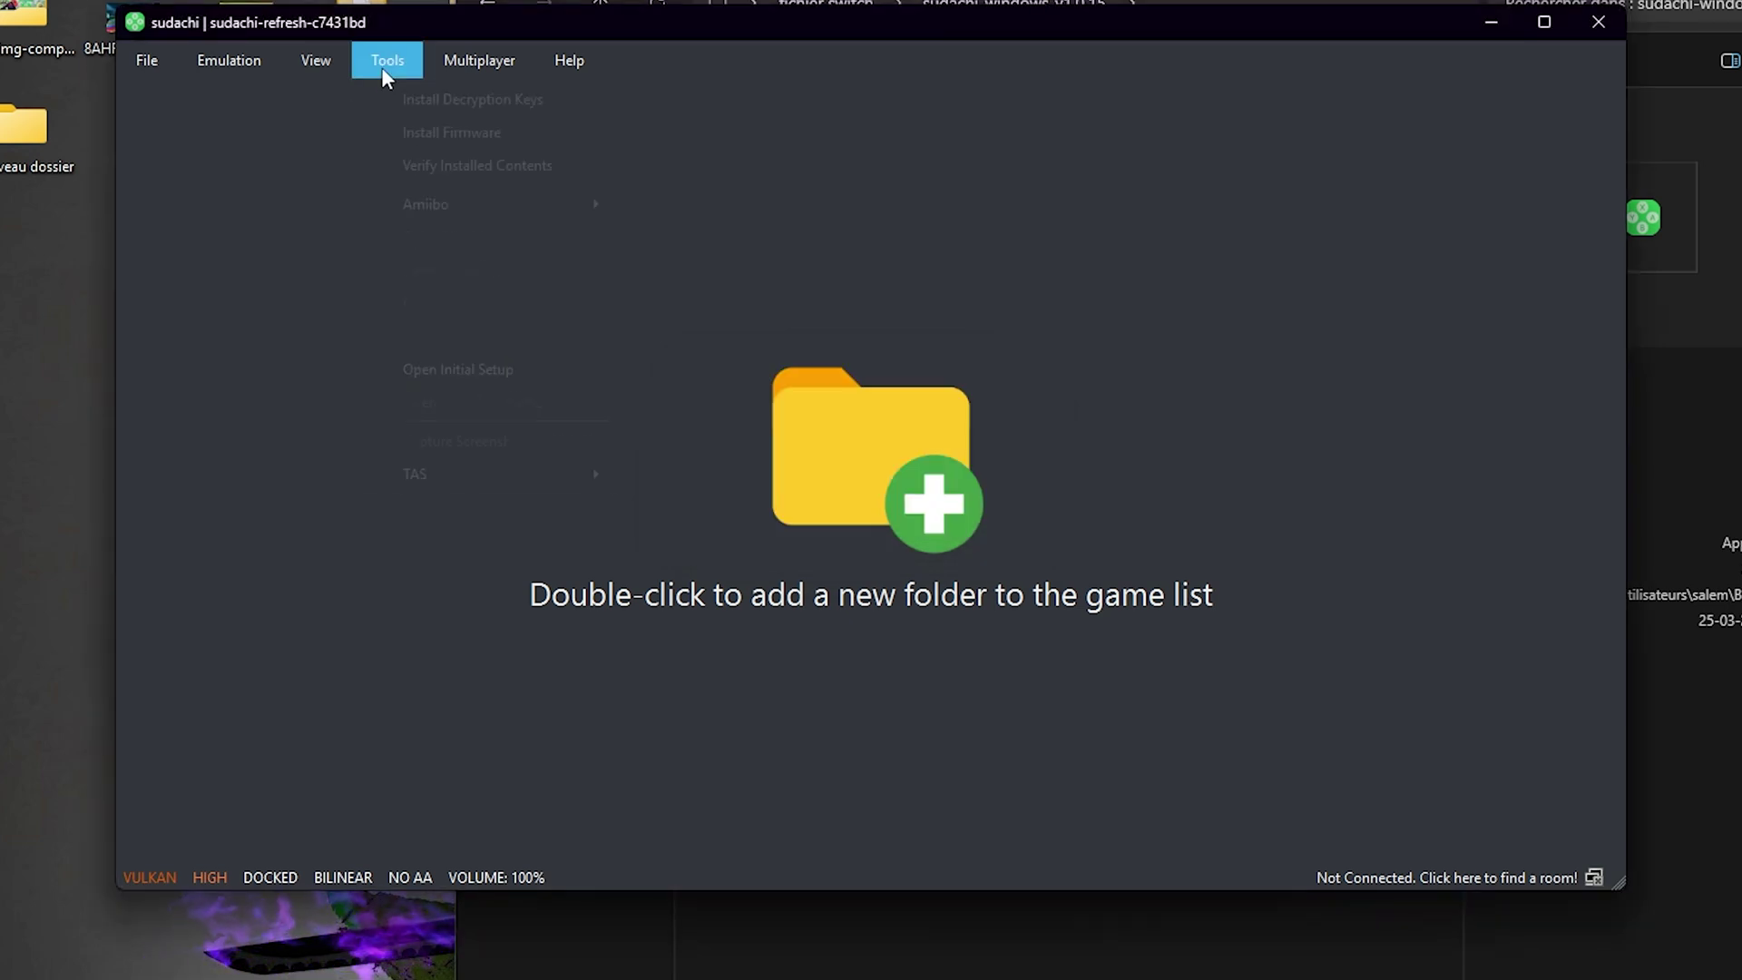
{"action": "left_click", "coordinate": [453, 136]}
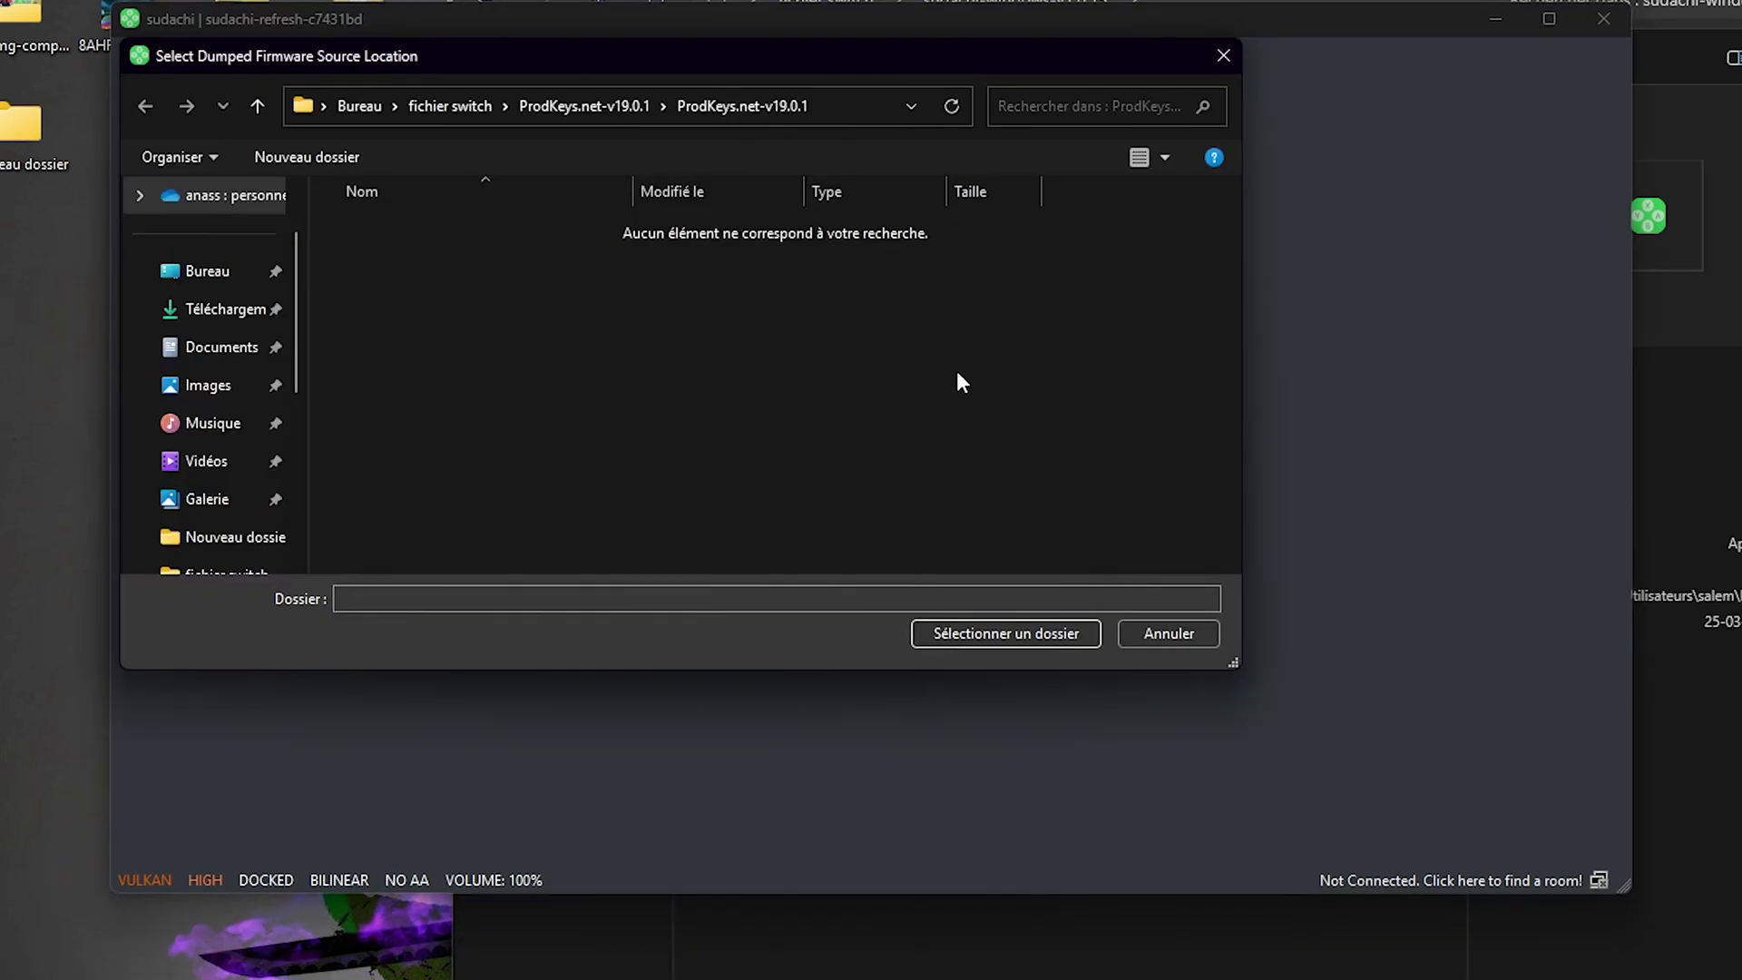
{"action": "scroll", "coordinate": [269, 435], "scroll_direction": "down", "scroll_amount": 1}
{"action": "left_click", "coordinate": [226, 459]}
{"action": "left_click", "coordinate": [443, 227]}
{"action": "double_click", "coordinate": [442, 227]}
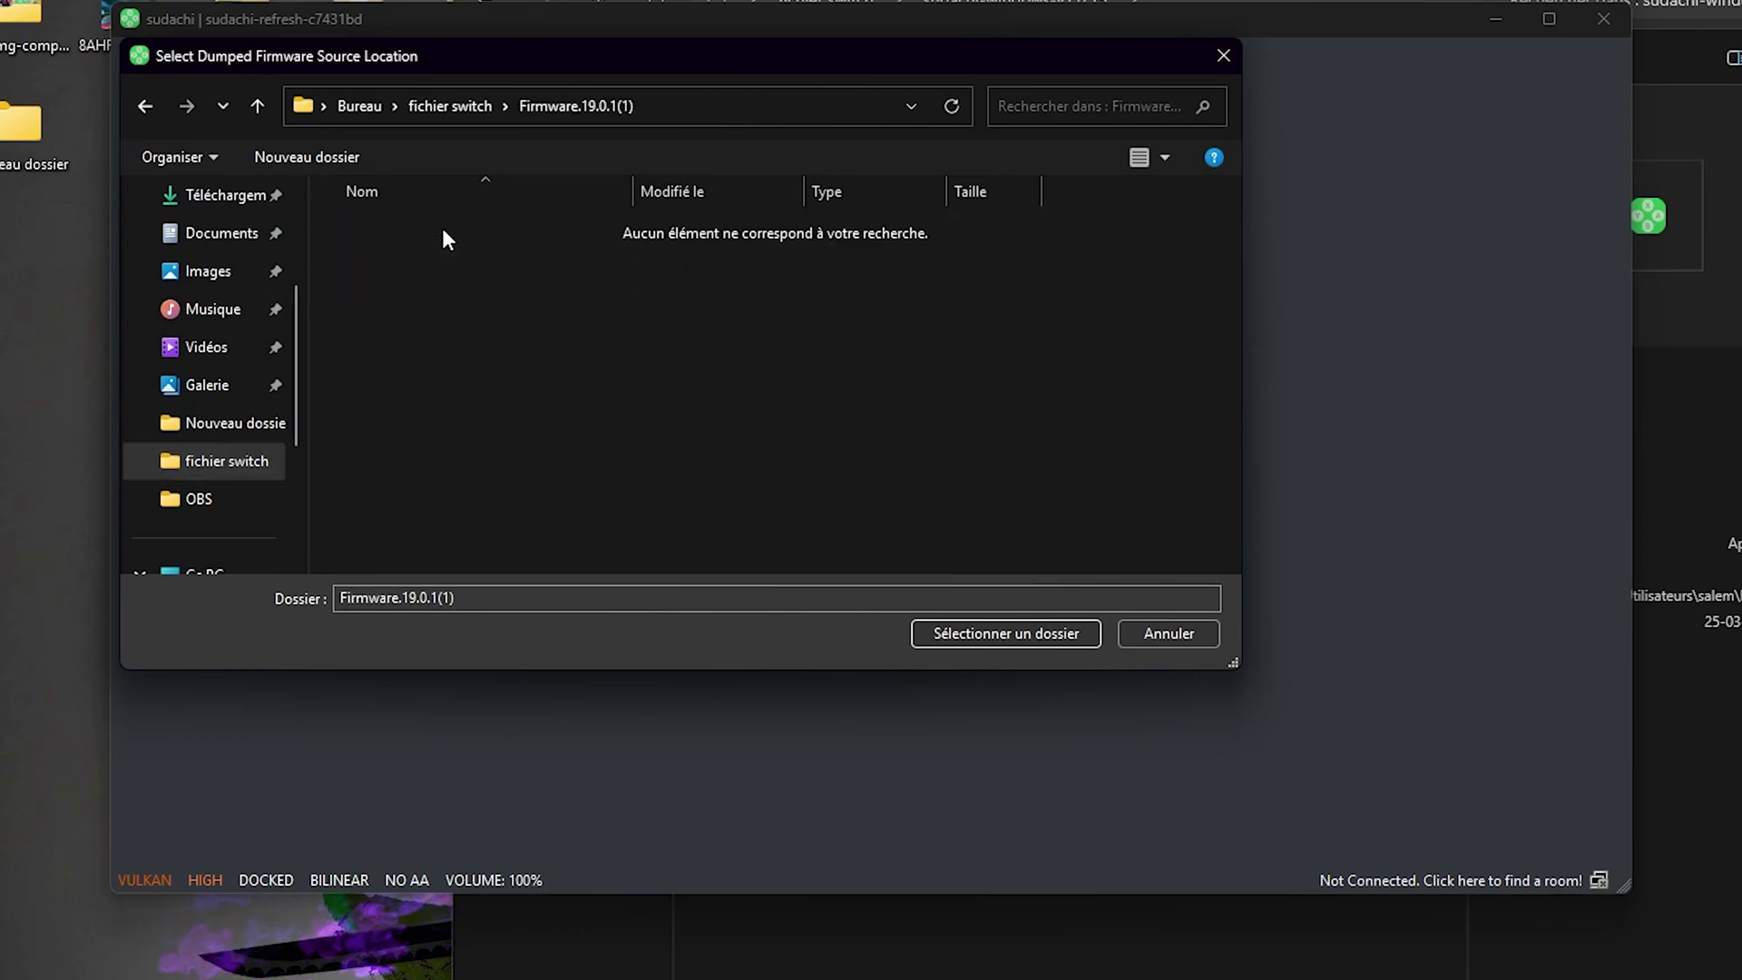
{"action": "left_click", "coordinate": [1014, 632]}
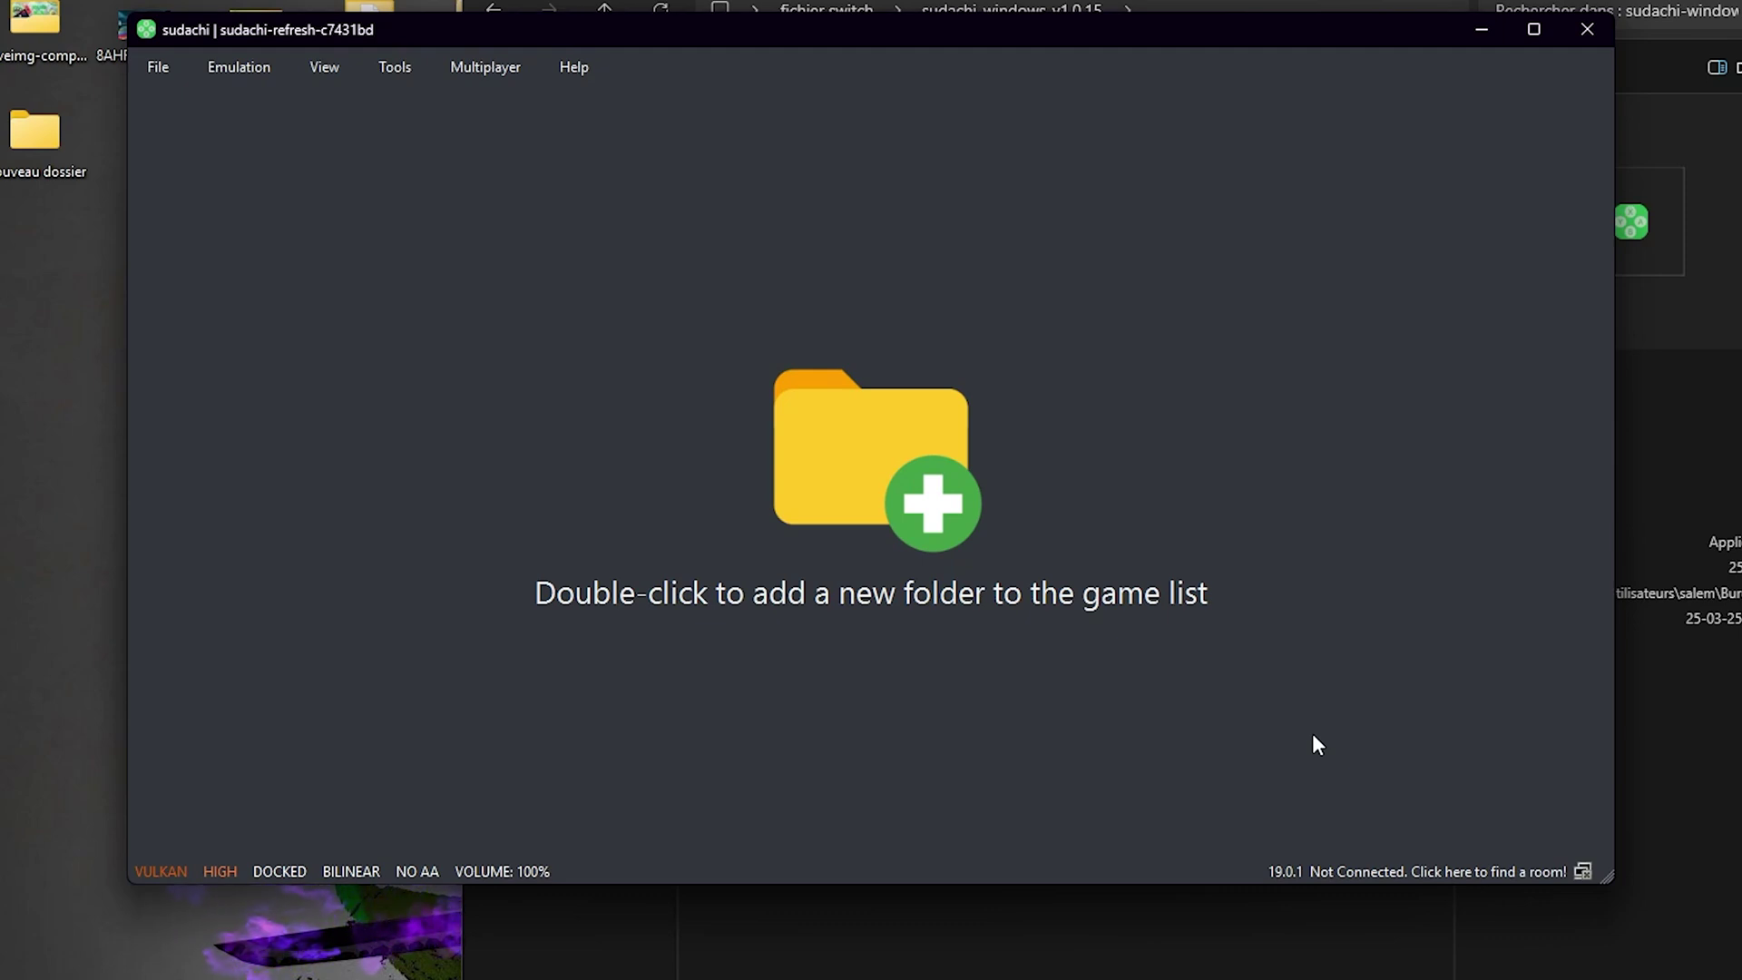
Open the emulator configuration and select English as the interface language in the UI settings.
{"action": "left_click", "coordinate": [219, 61]}
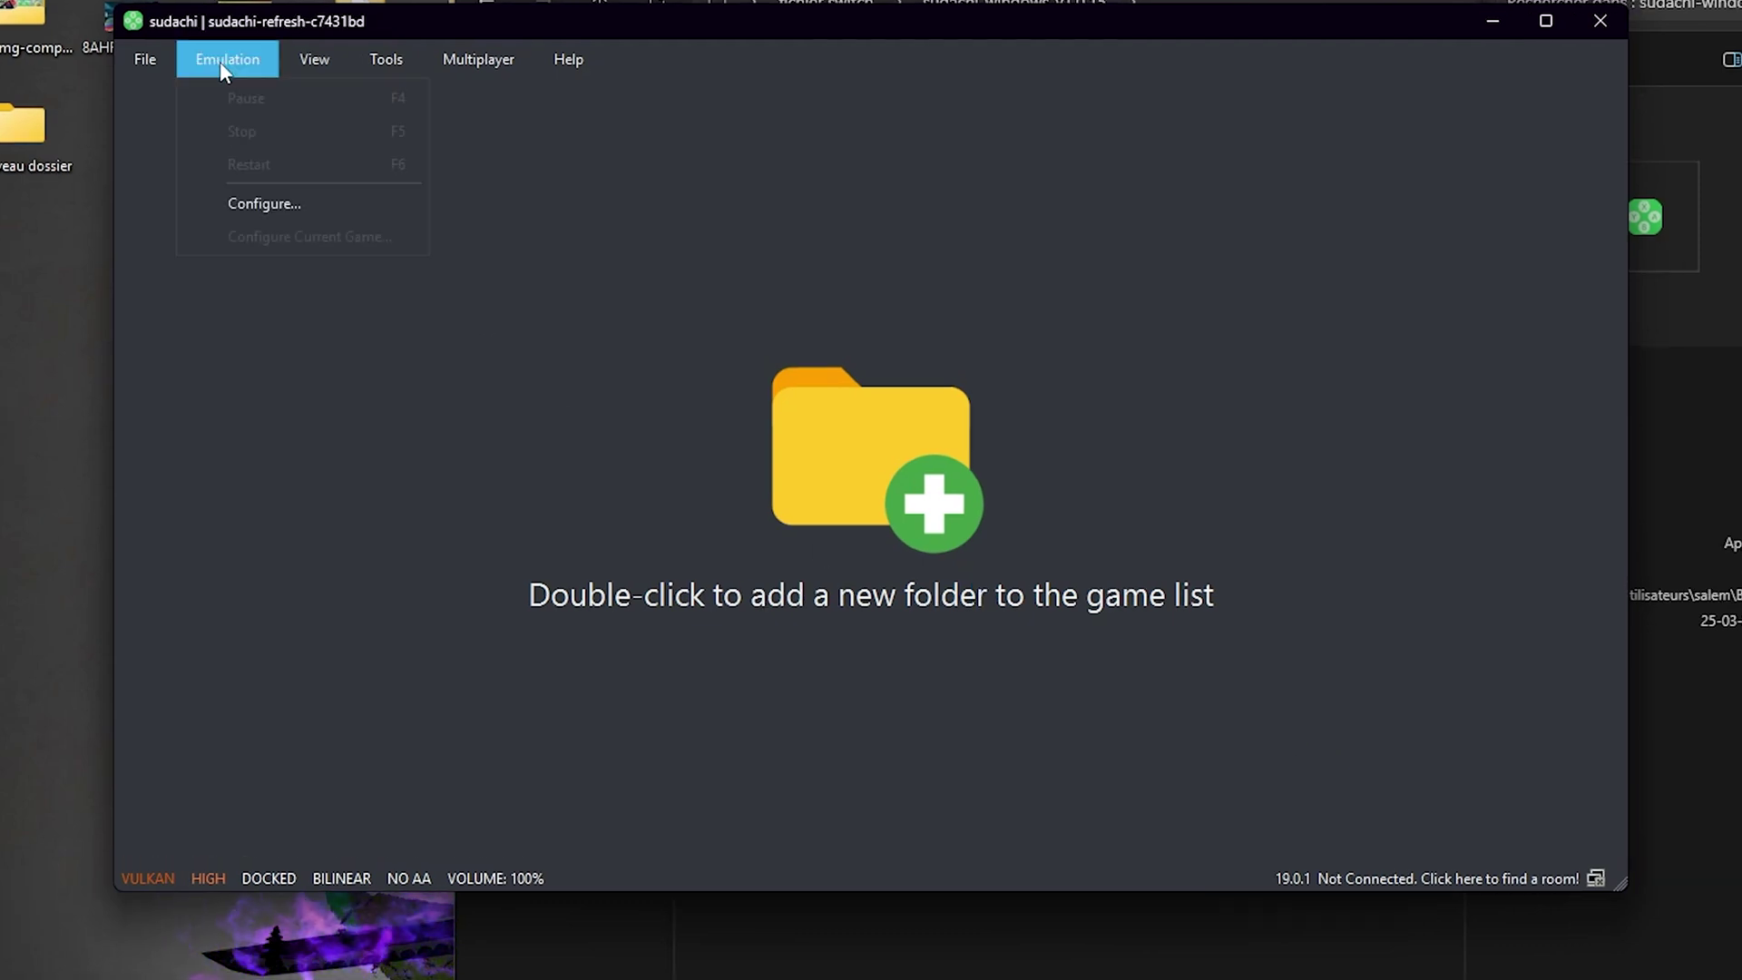
{"action": "left_click", "coordinate": [310, 214]}
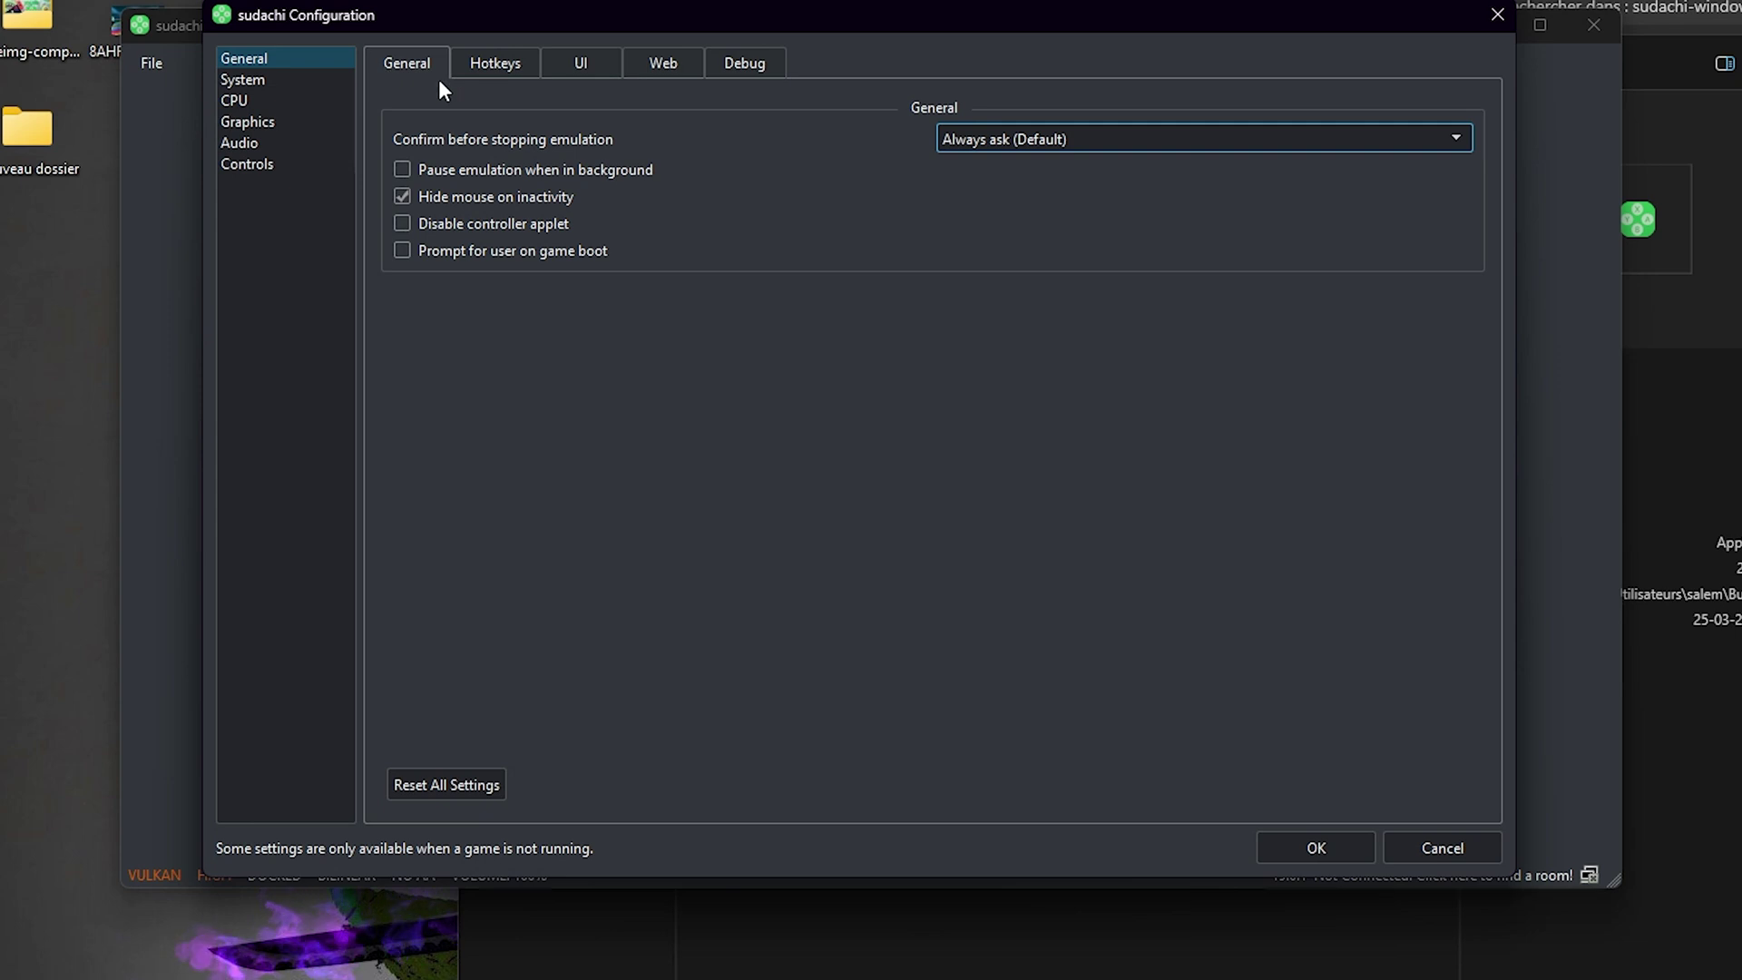
{"action": "left_click", "coordinate": [495, 66]}
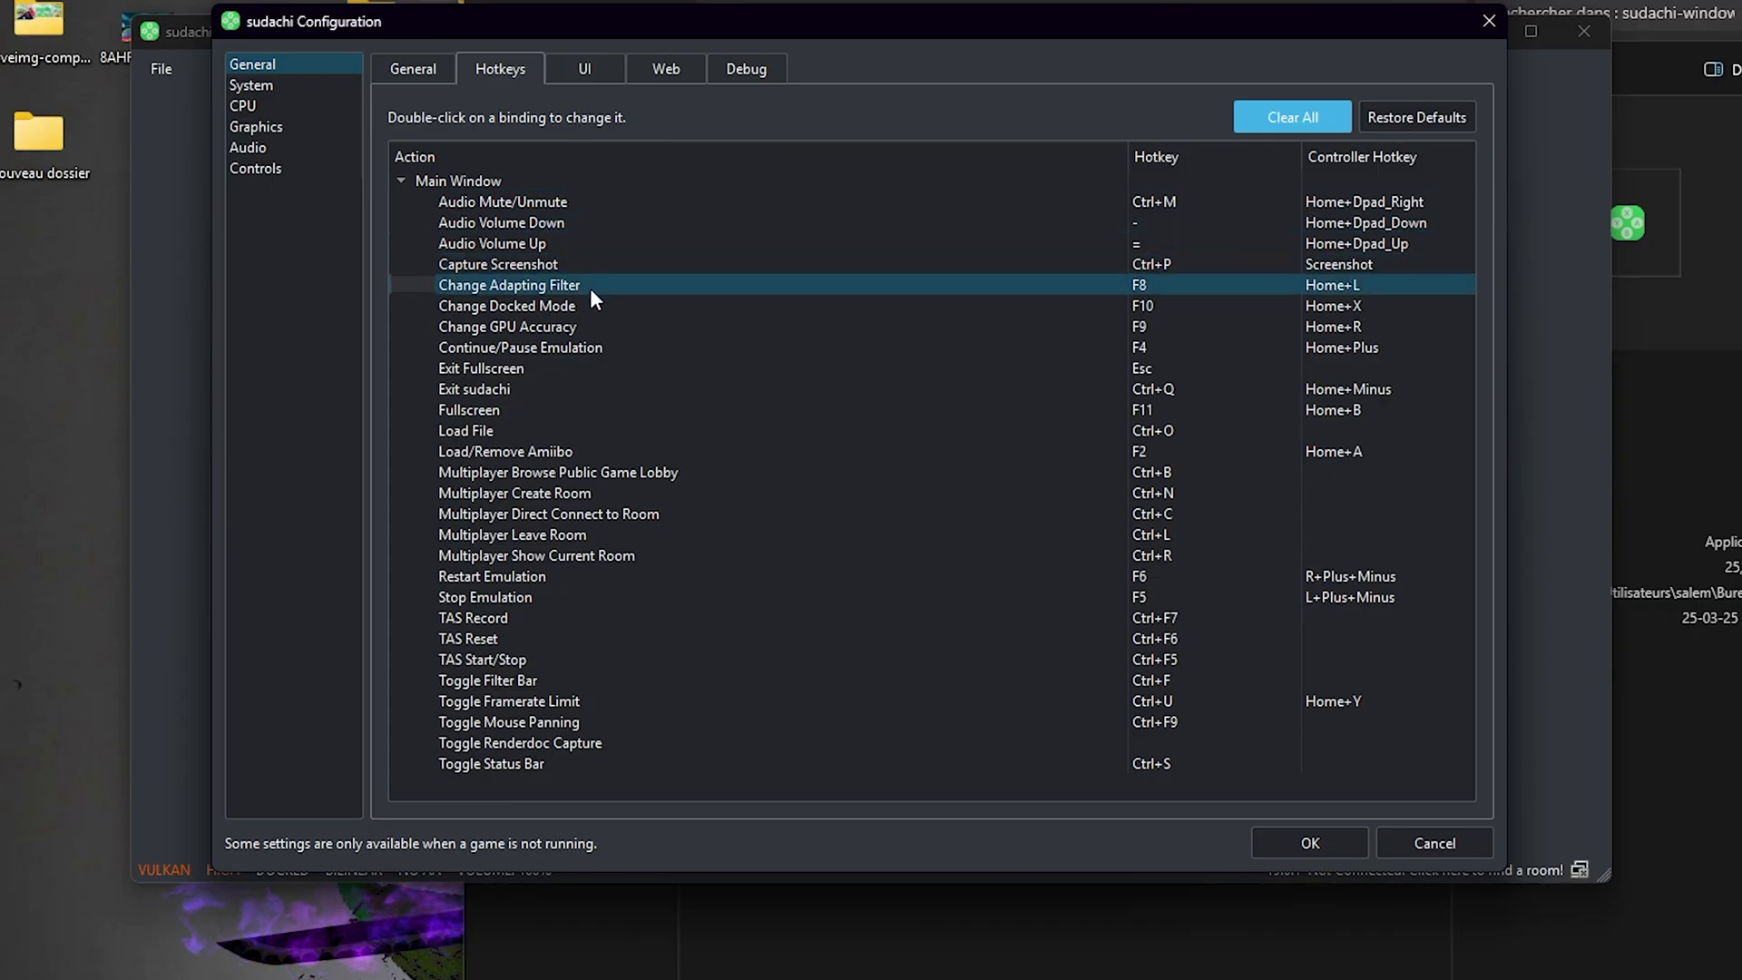
{"action": "left_click", "coordinate": [588, 77]}
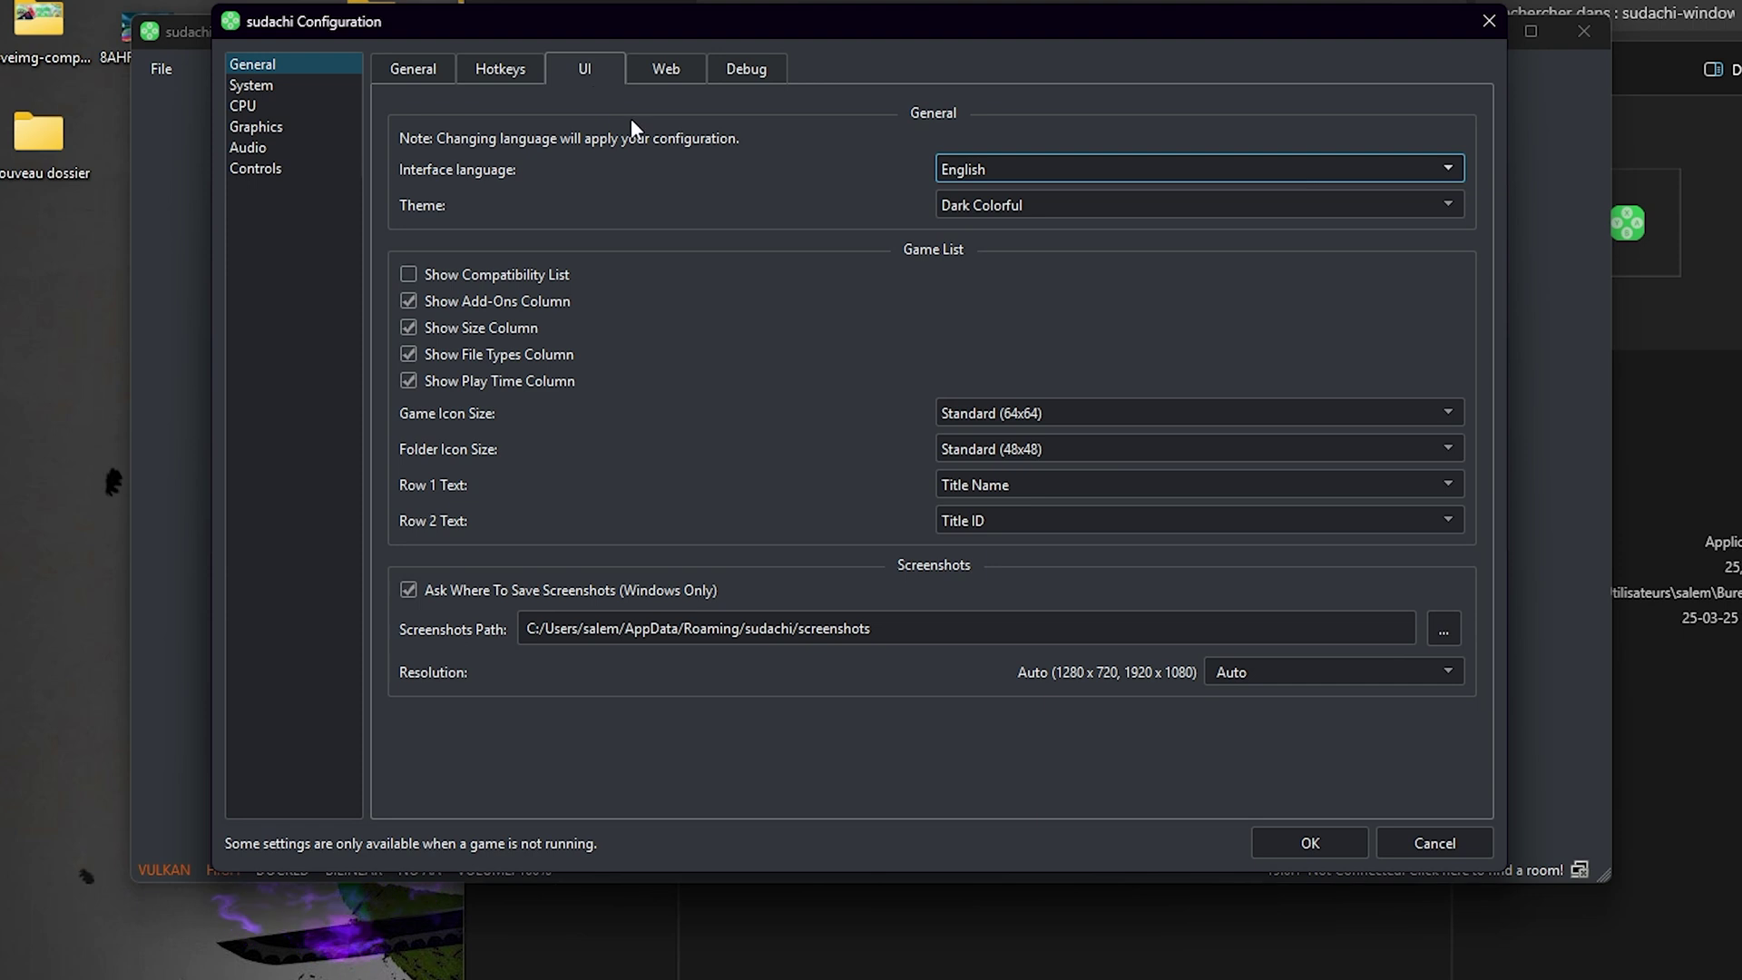
{"action": "left_click", "coordinate": [952, 170]}
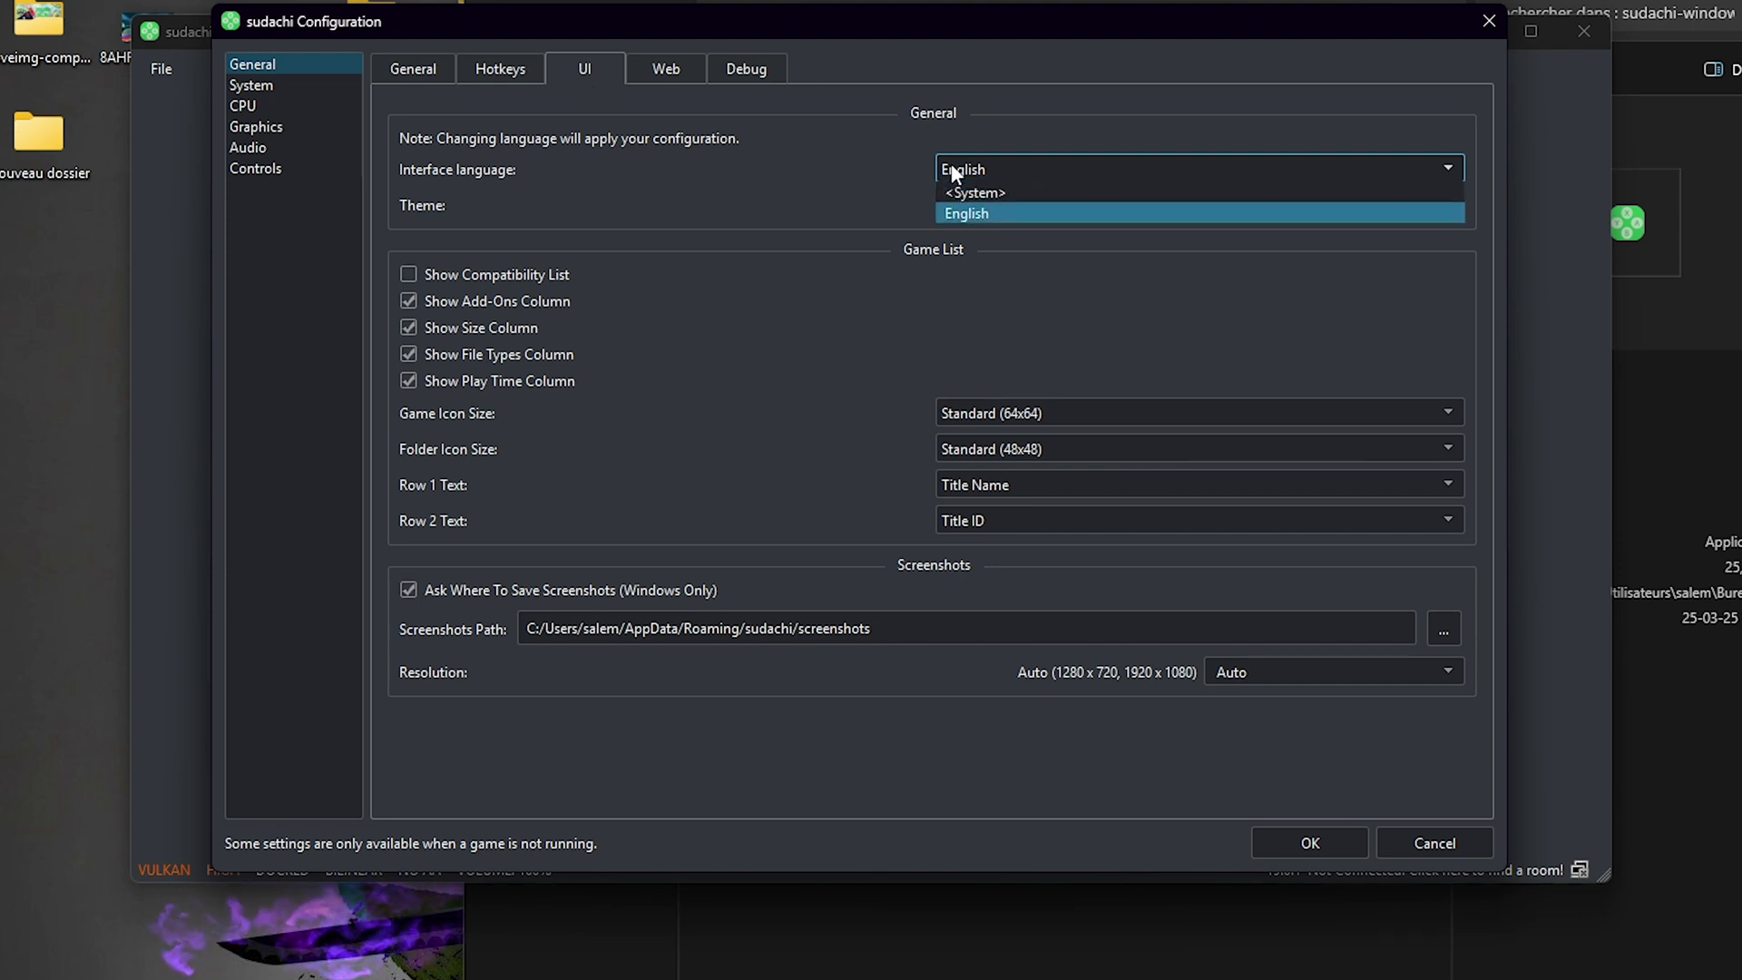
{"action": "left_click", "coordinate": [962, 208]}
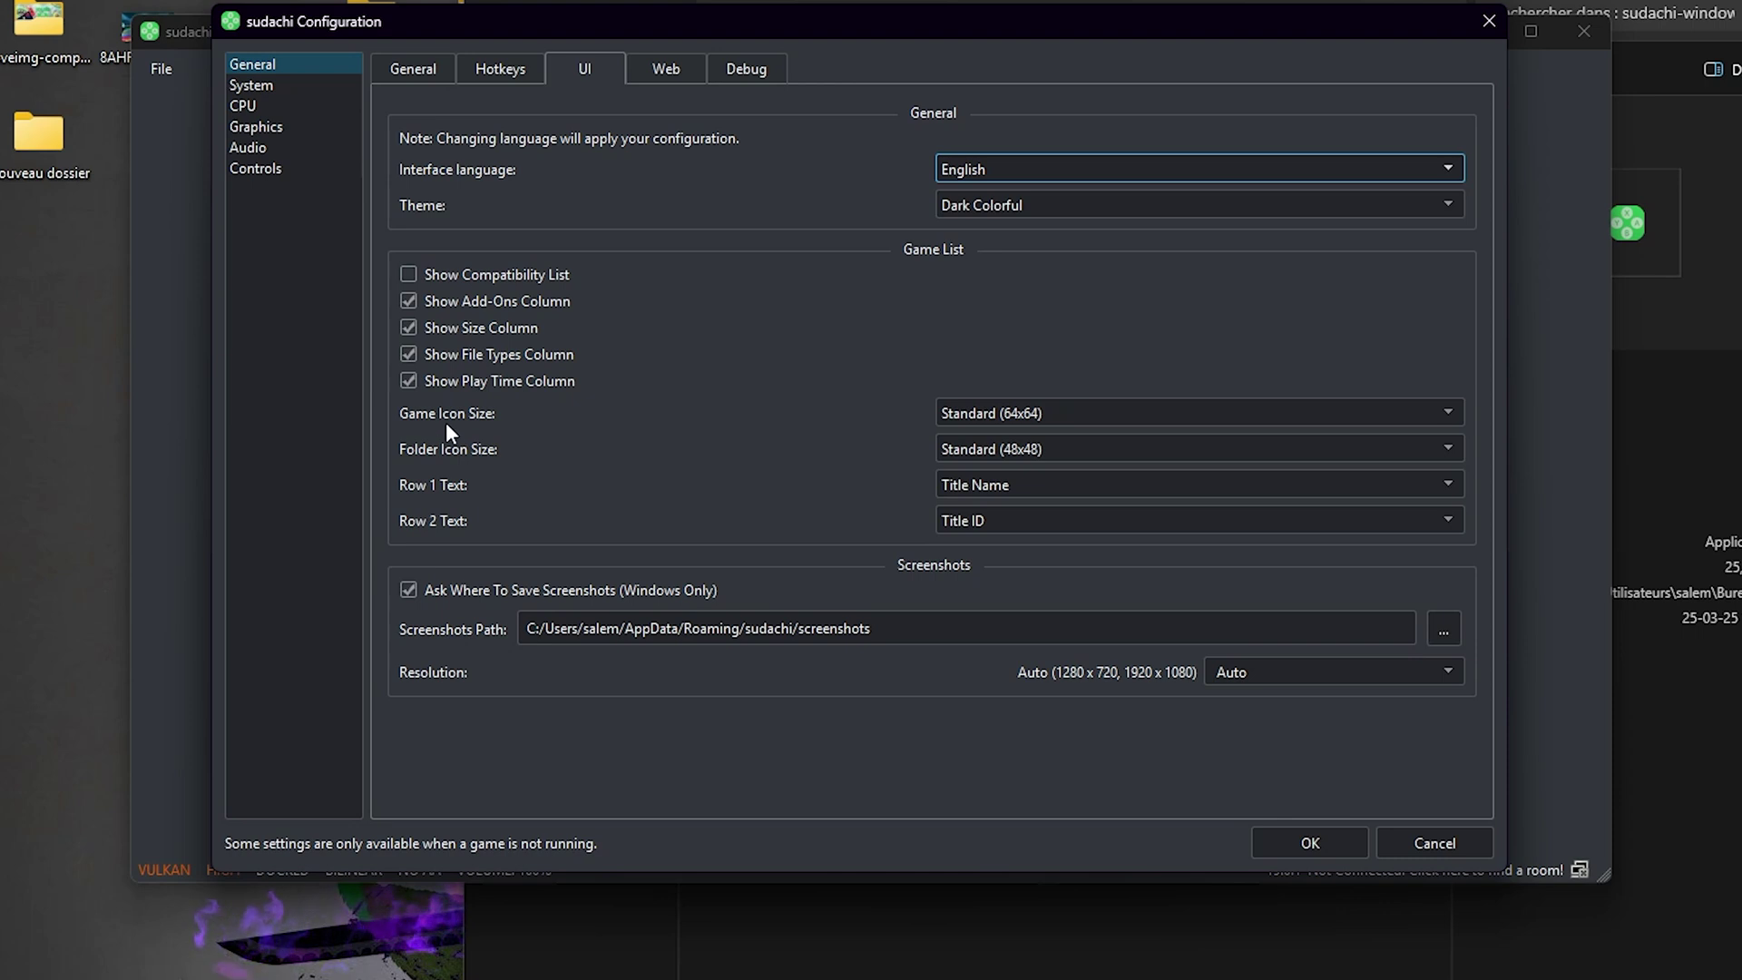
Select Standard (64x64) as the game icon size and look through the screenshot resolution options.
{"action": "left_click", "coordinate": [948, 413]}
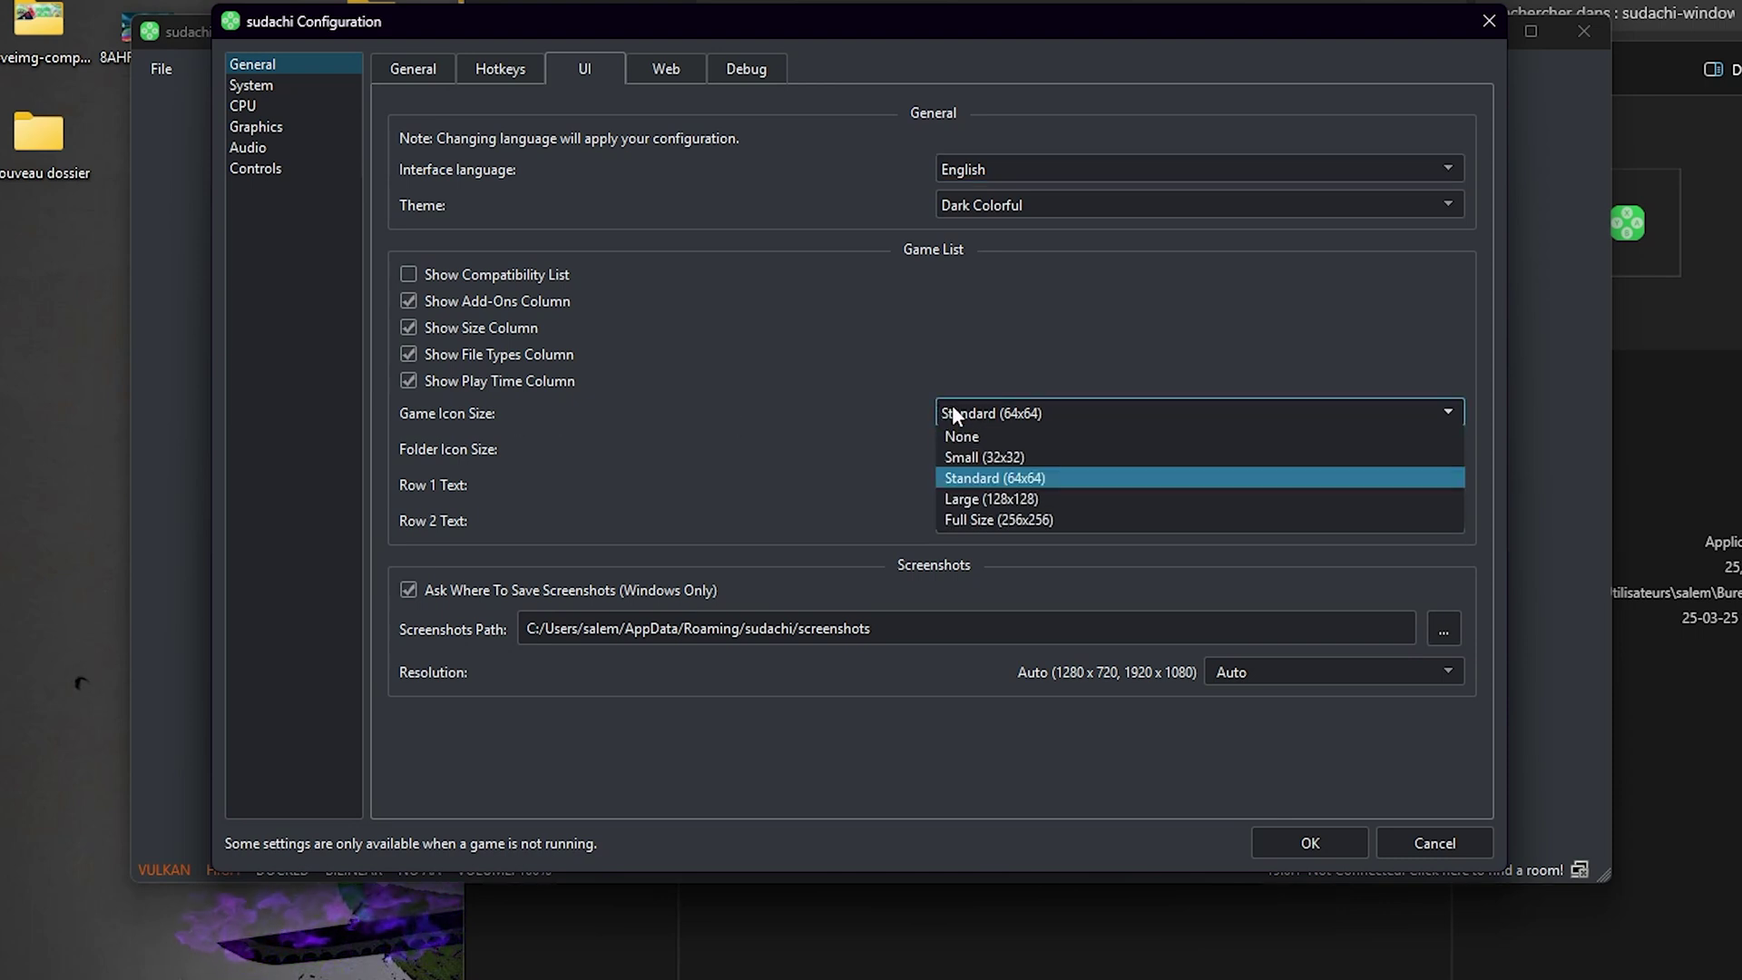
{"action": "left_click", "coordinate": [977, 478]}
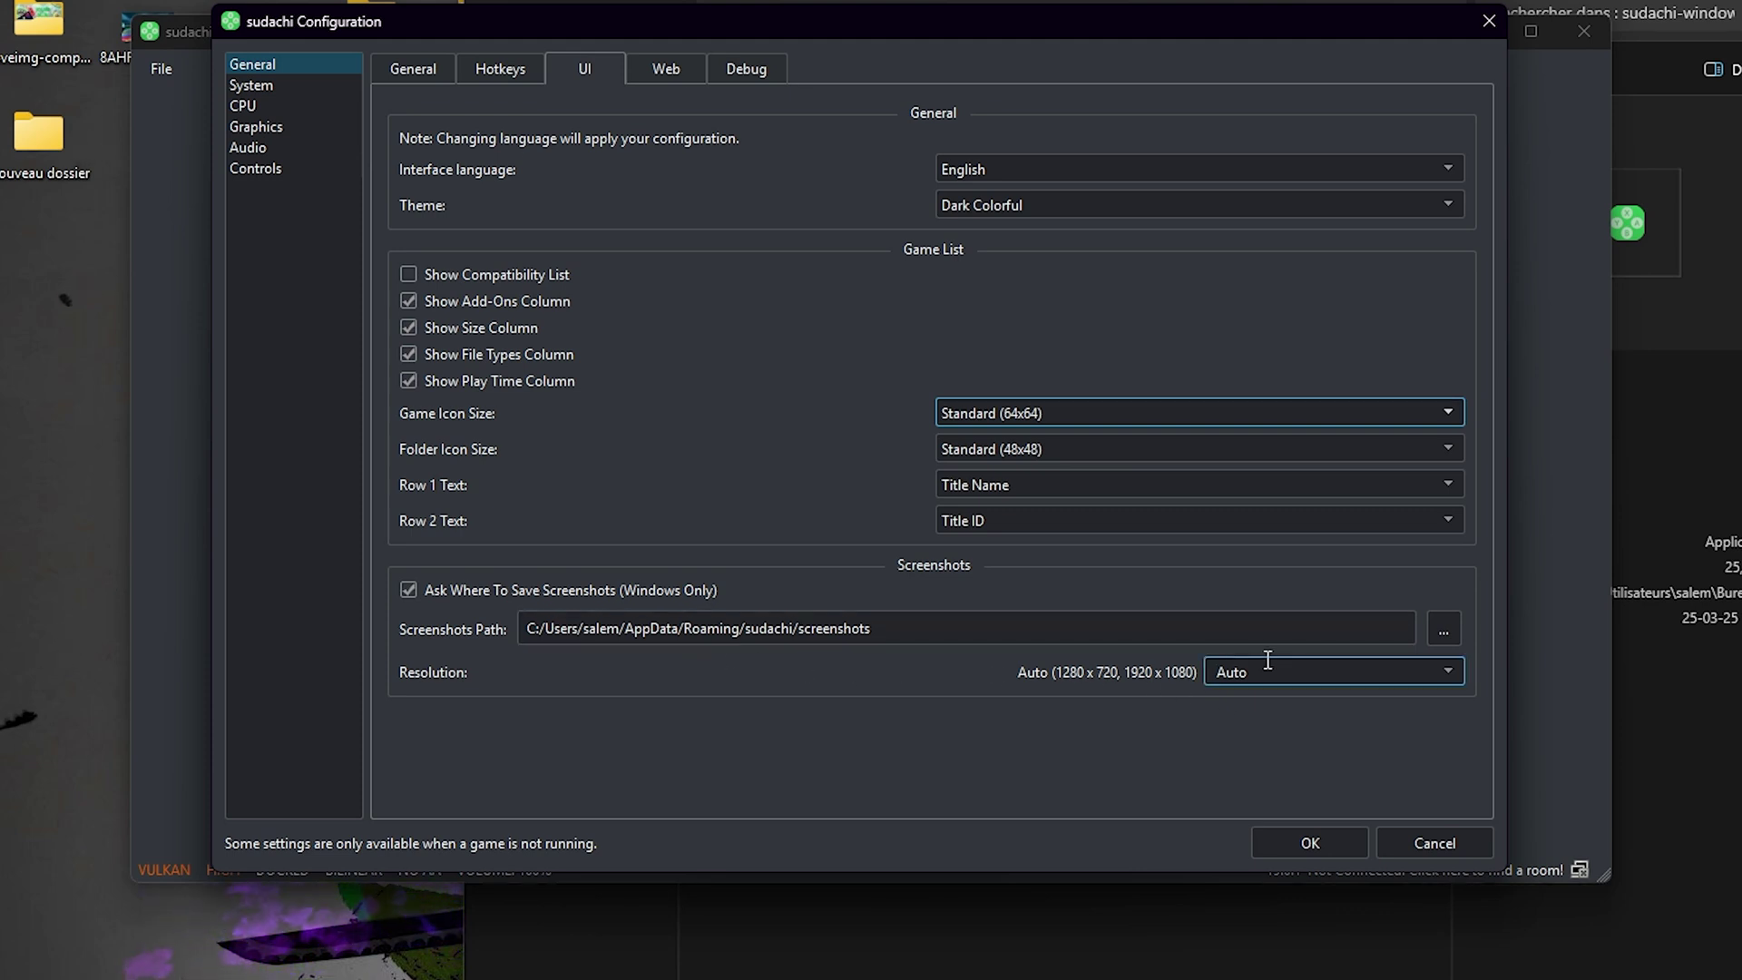
{"action": "left_click", "coordinate": [1445, 668]}
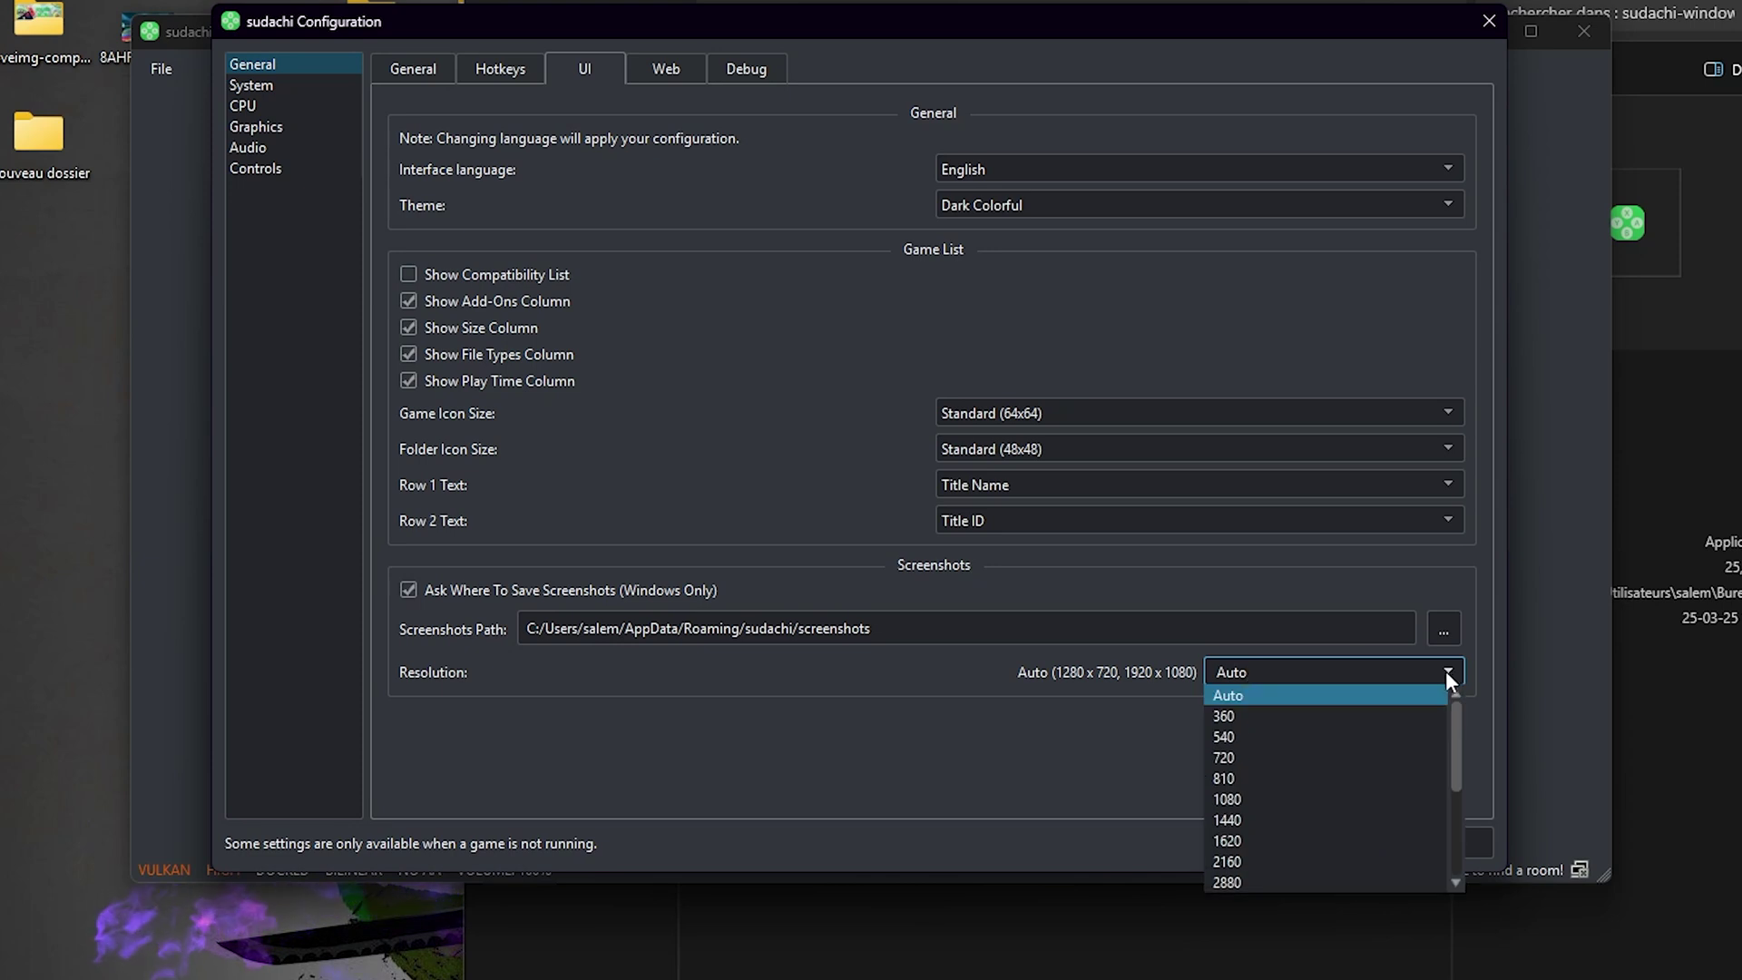
{"action": "scroll", "coordinate": [1288, 762], "scroll_direction": "down", "scroll_amount": 3}
{"action": "scroll", "coordinate": [1286, 764], "scroll_direction": "up", "scroll_amount": 3}
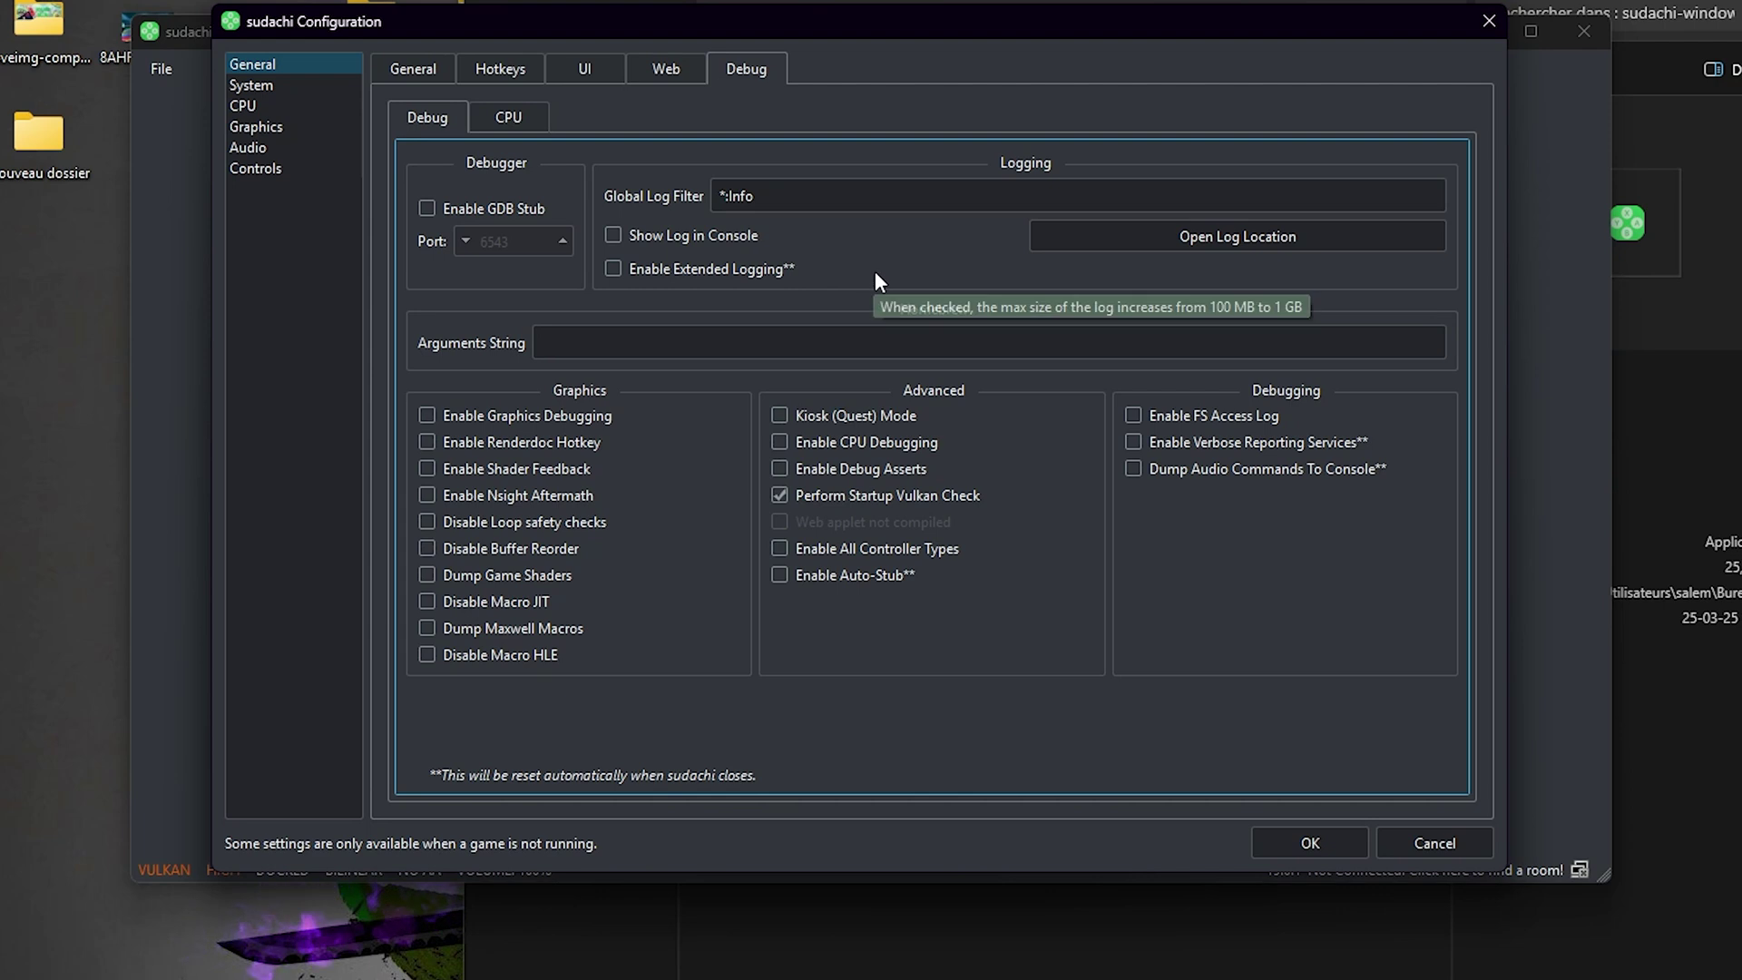
Select French (français) as the emulated system language and check the region options in the System settings.
{"action": "left_click", "coordinate": [294, 88]}
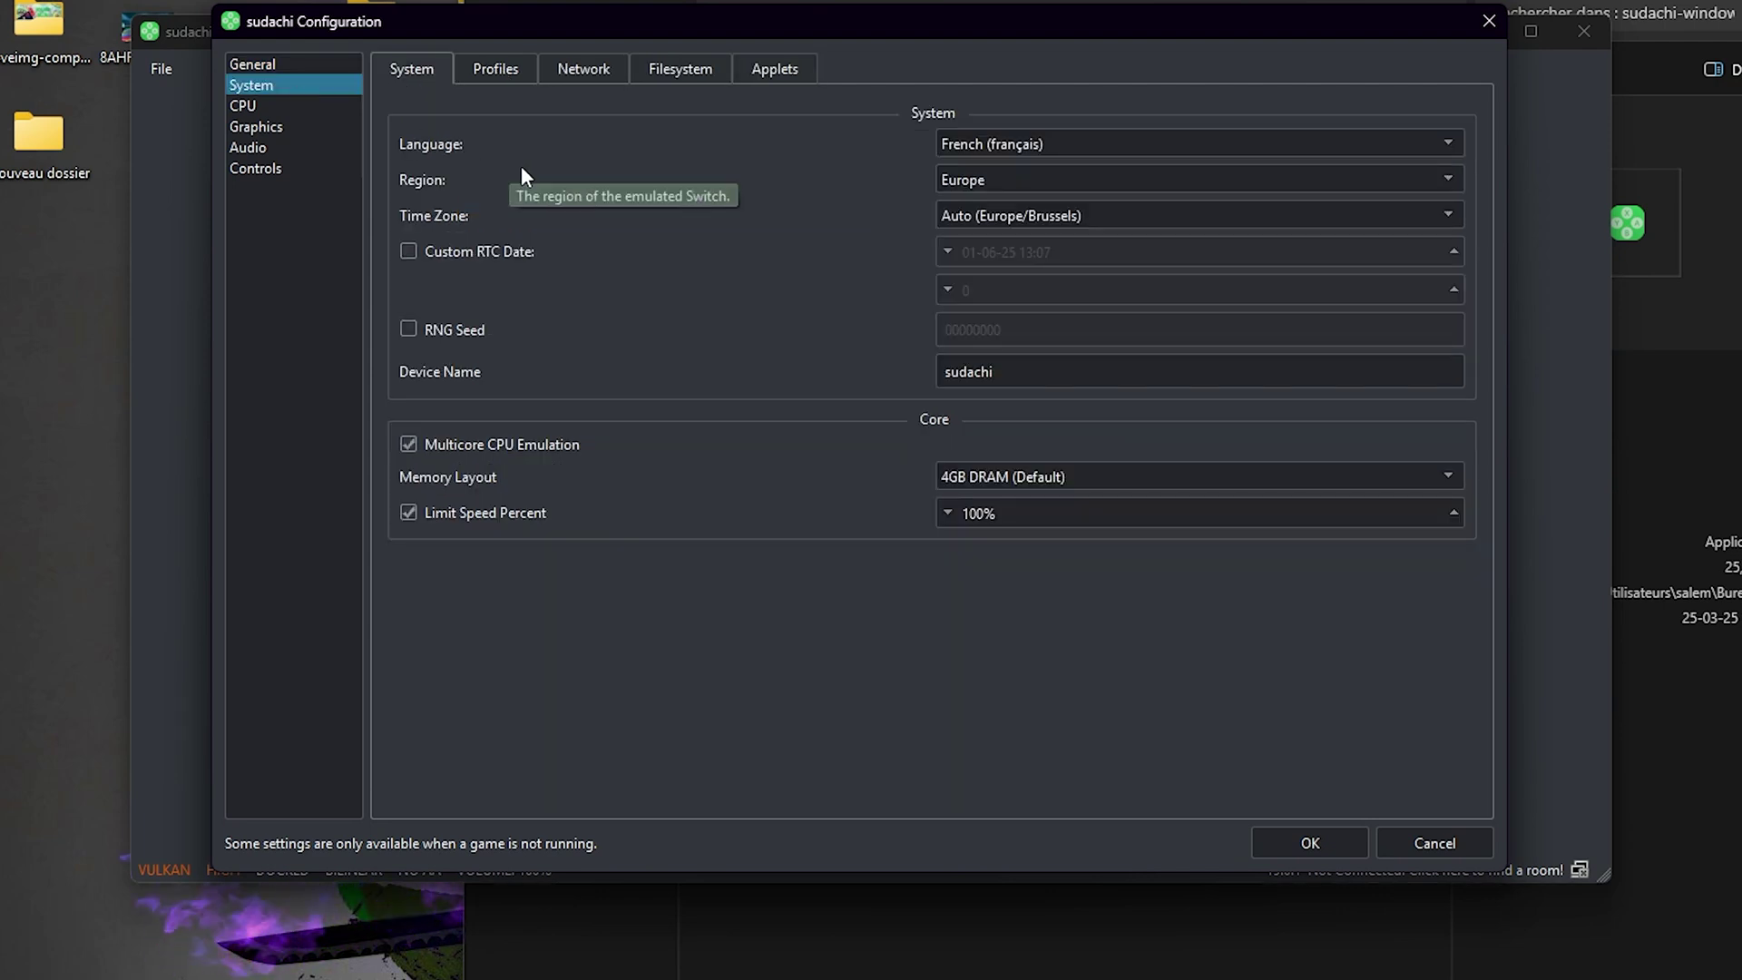
{"action": "left_click", "coordinate": [1036, 142]}
{"action": "left_click", "coordinate": [1015, 207]}
{"action": "left_click", "coordinate": [1020, 179]}
{"action": "left_click", "coordinate": [1019, 179]}
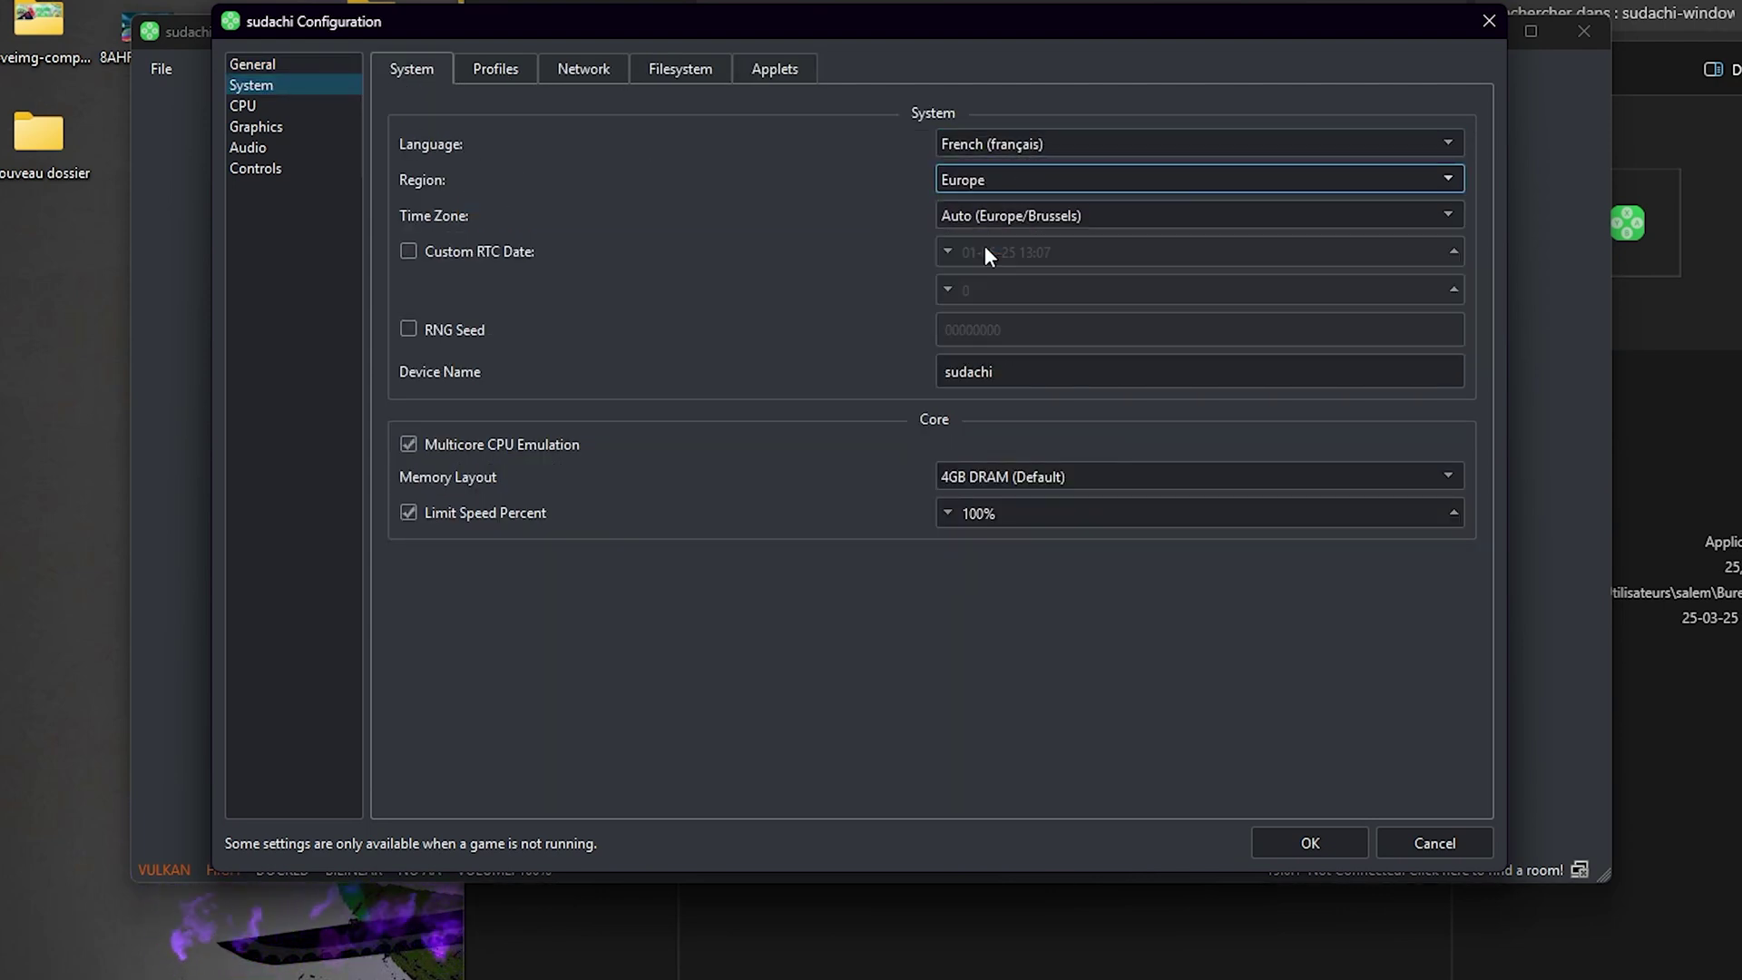
Look through the time zone options in the System settings, keeping Auto (Europe/Brussels).
{"action": "left_click", "coordinate": [983, 218]}
{"action": "left_click", "coordinate": [985, 218]}
{"action": "left_click", "coordinate": [984, 217]}
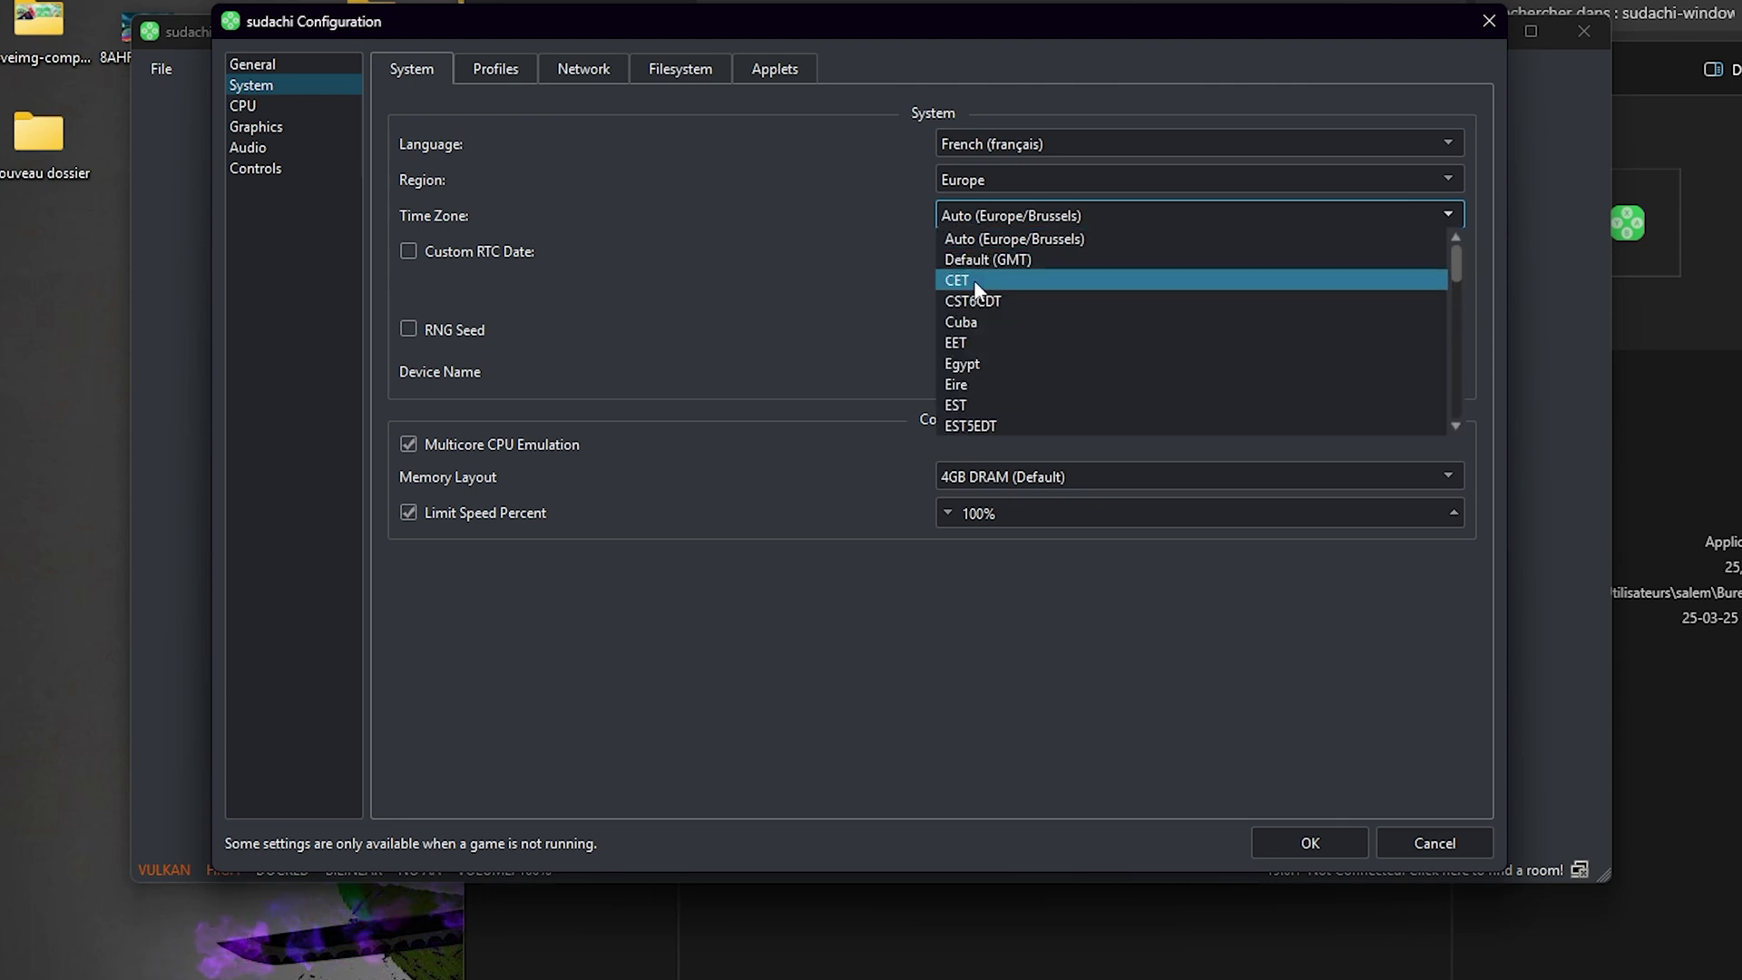
{"action": "left_click", "coordinate": [990, 216]}
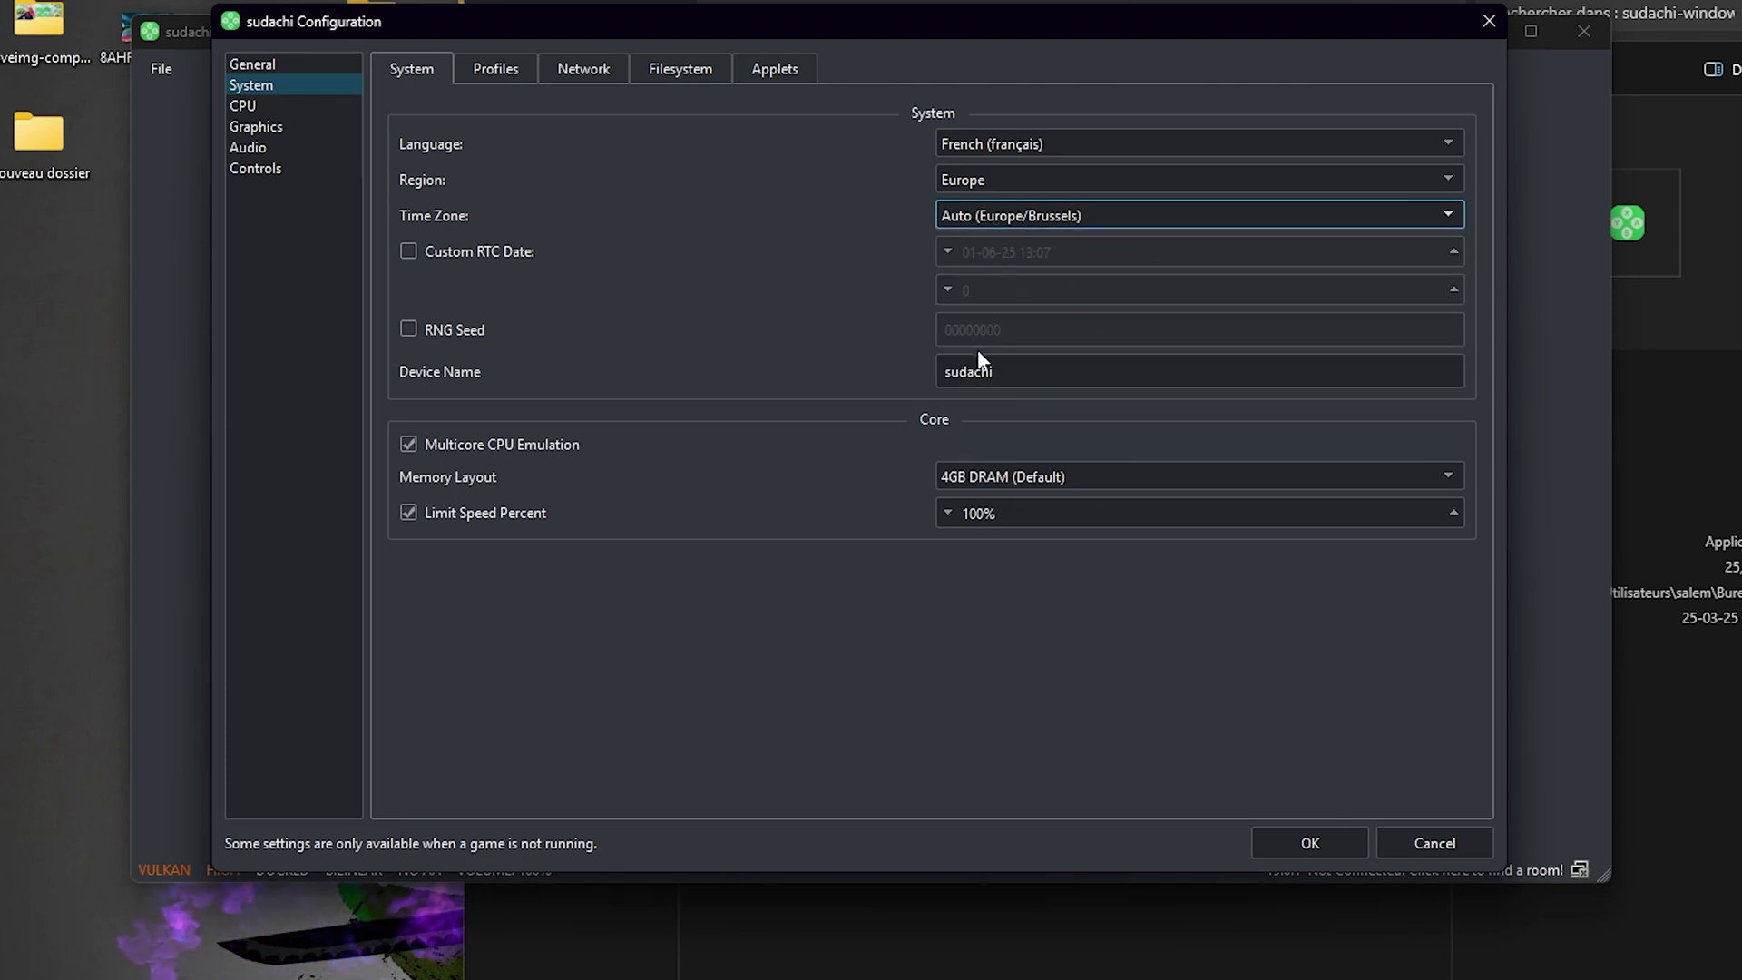
Enter a personal first name as the device name and set the memory layout to 8GB DRAM (Unsafe).
{"action": "left_click_drag", "start_coordinate": [1026, 373], "coordinate": [878, 368]}
{"action": "type", "text": "Anass"}
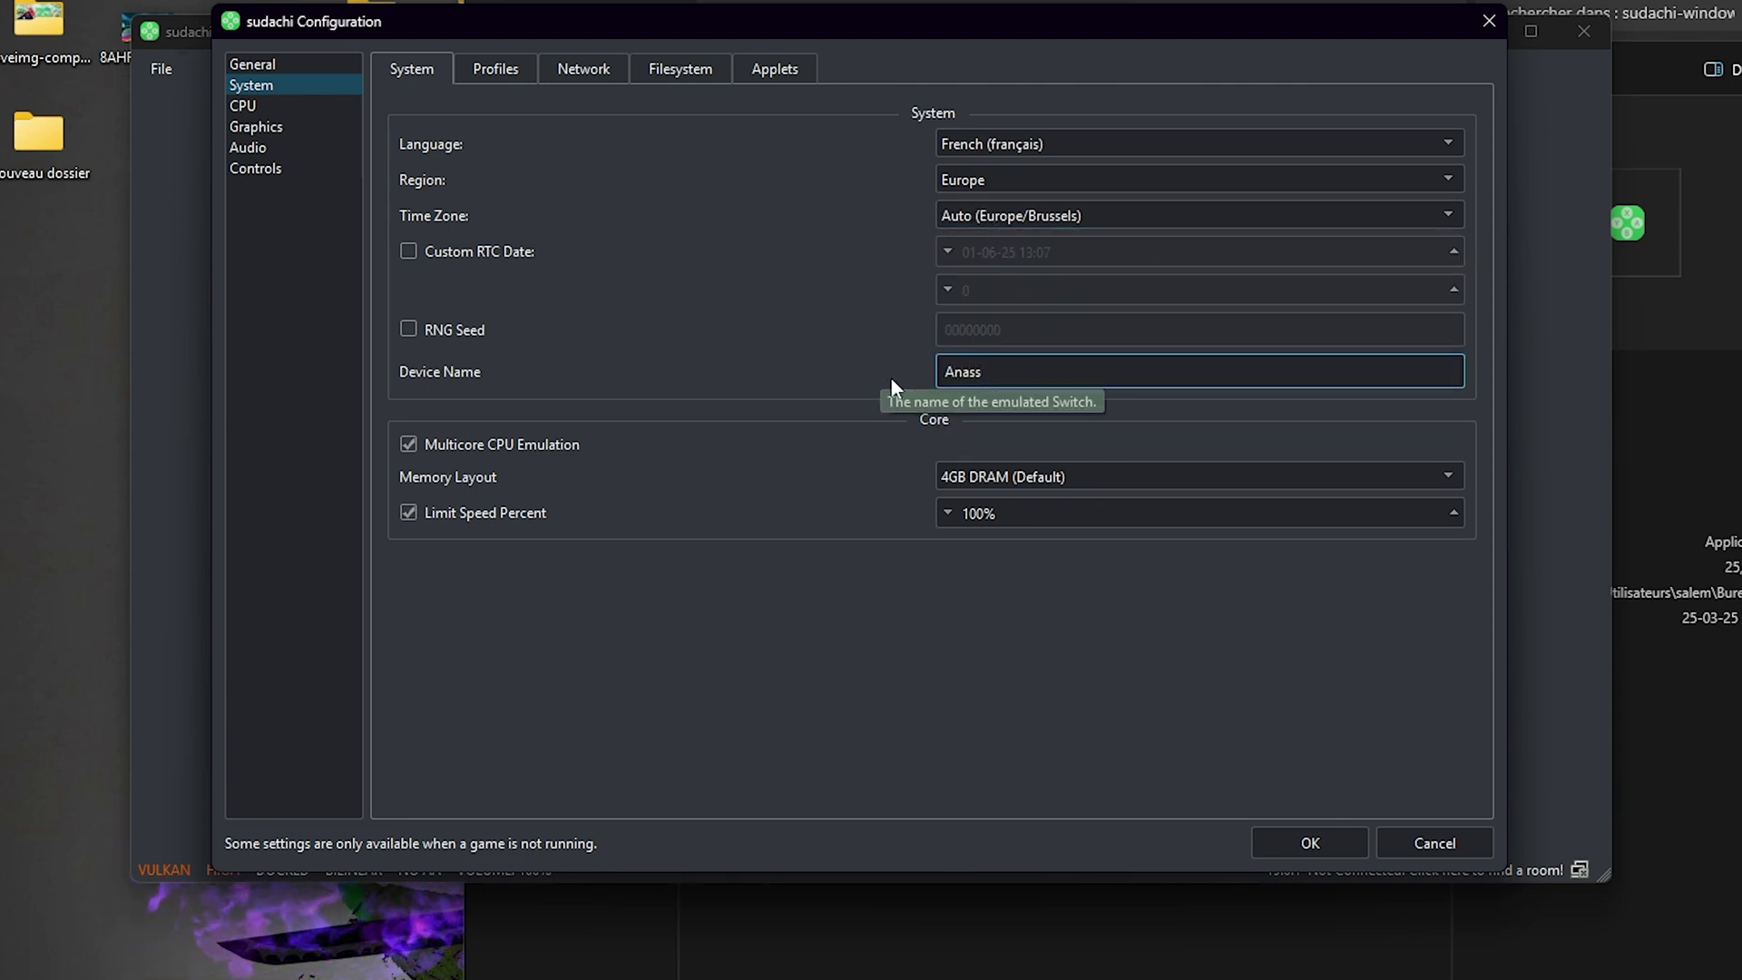
{"action": "key", "text": "Tab"}
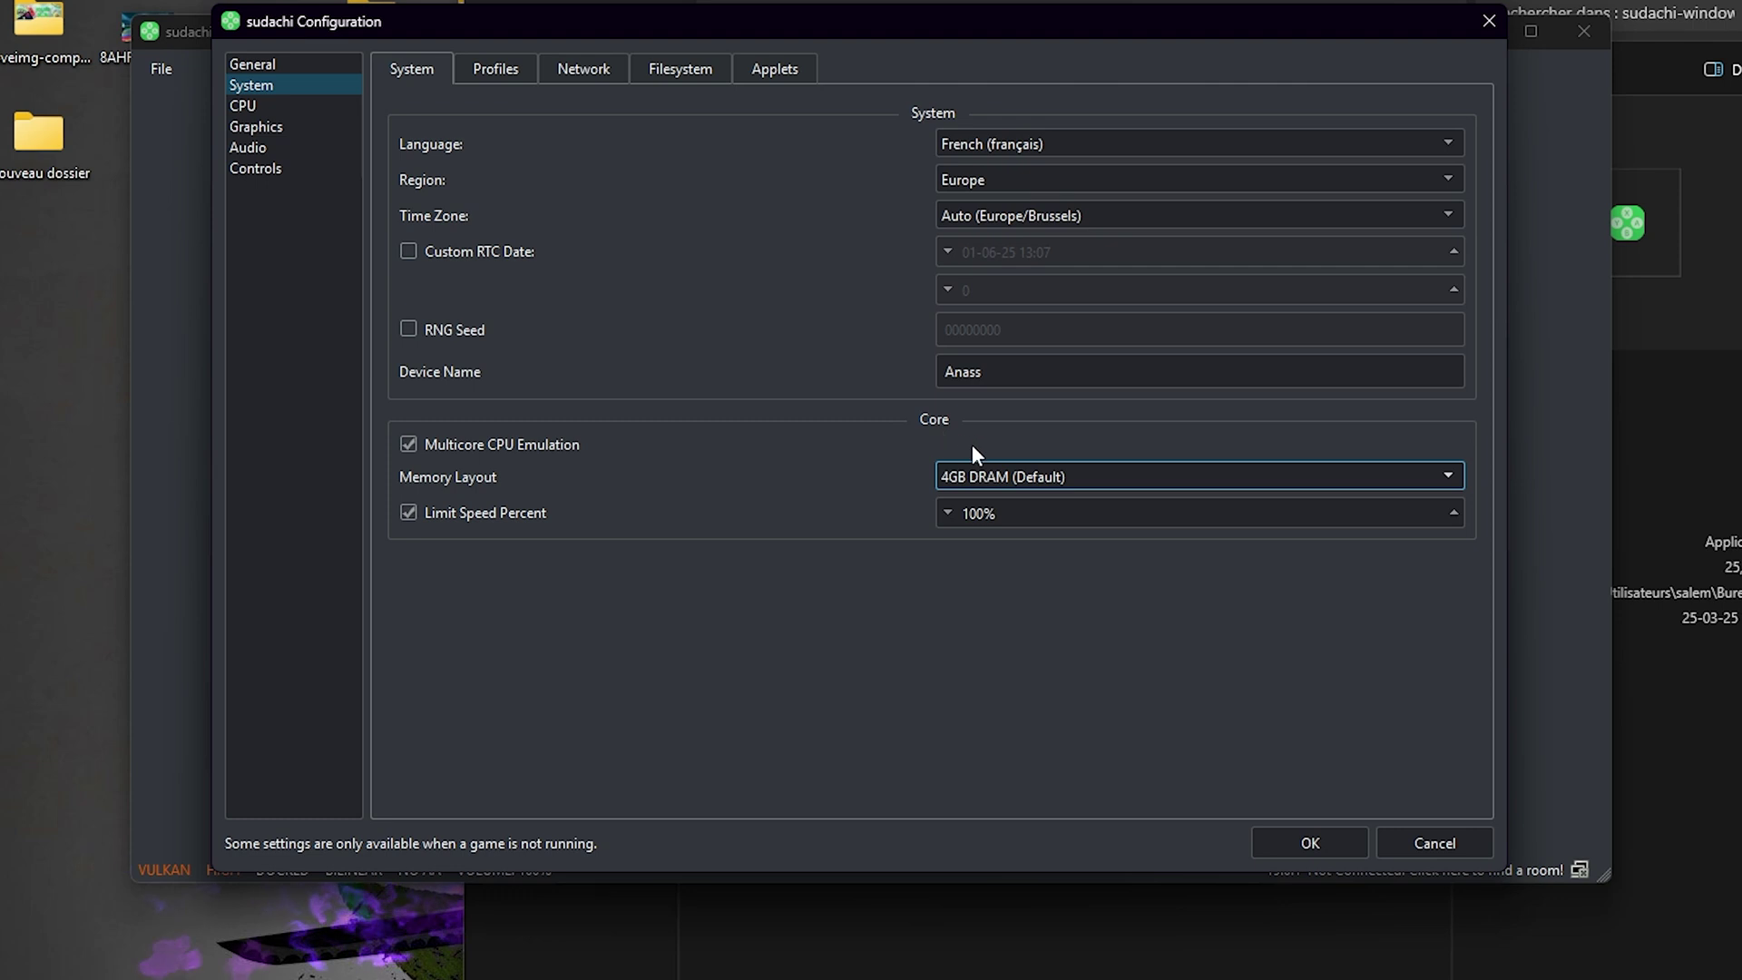
{"action": "left_click", "coordinate": [977, 472]}
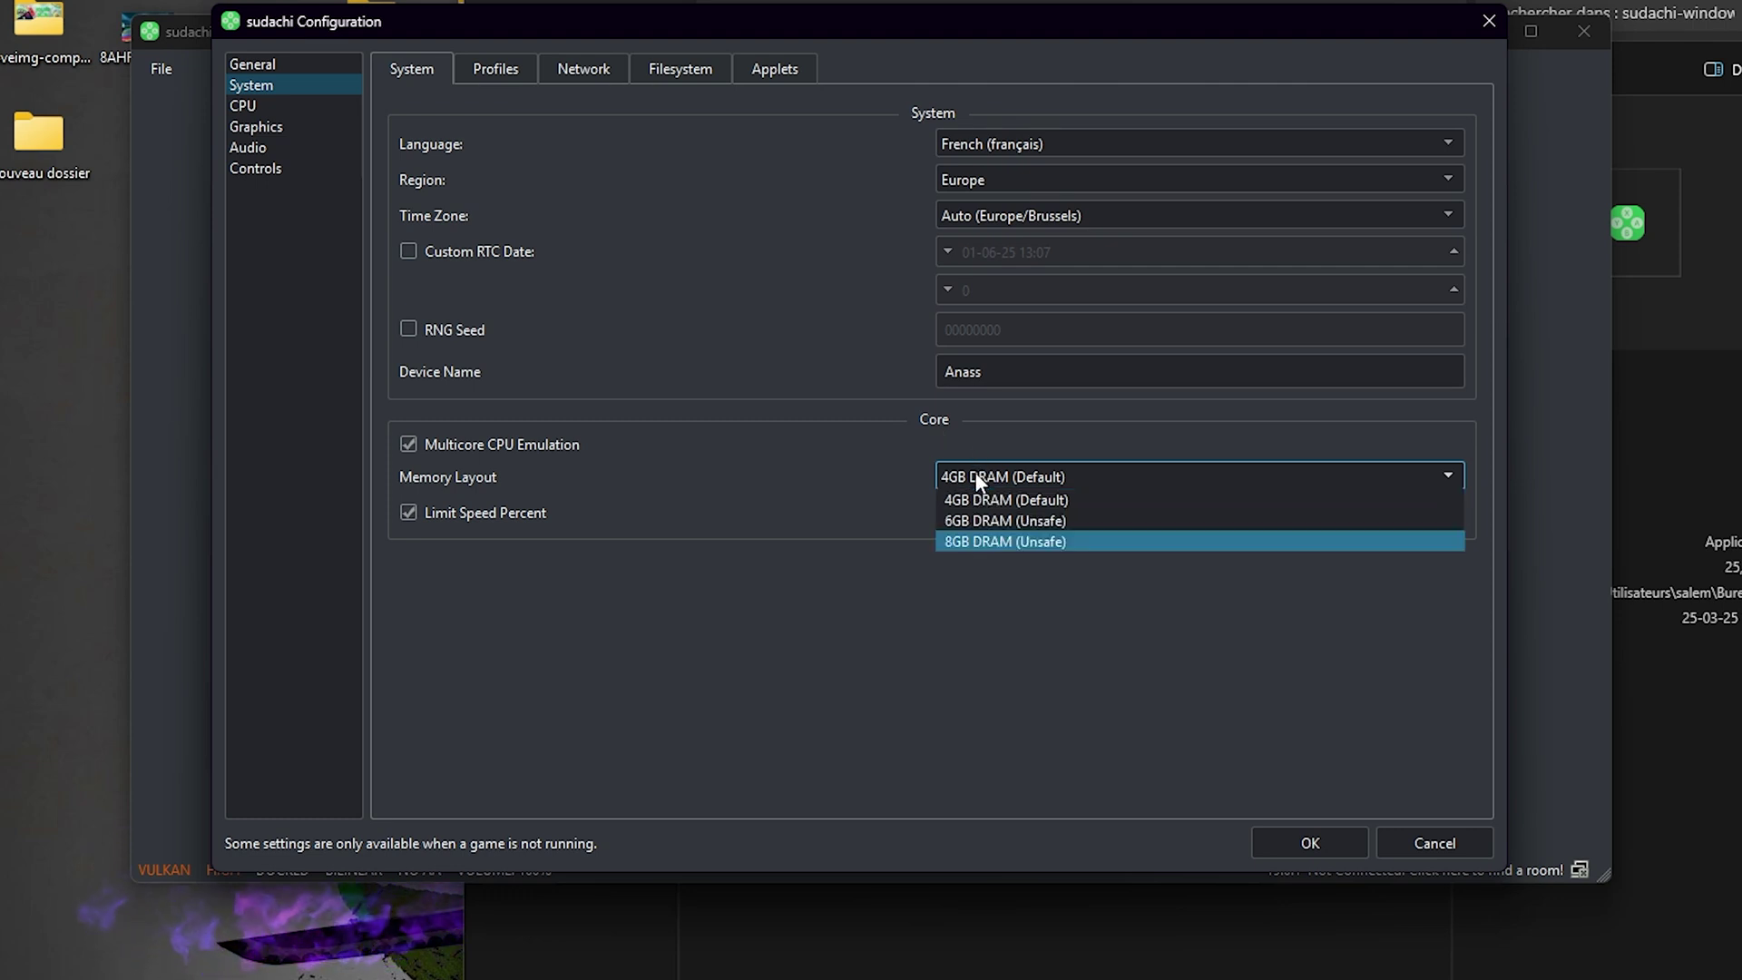
{"action": "left_click", "coordinate": [981, 541]}
Choose a network interface in the Network settings and view the Filesystem settings.
{"action": "left_click", "coordinate": [585, 73]}
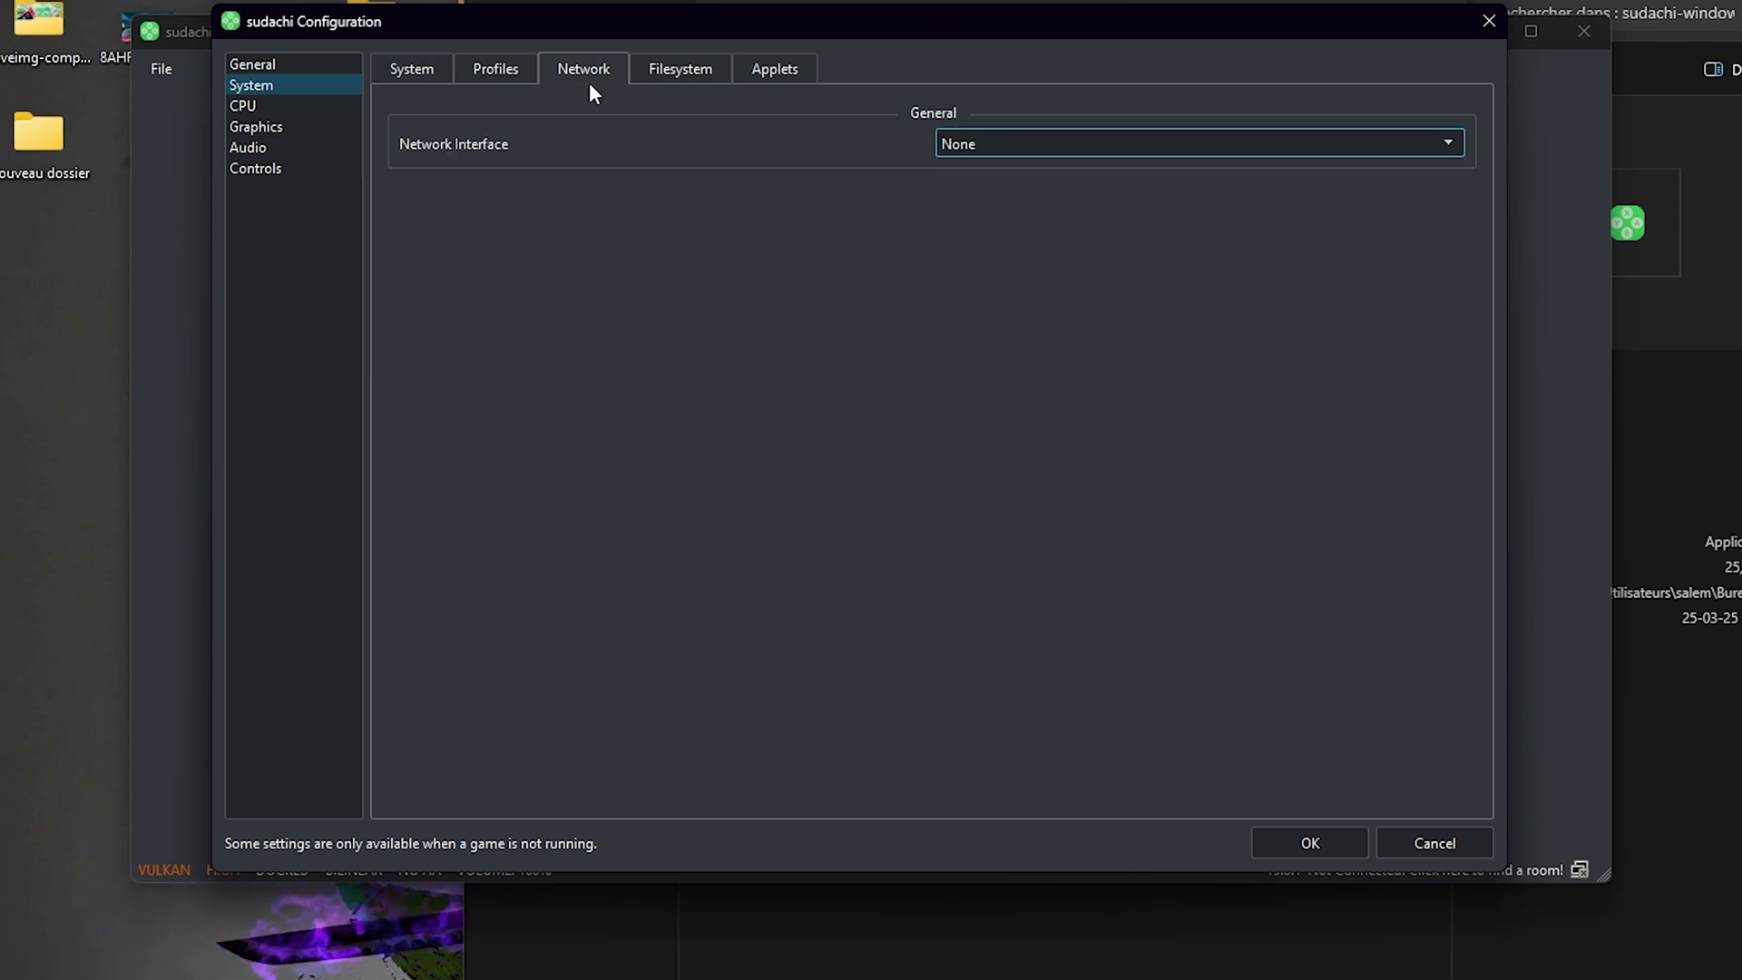
{"action": "left_click", "coordinate": [980, 145]}
{"action": "left_click", "coordinate": [987, 200]}
{"action": "left_click", "coordinate": [690, 65]}
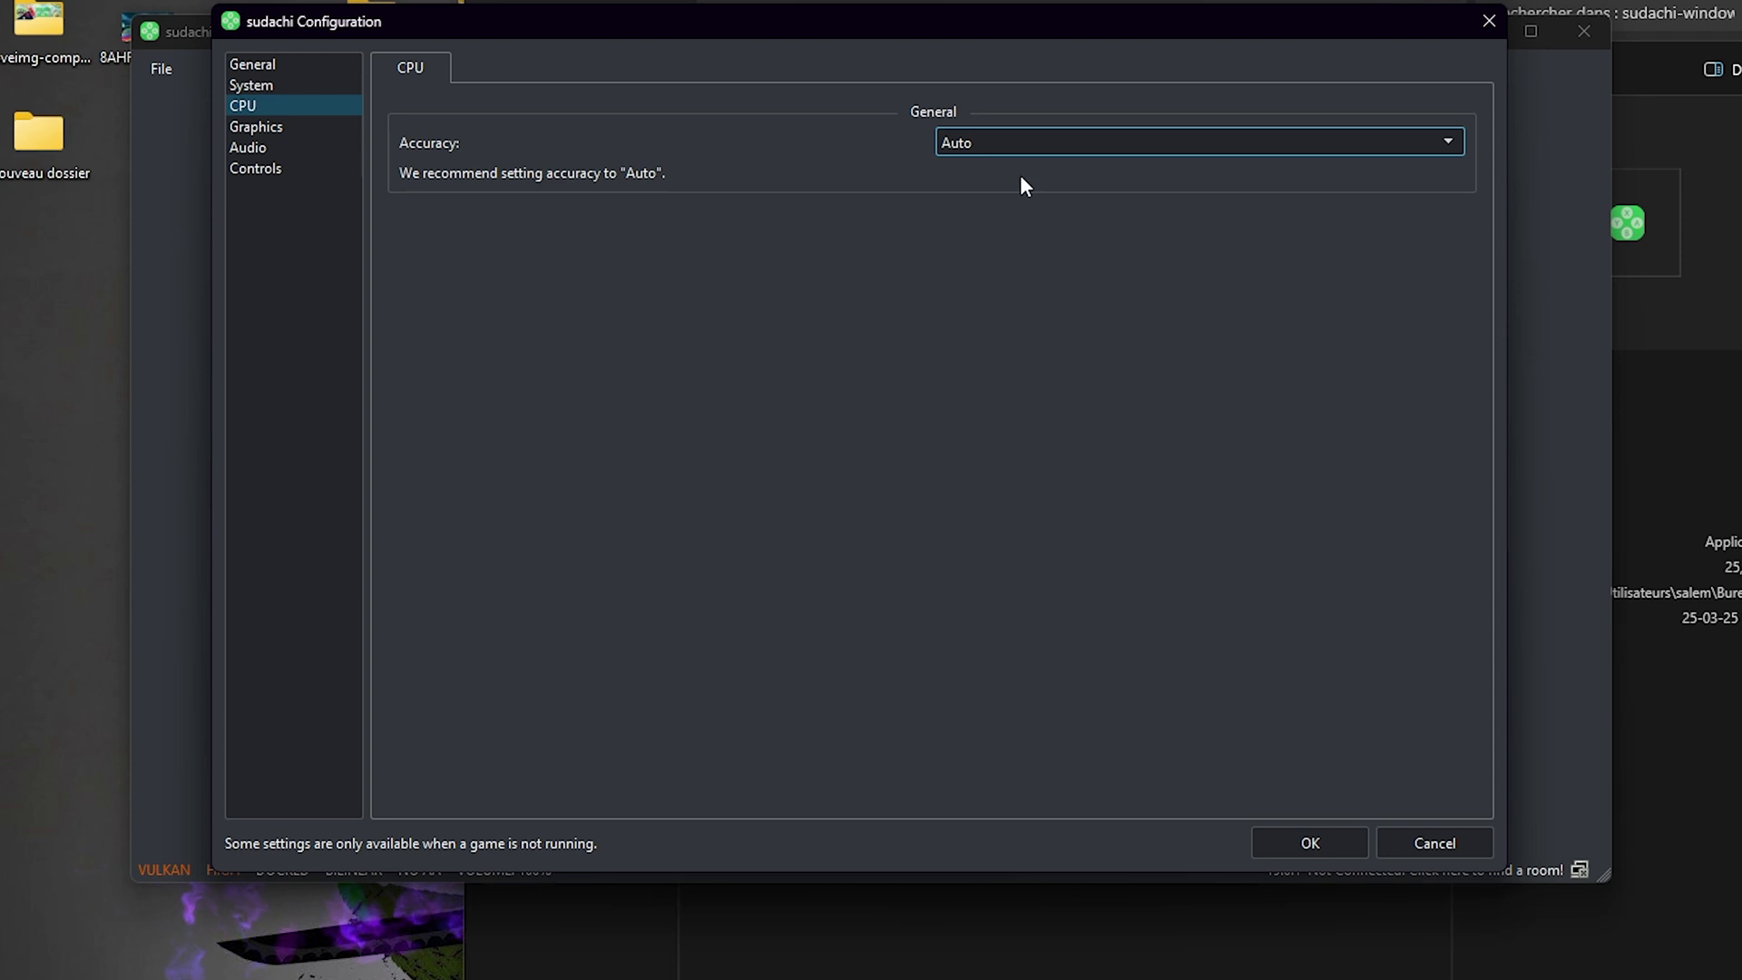
Try OpenGL as the API in the Graphics settings and switch back to Vulkan.
{"action": "left_click", "coordinate": [272, 127]}
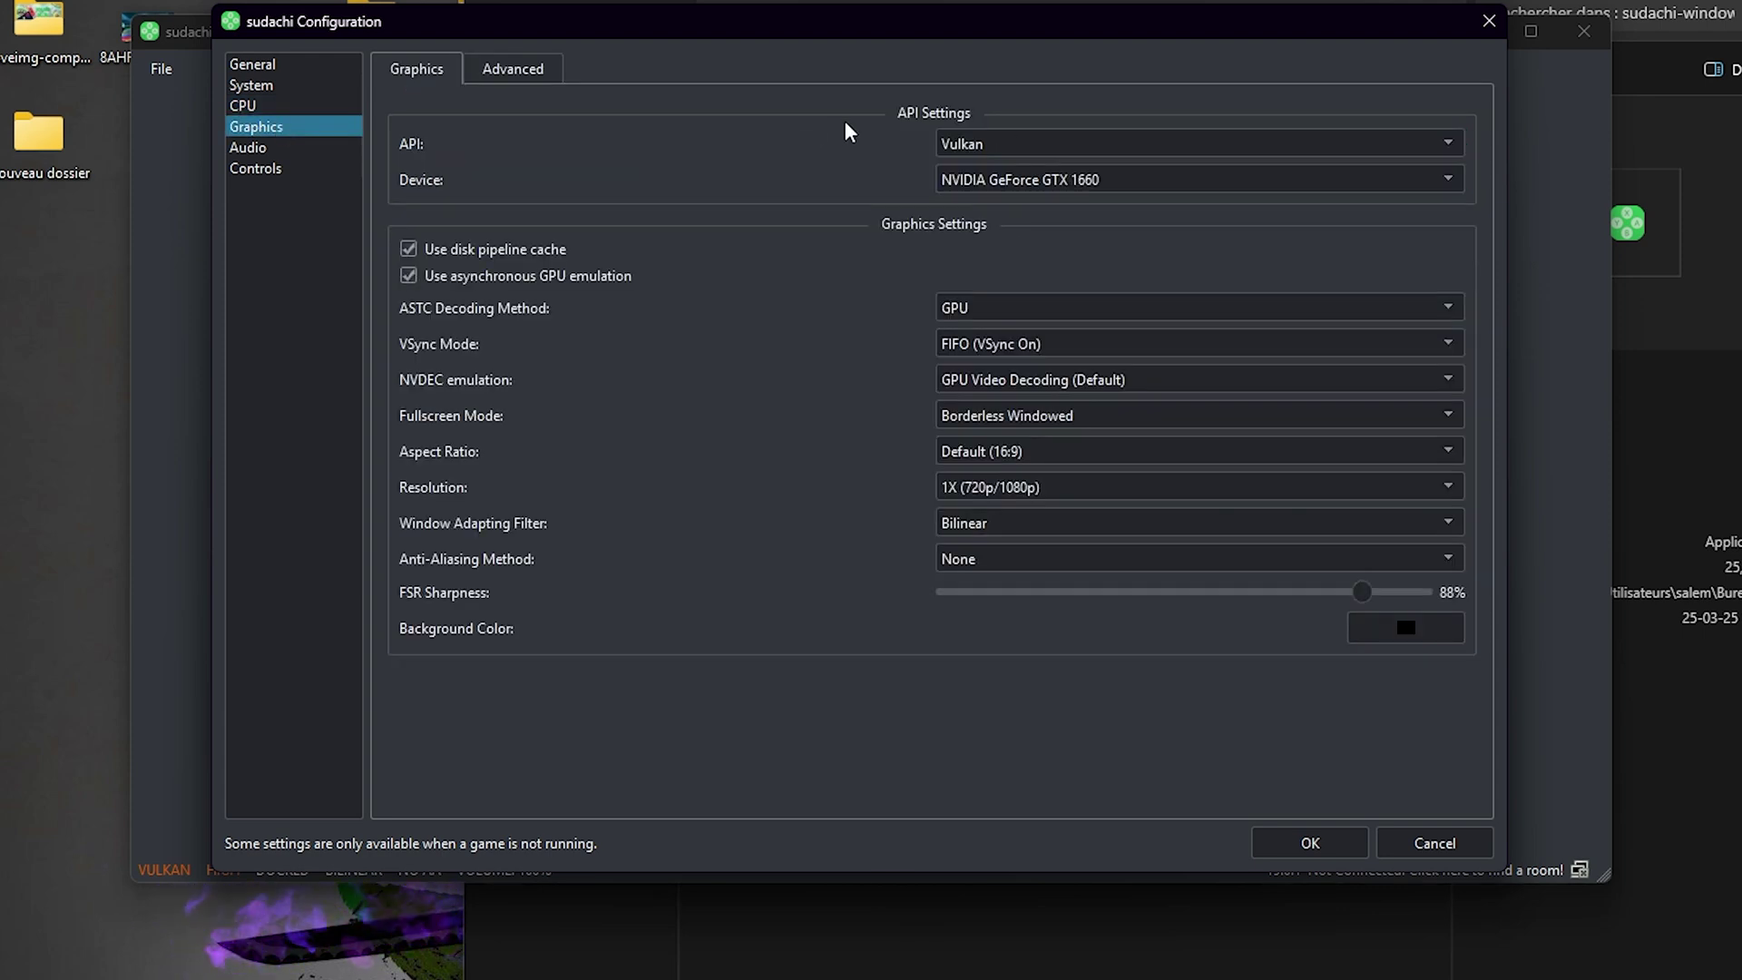
{"action": "left_click", "coordinate": [948, 143]}
{"action": "left_click", "coordinate": [964, 188]}
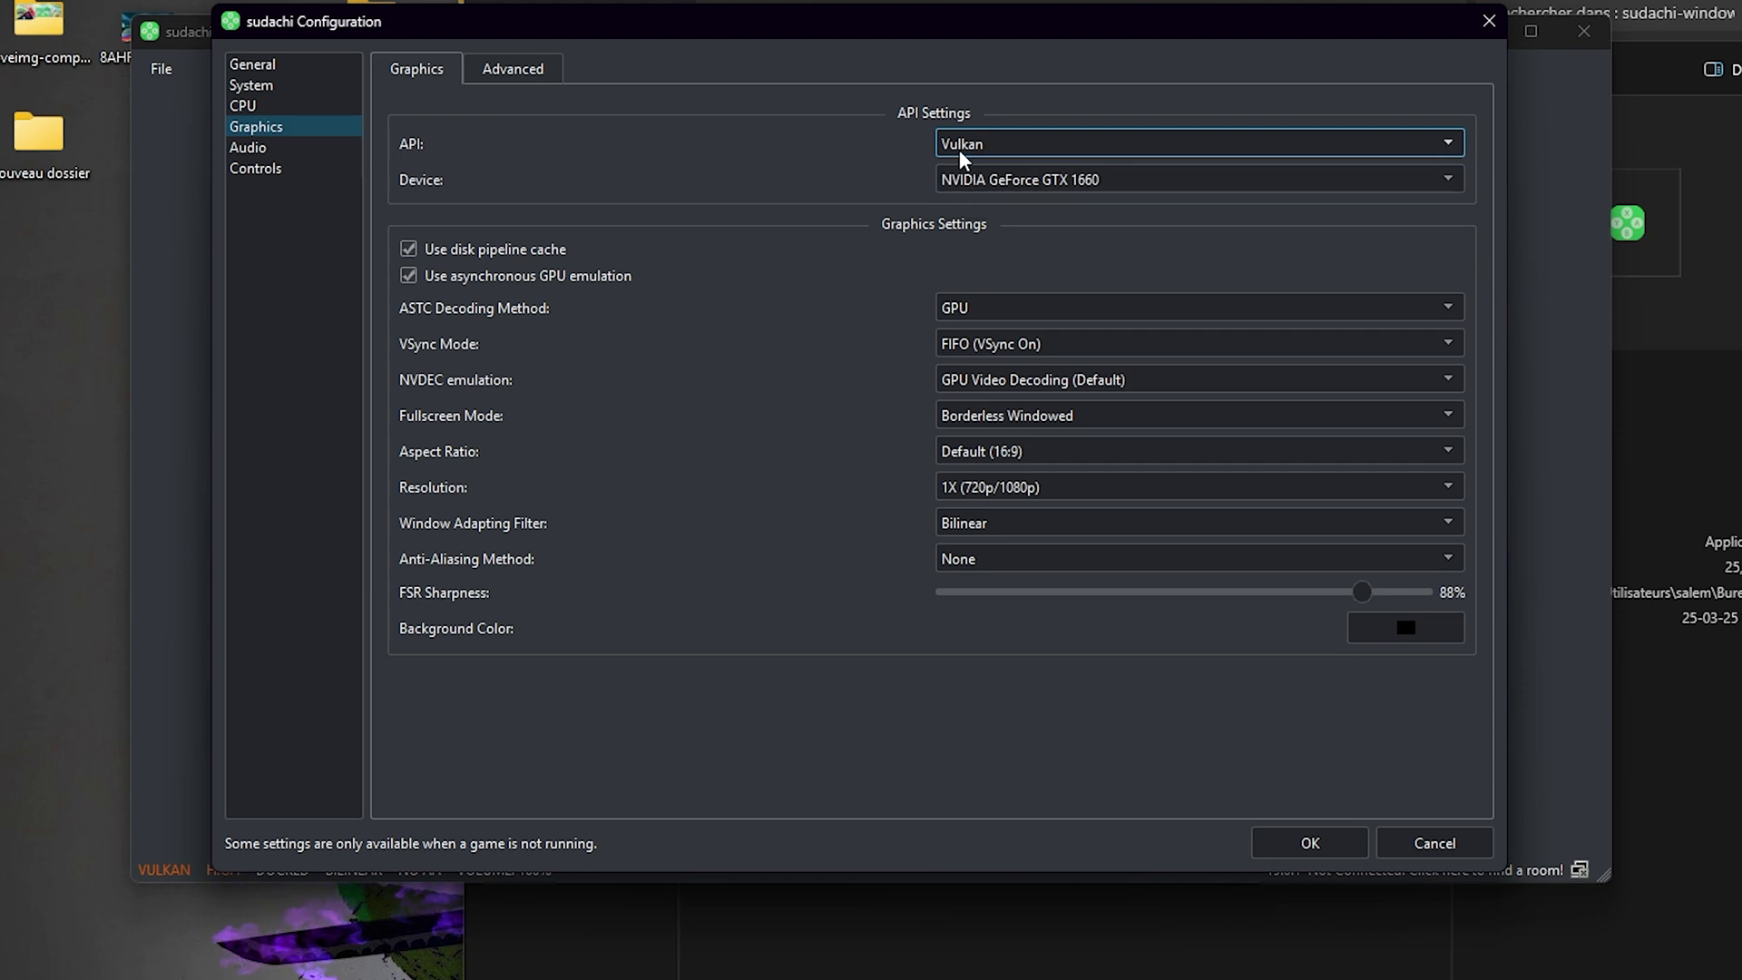
{"action": "left_click", "coordinate": [978, 166]}
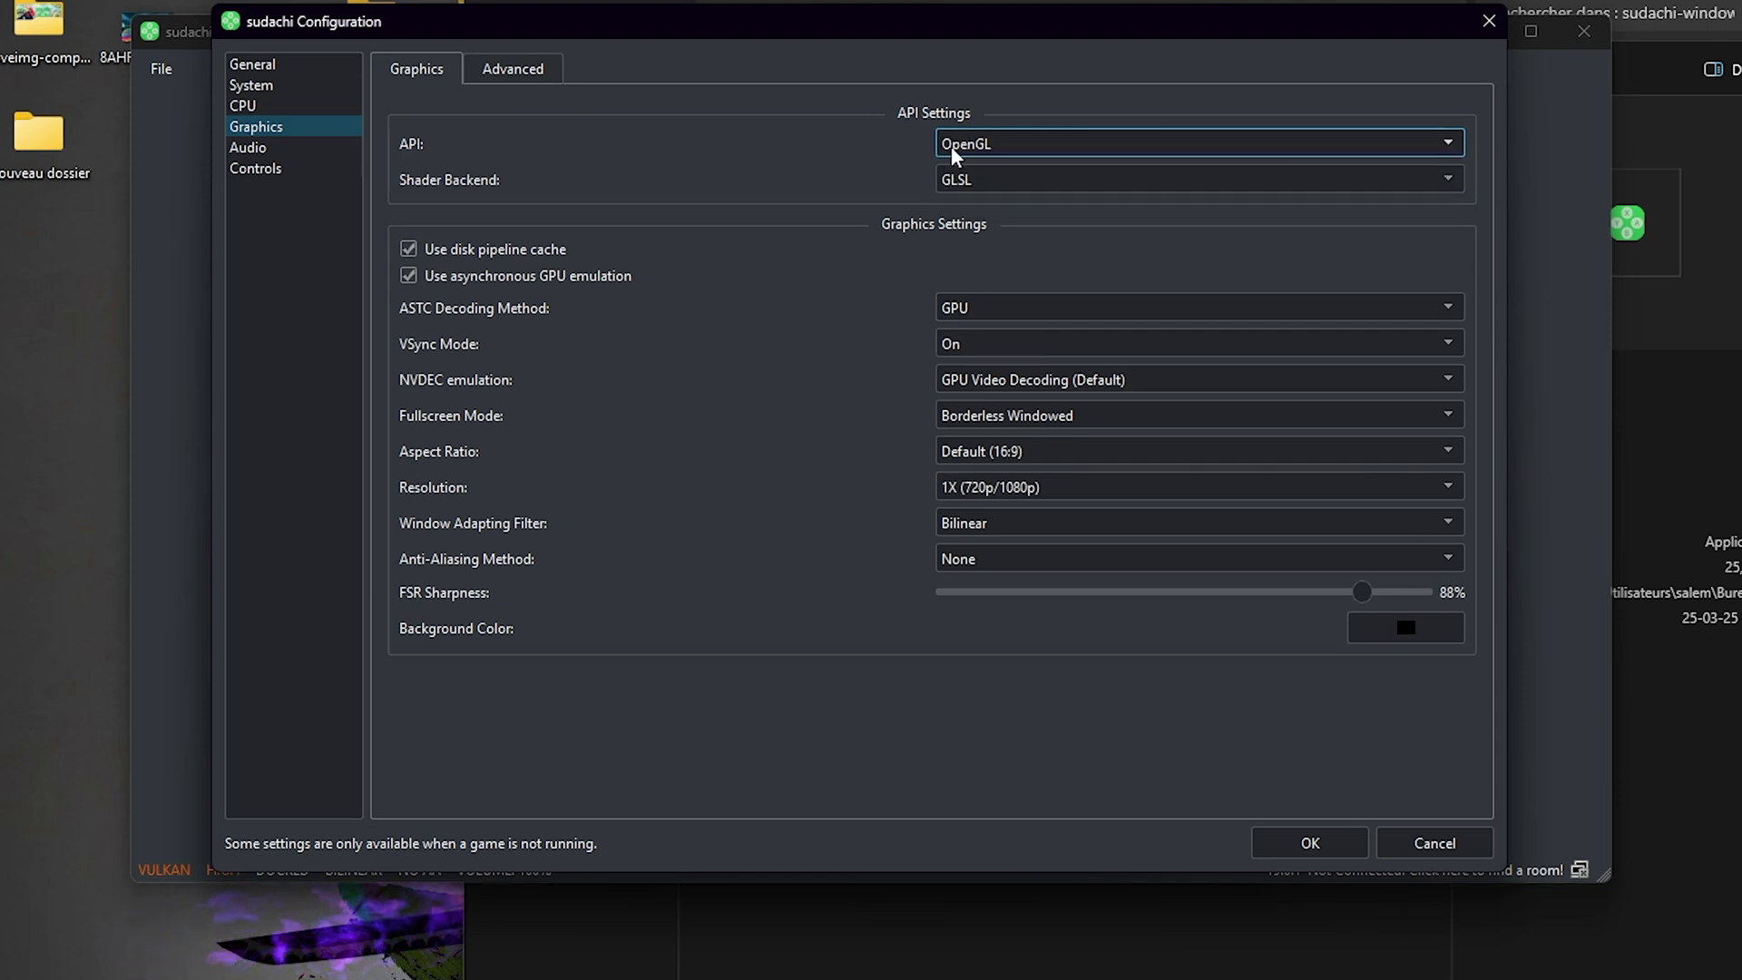
{"action": "left_click", "coordinate": [955, 150]}
{"action": "left_click", "coordinate": [965, 187]}
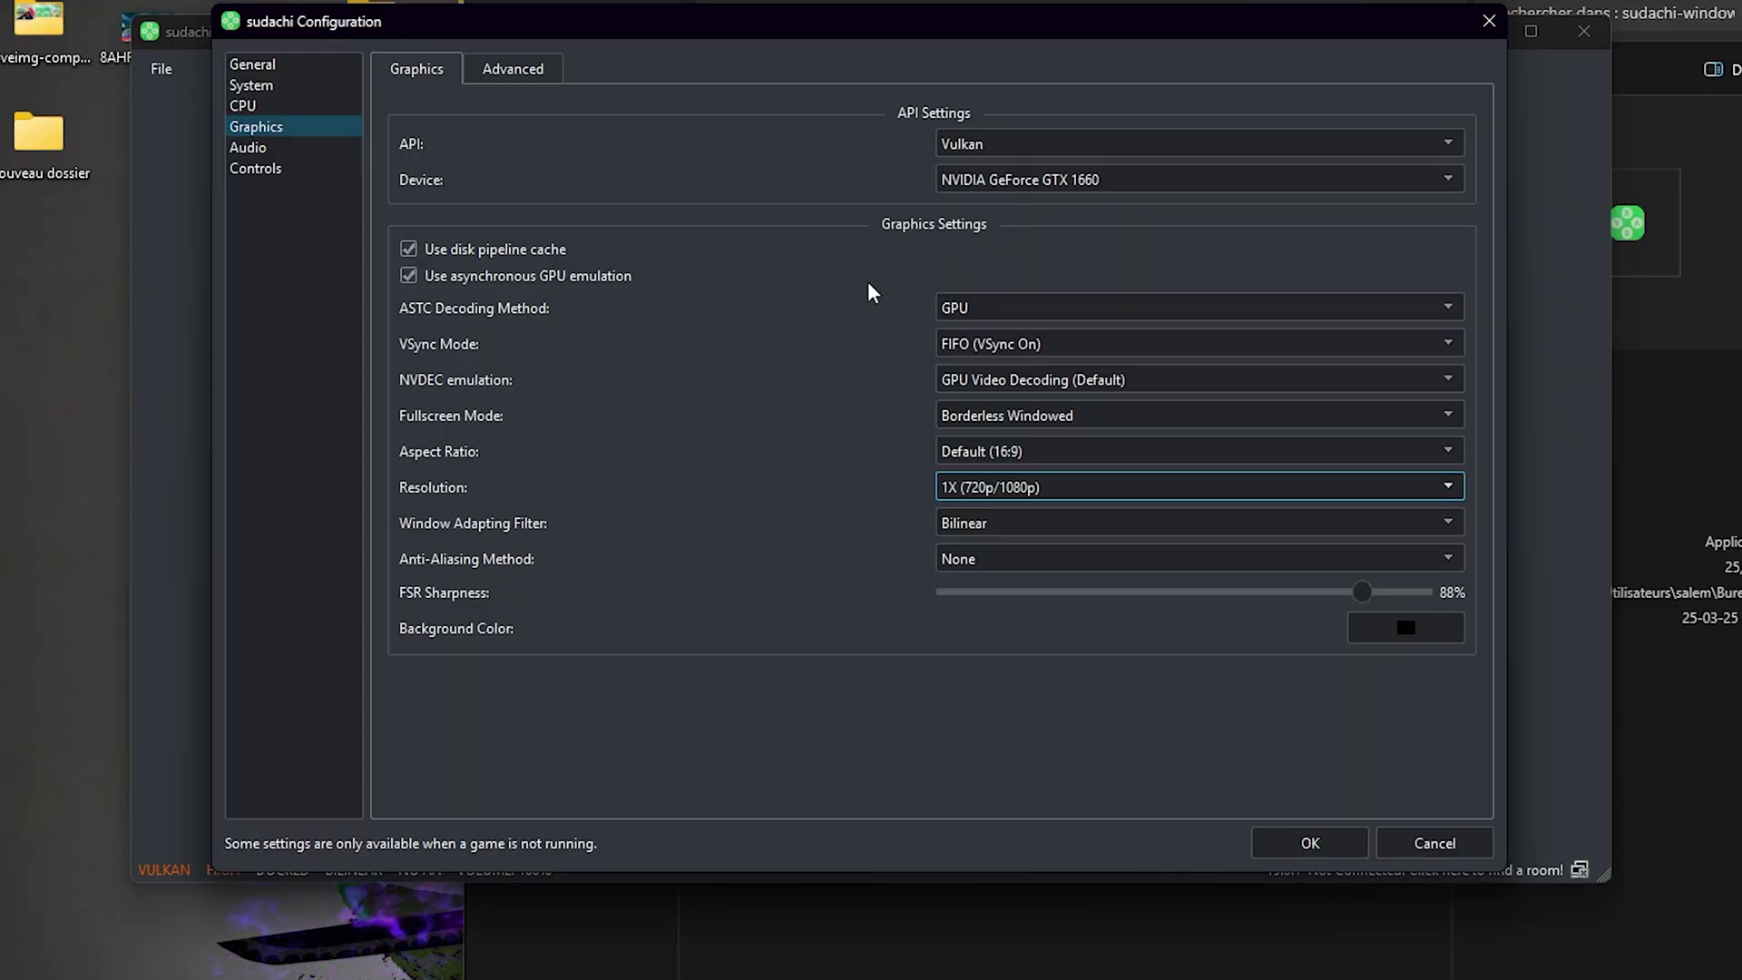
Keep the resolution at 1X (720p/1080p) and set the anti-aliasing method to SMAA.
{"action": "left_click", "coordinate": [1002, 493]}
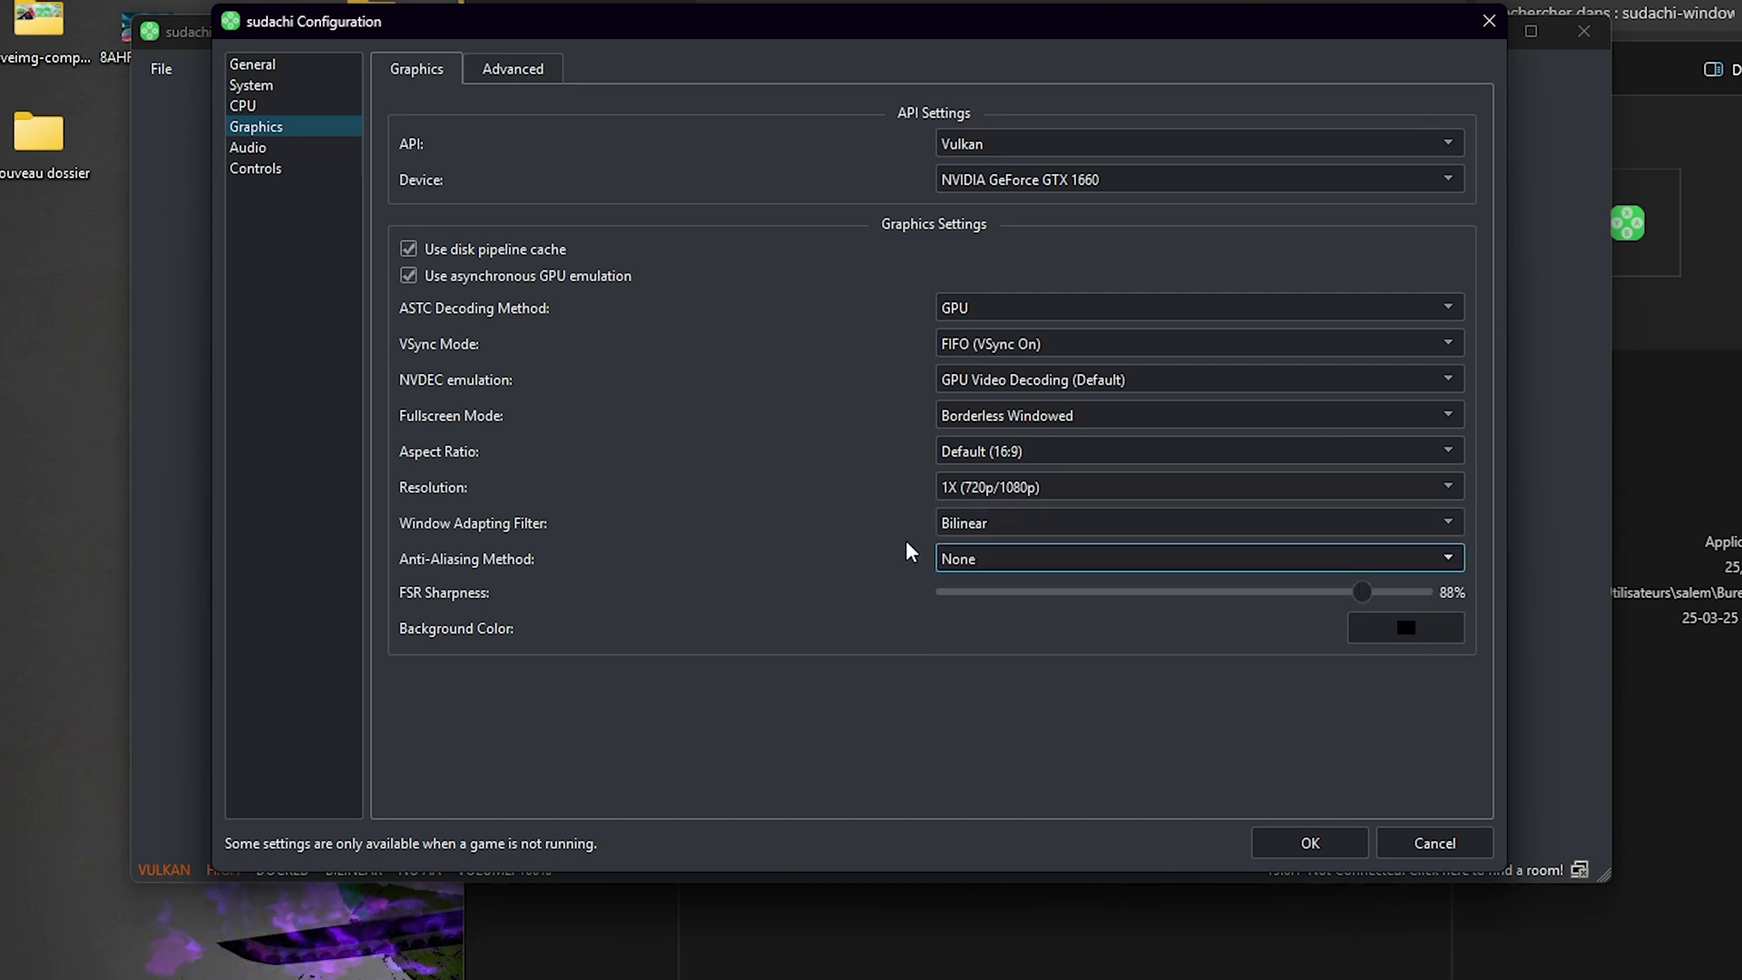
{"action": "left_click", "coordinate": [966, 557]}
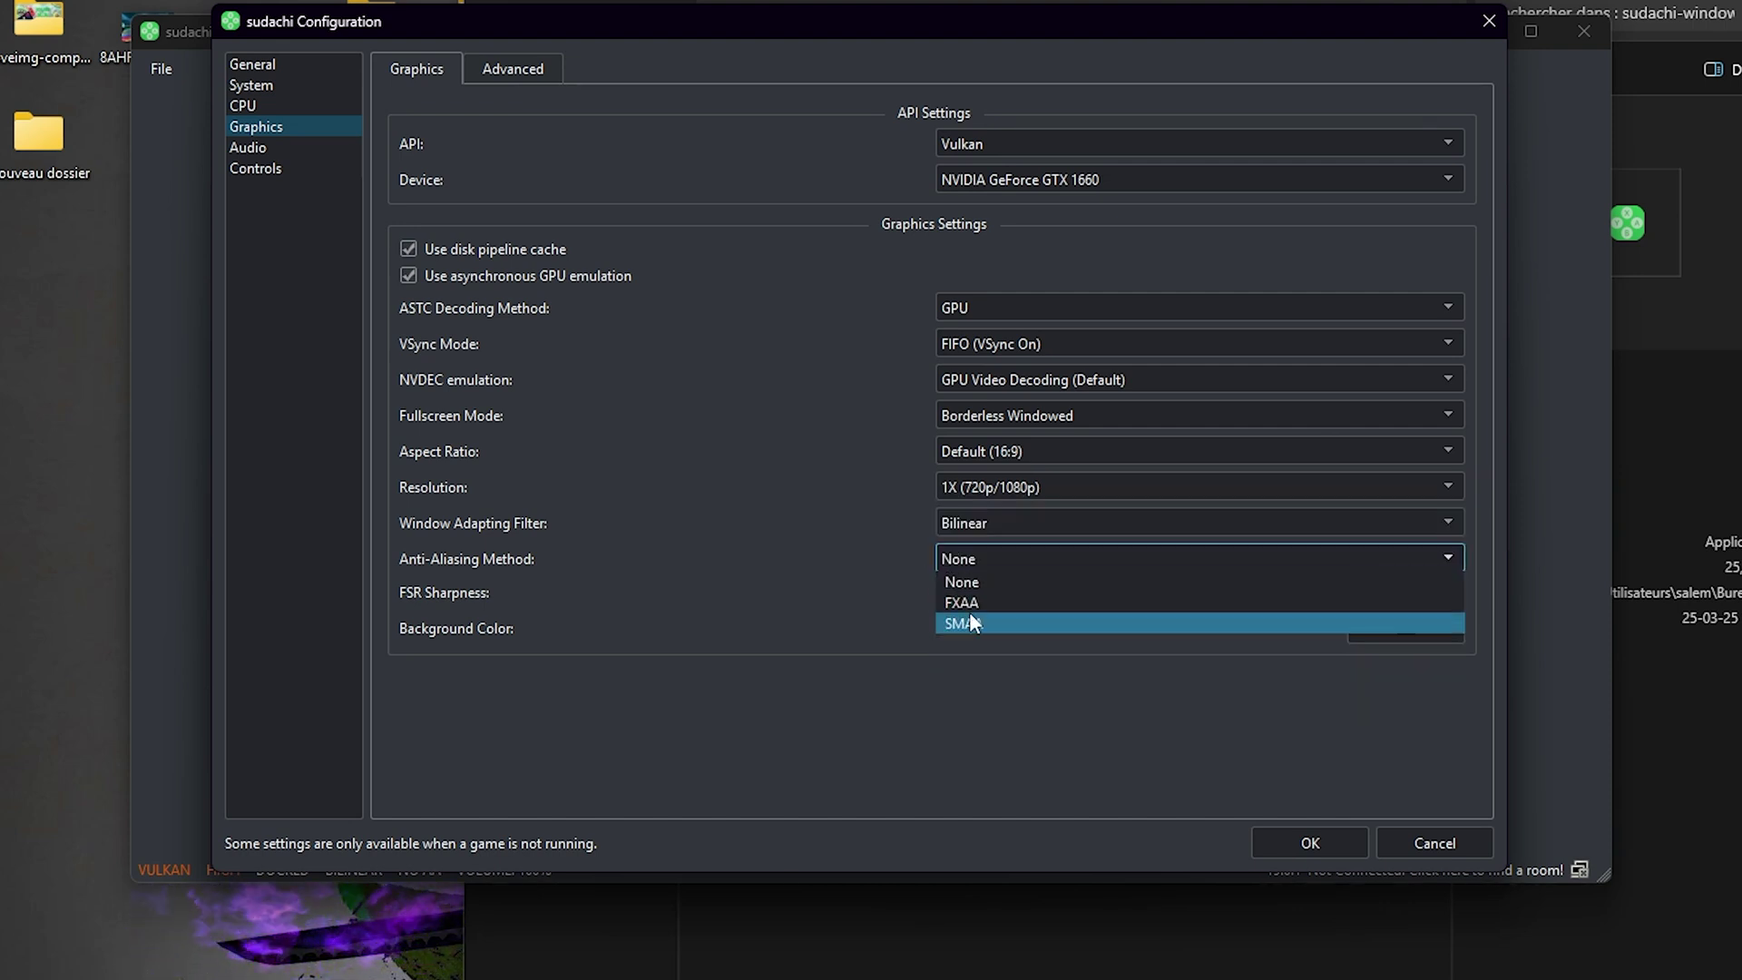
{"action": "left_click", "coordinate": [986, 635]}
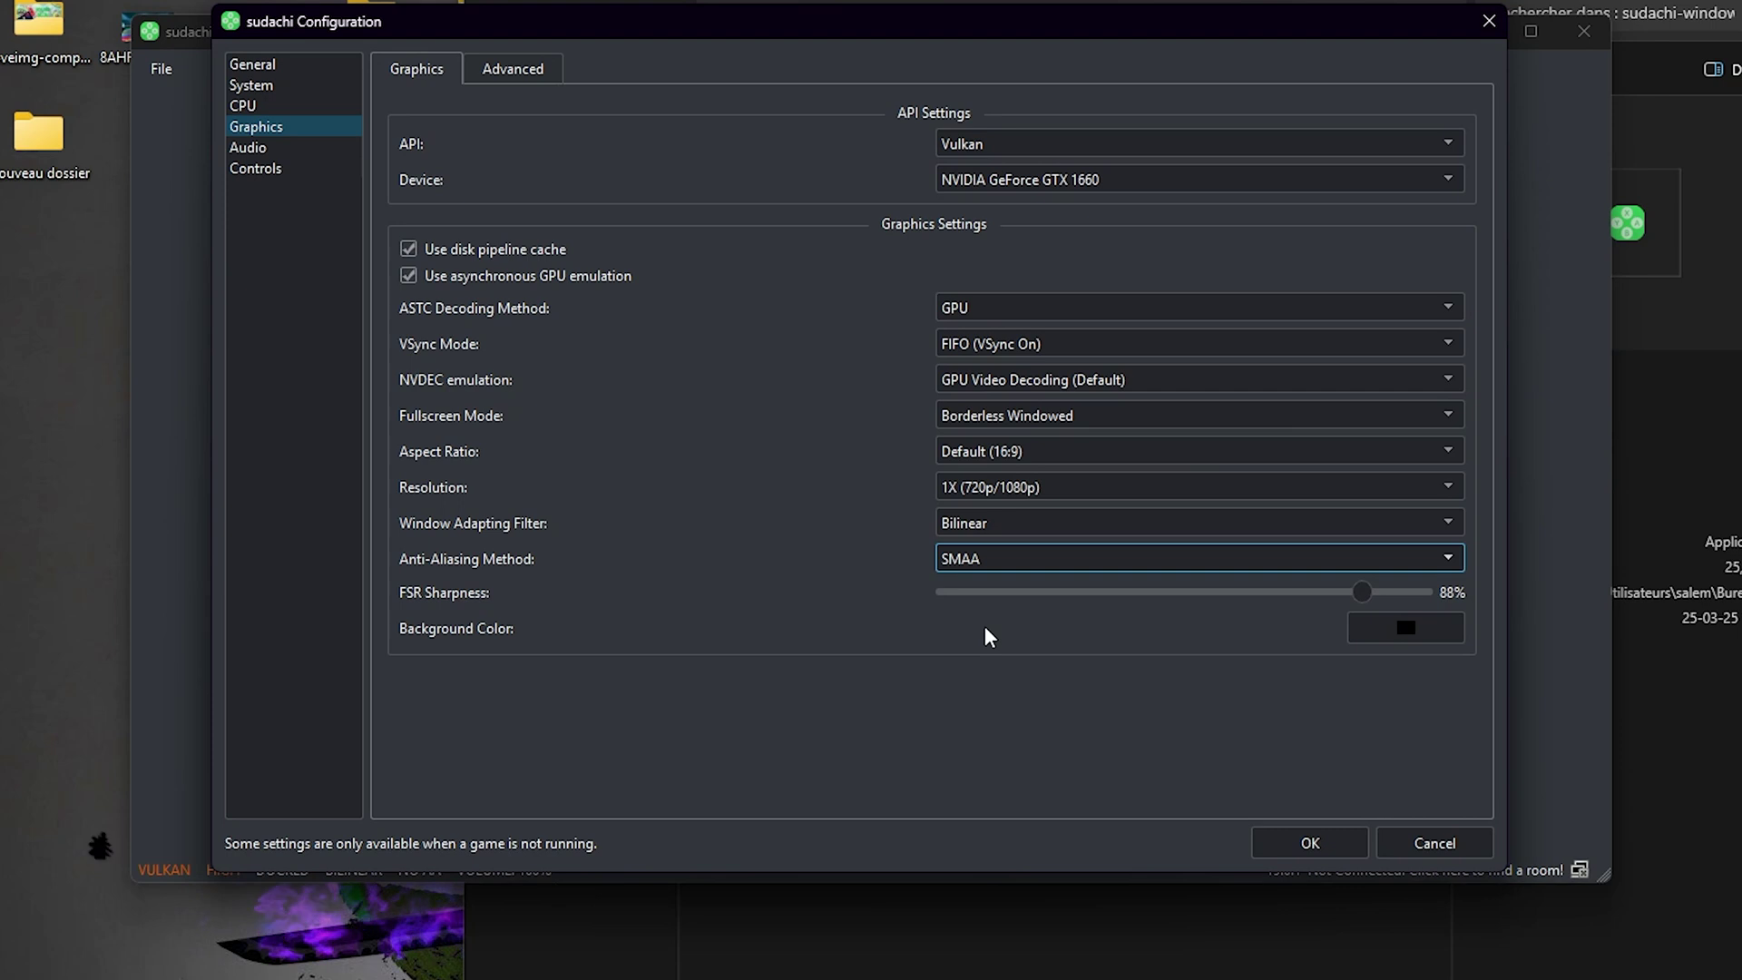
Set the accuracy level to Extreme in the advanced graphics settings.
{"action": "left_click", "coordinate": [513, 74]}
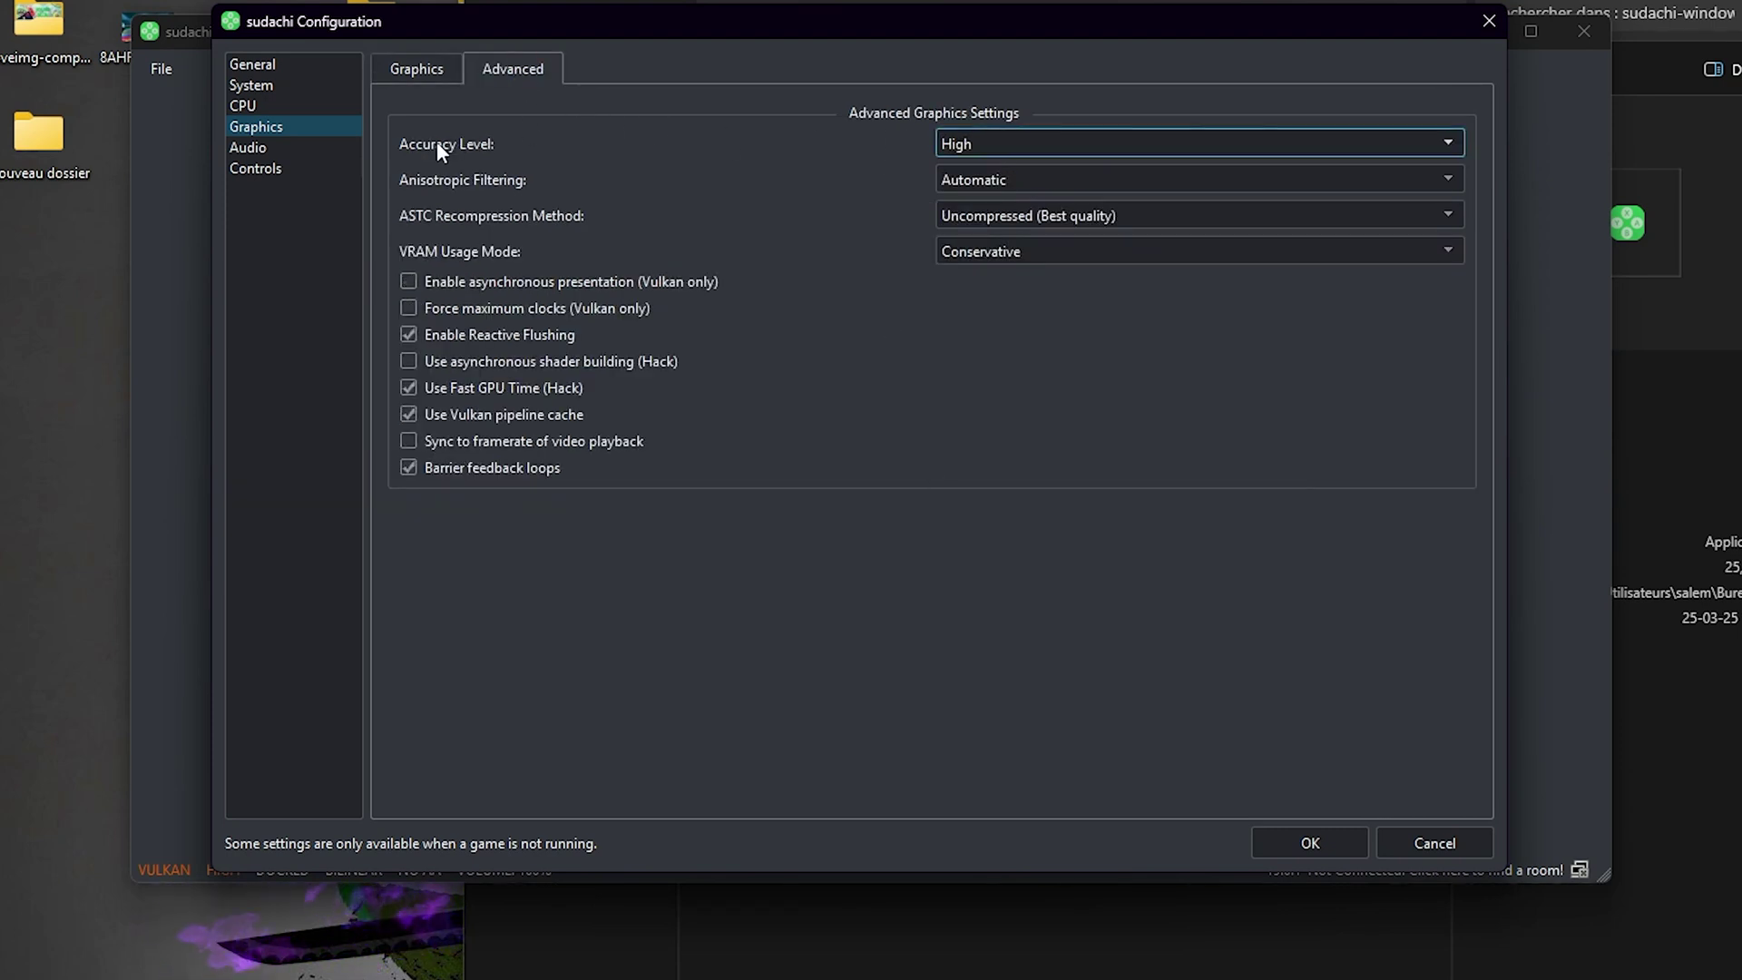
{"action": "left_click", "coordinate": [949, 138]}
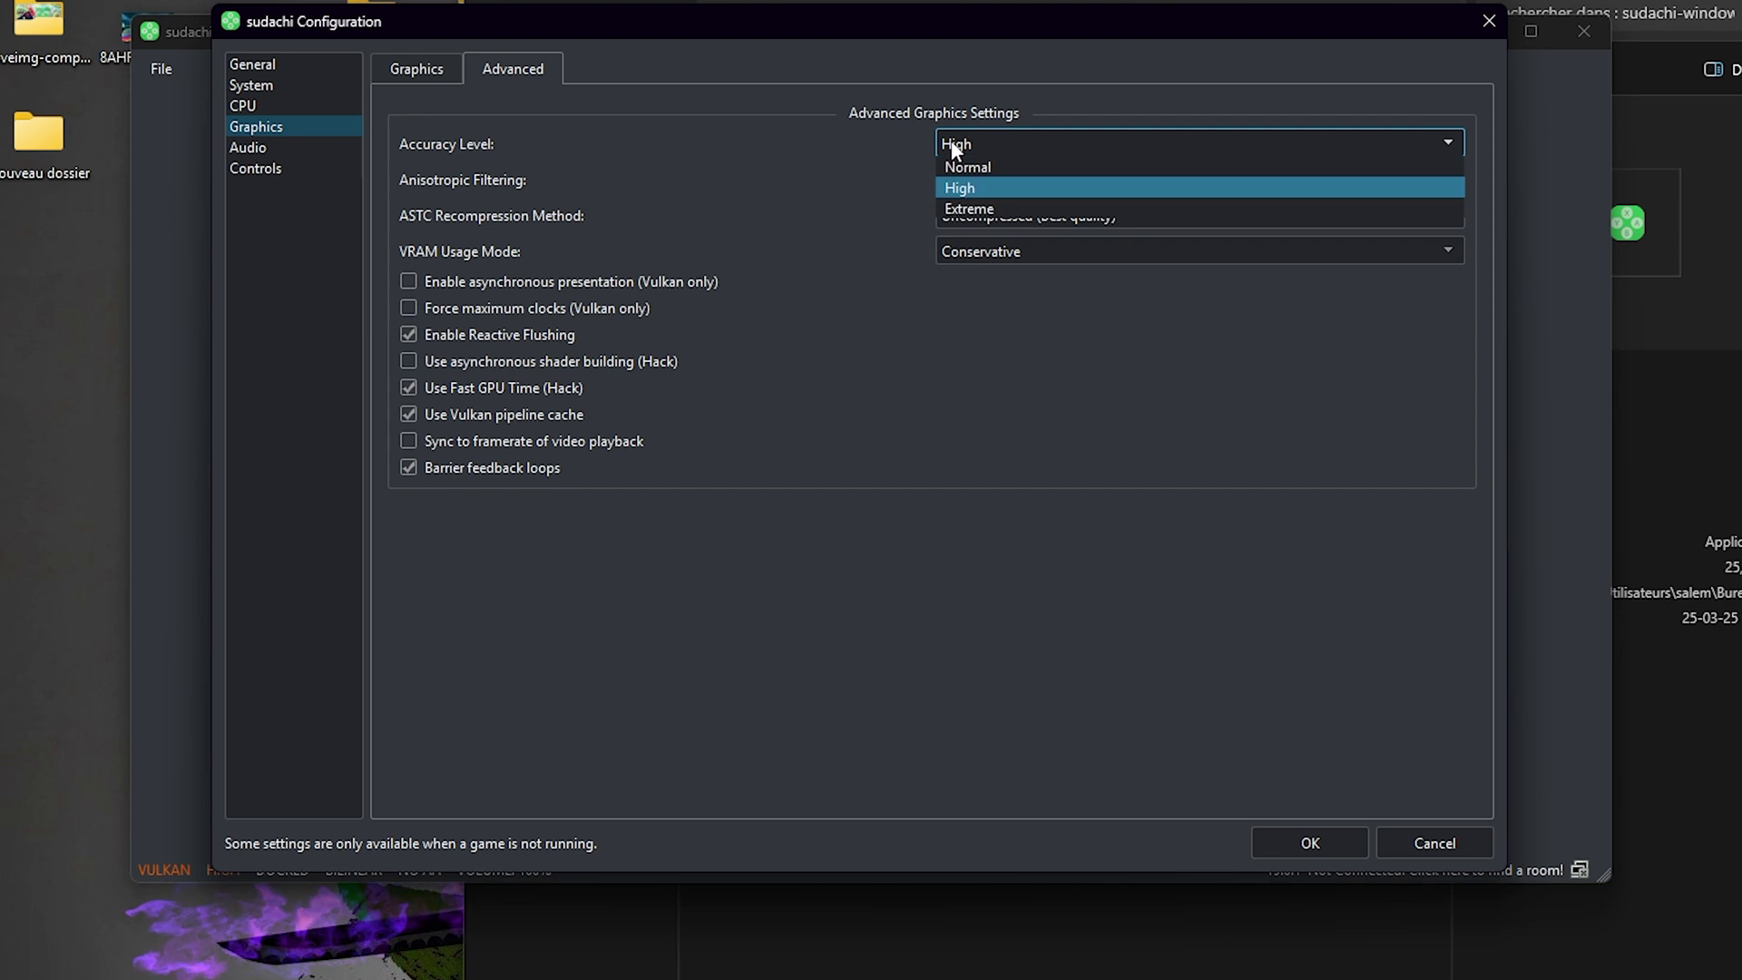
{"action": "left_click", "coordinate": [972, 204]}
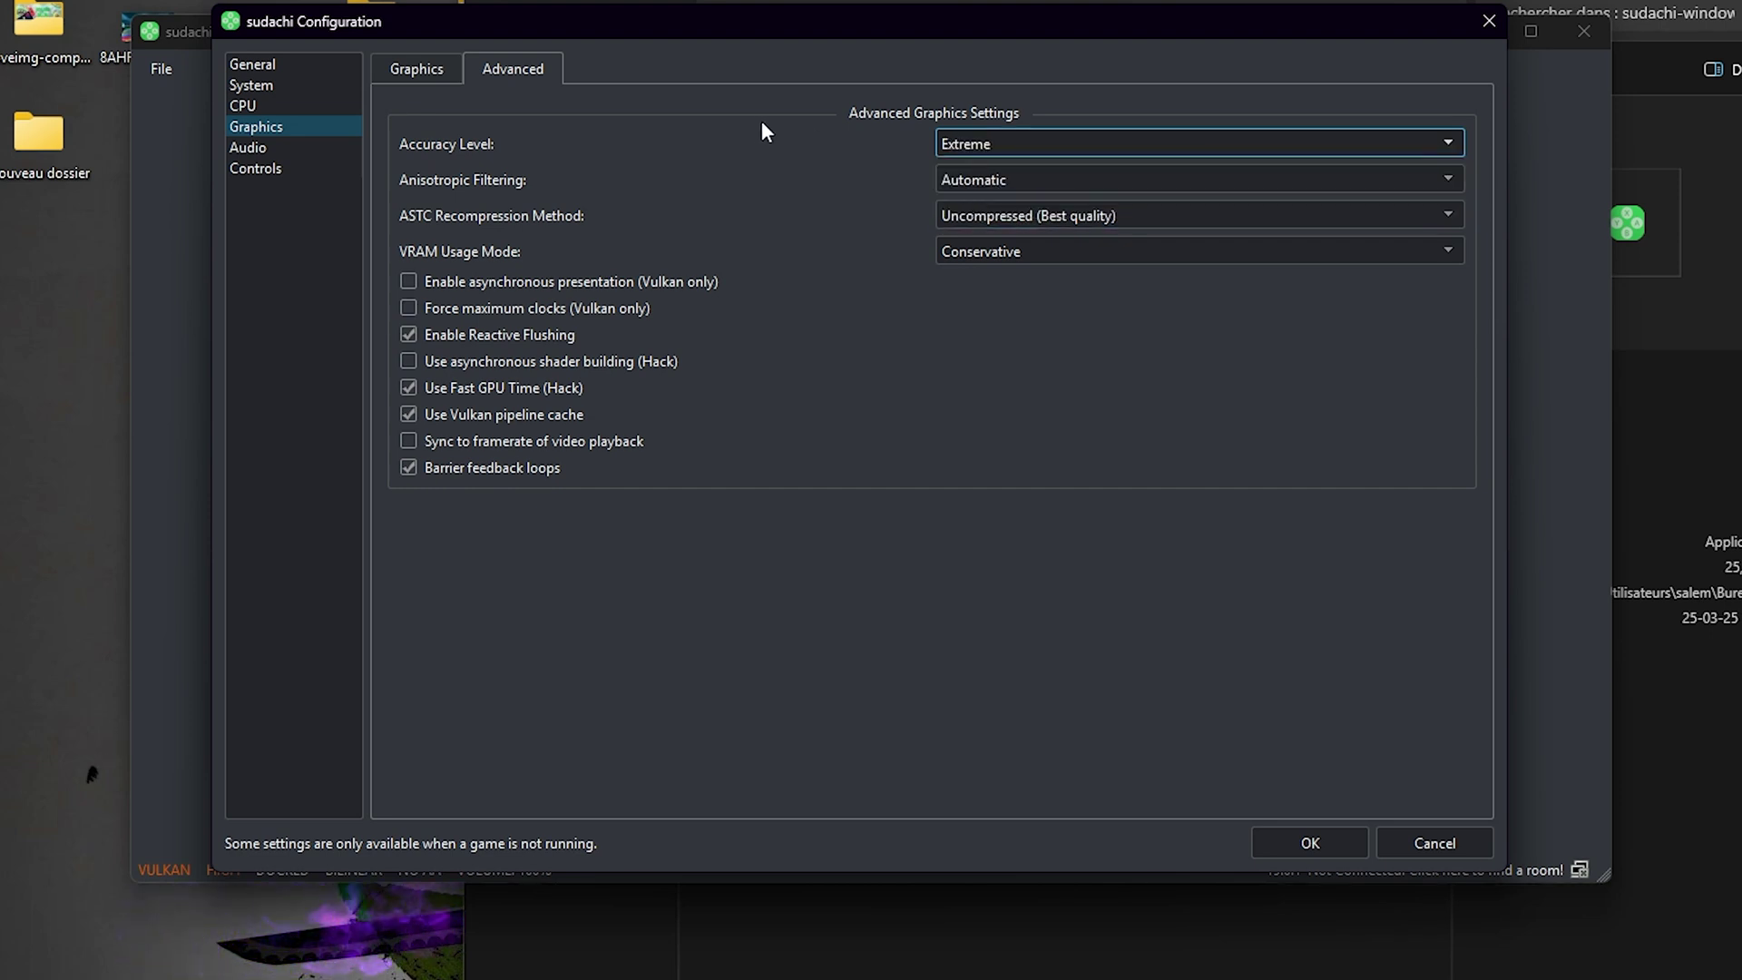
Review the anisotropic filtering and ASTC recompression options, keeping Automatic and Uncompressed (Best quality).
{"action": "left_click", "coordinate": [954, 187]}
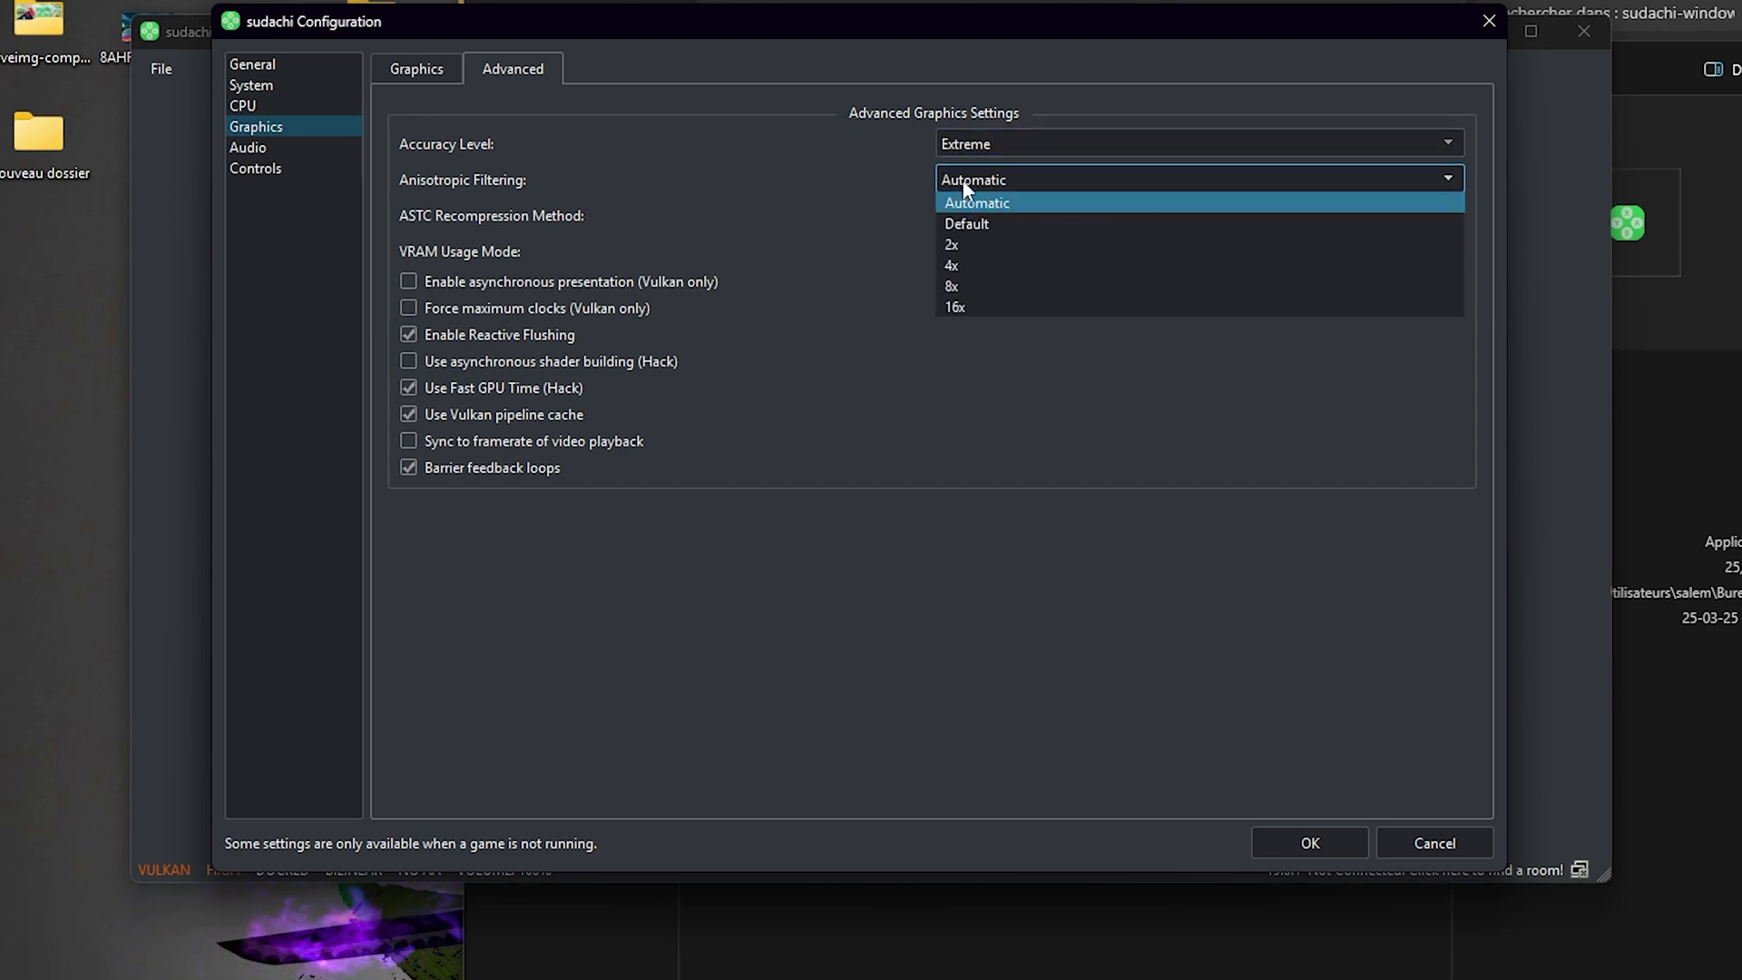
{"action": "left_click", "coordinate": [967, 189]}
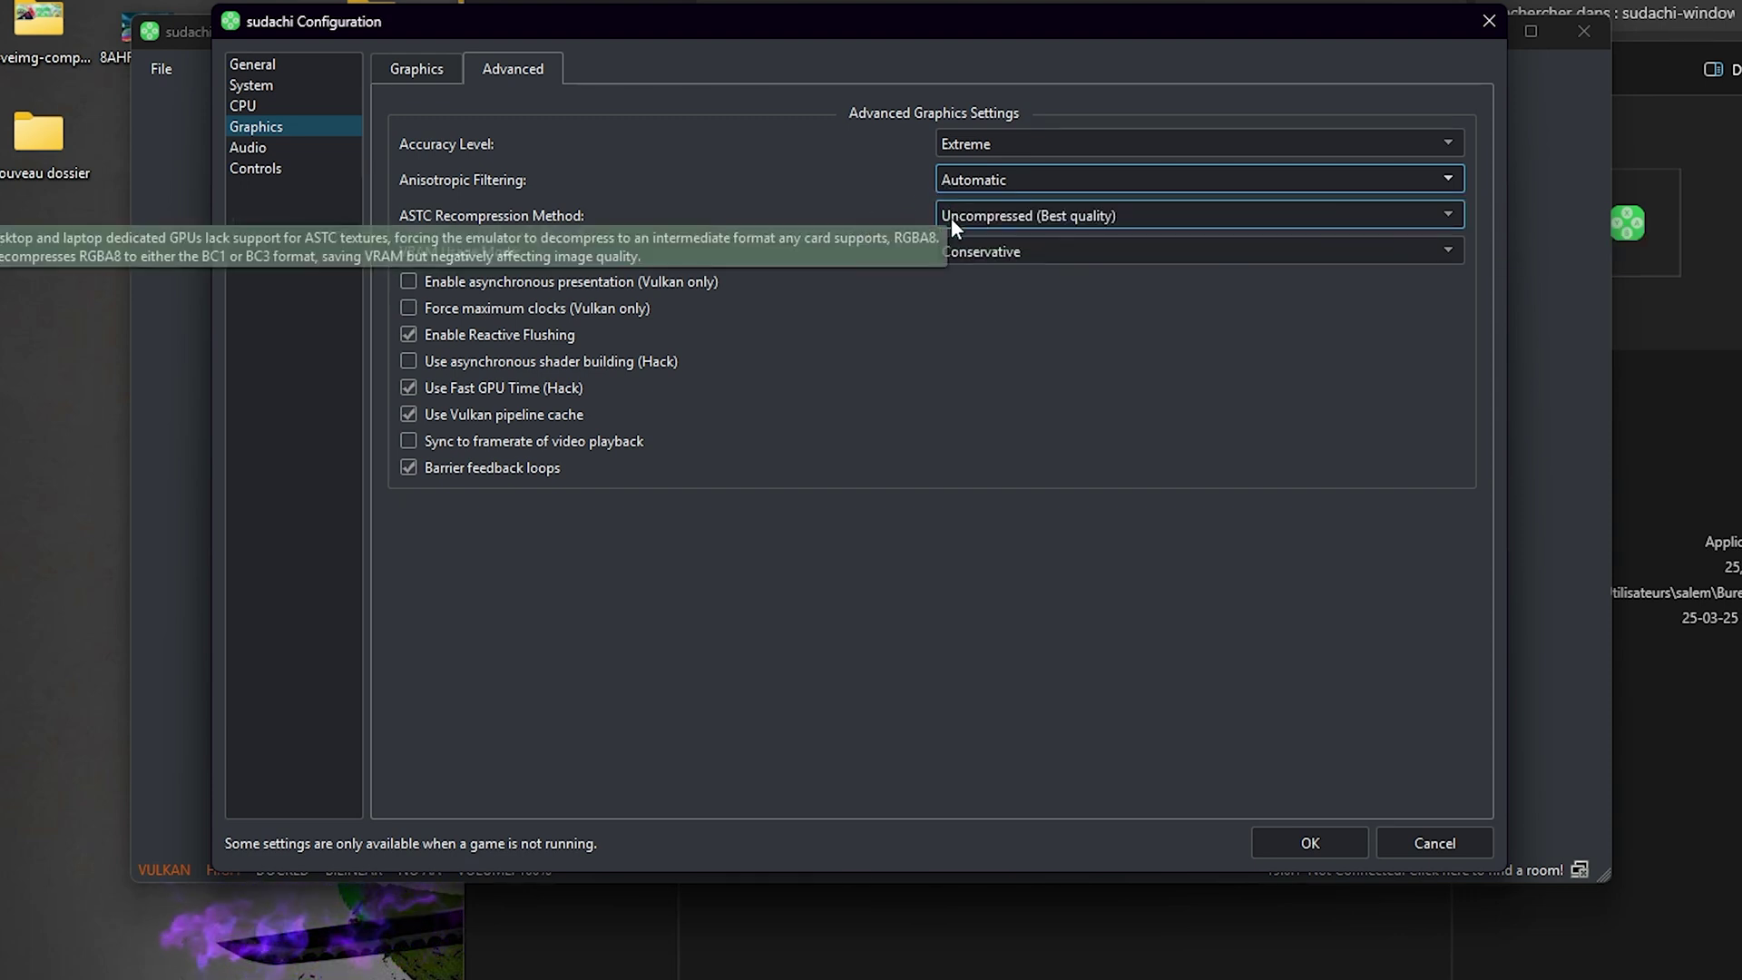
{"action": "left_click", "coordinate": [951, 218]}
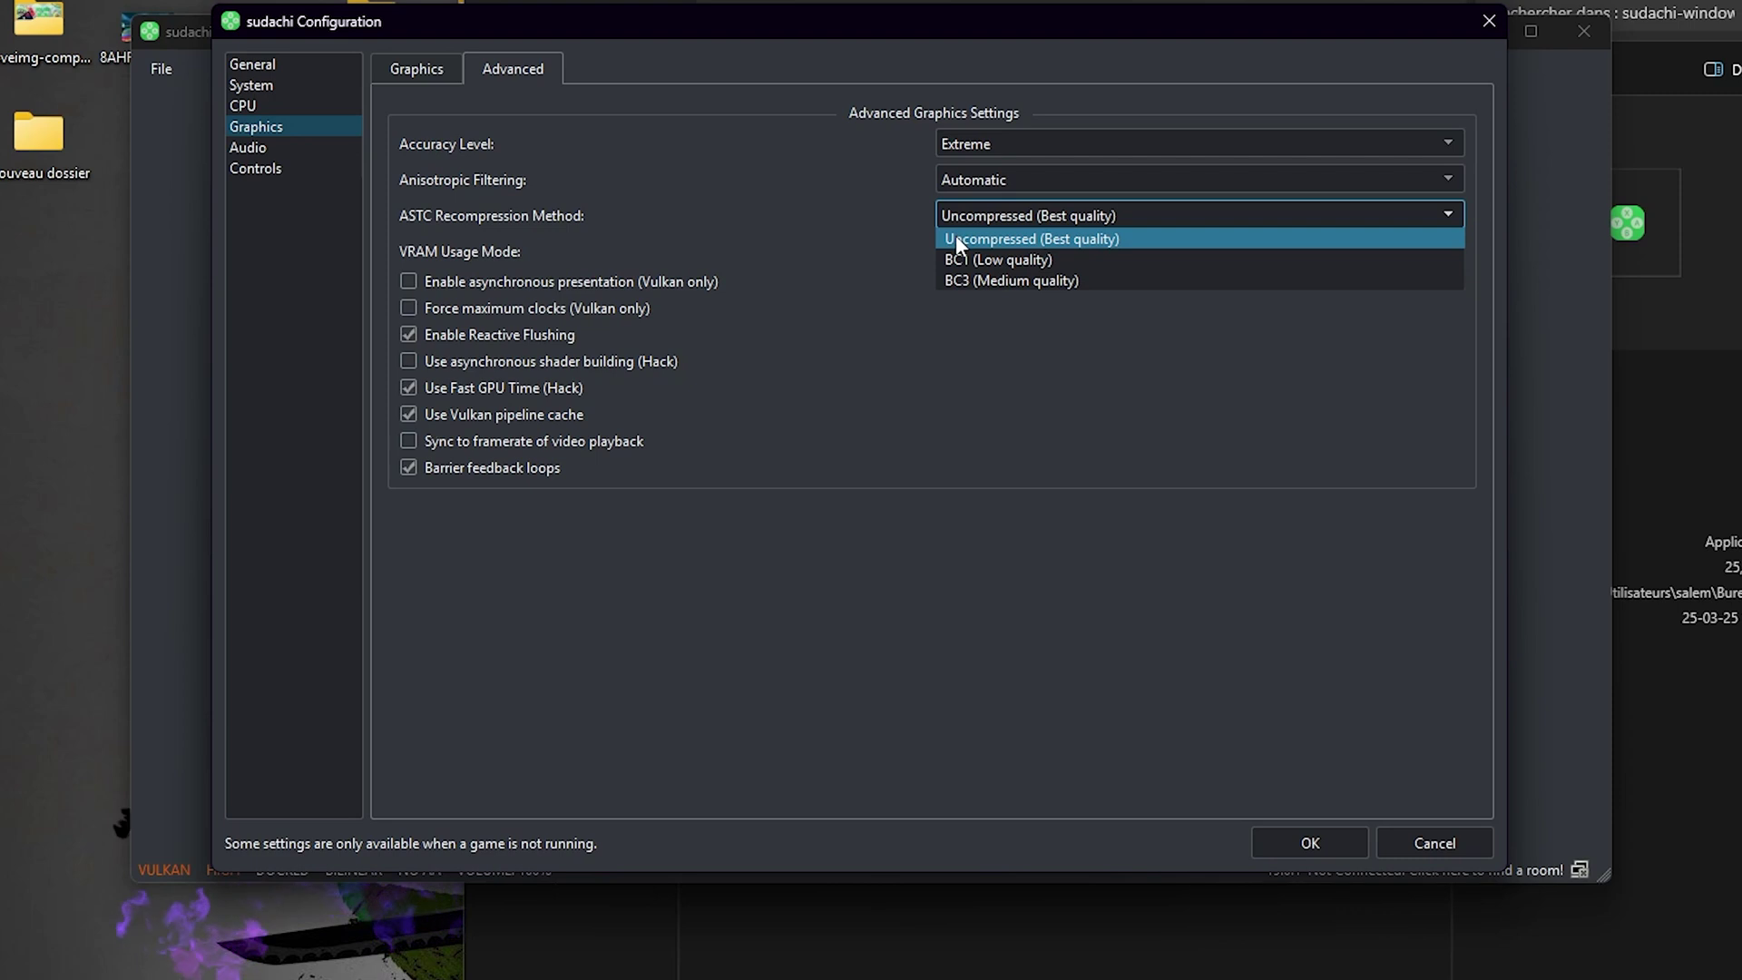
{"action": "left_click", "coordinate": [955, 241]}
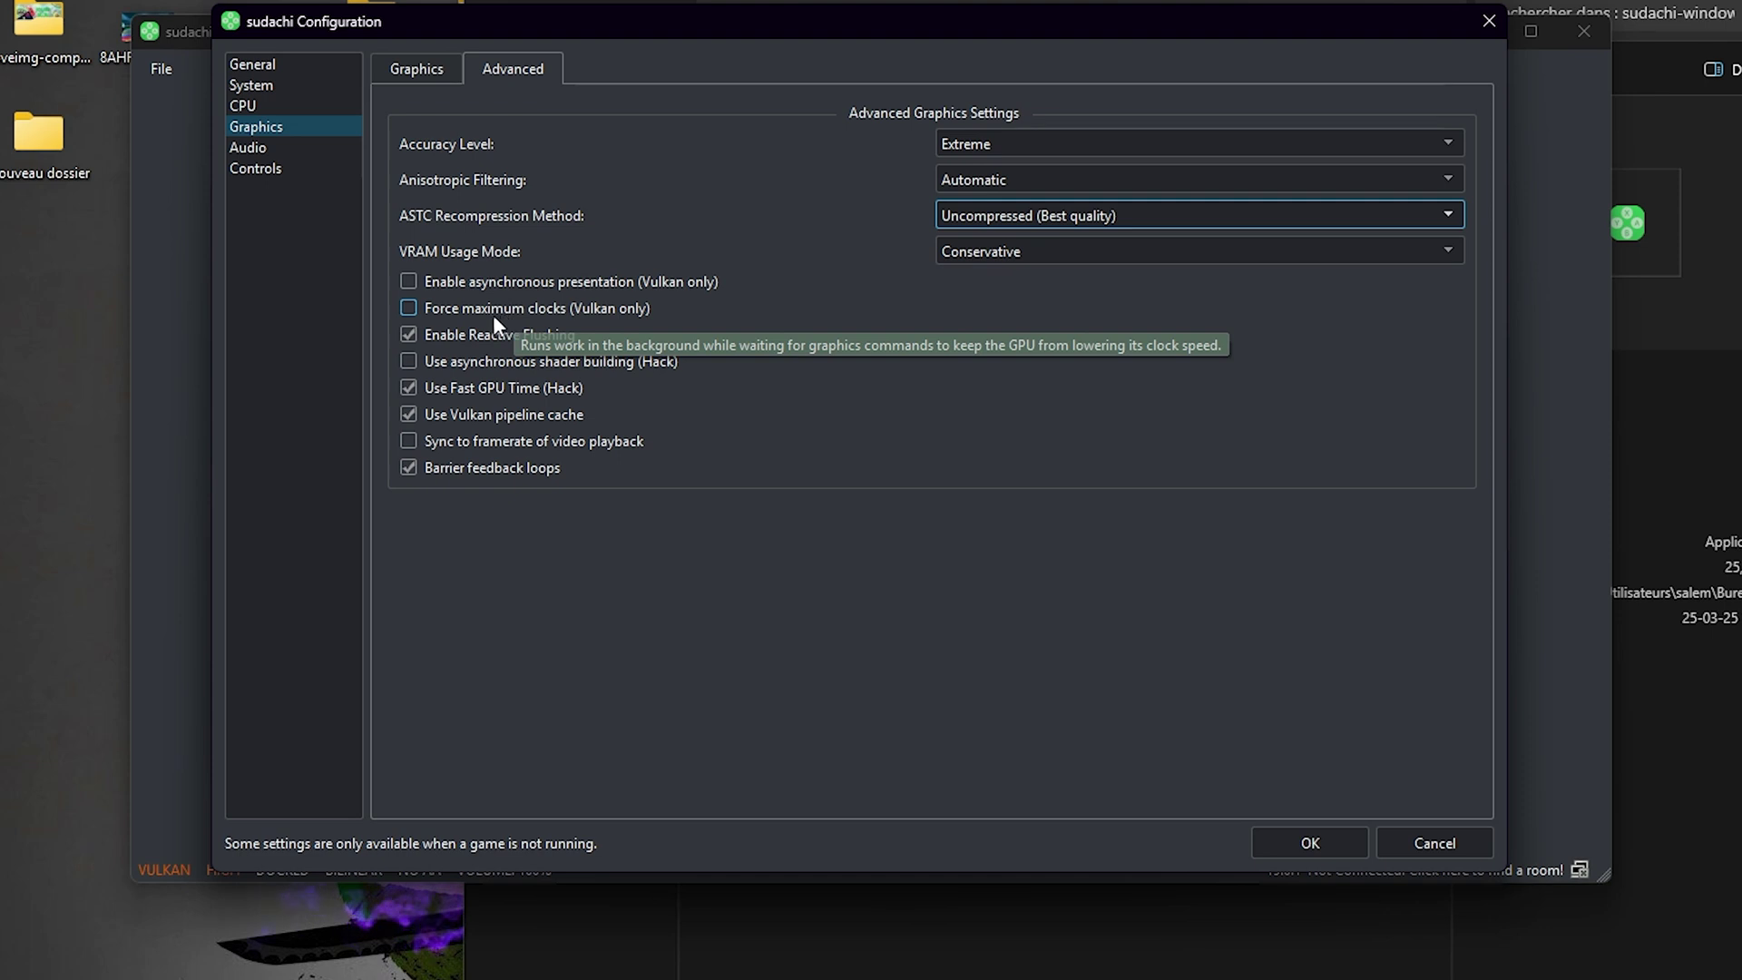
Enable asynchronous presentation and forced maximum clocks for Vulkan, and apply the emulator configuration.
{"action": "left_click", "coordinate": [409, 282]}
{"action": "left_click", "coordinate": [408, 307]}
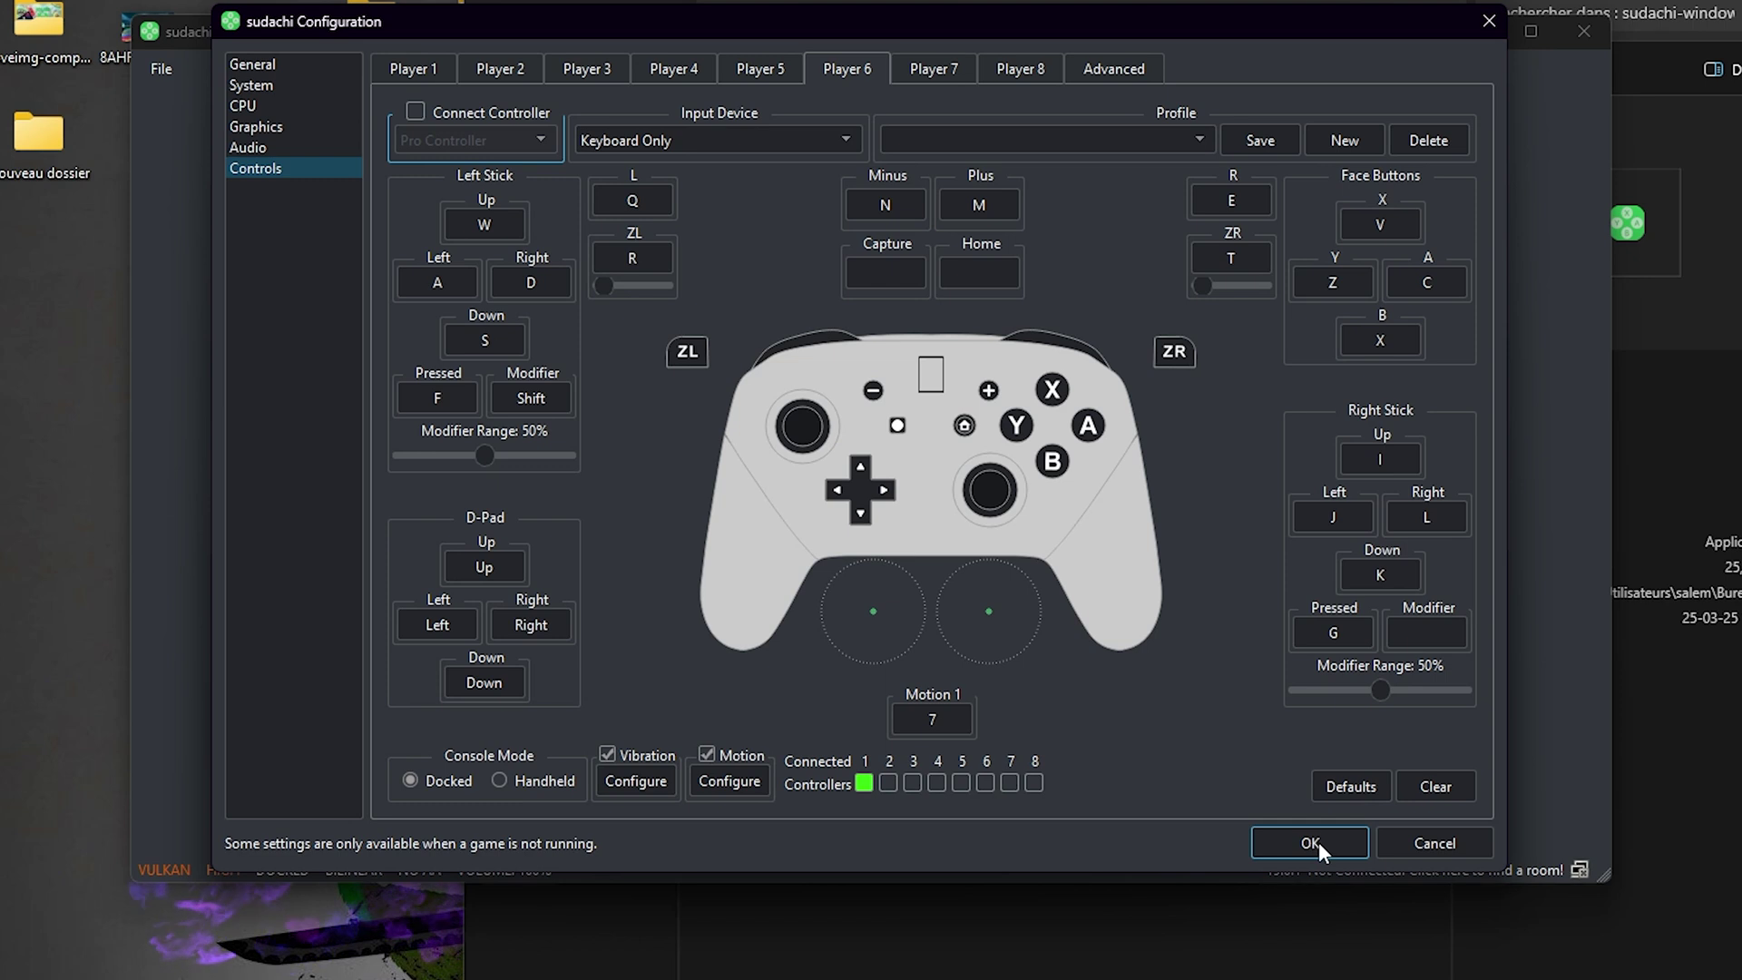
{"action": "left_click", "coordinate": [1319, 841]}
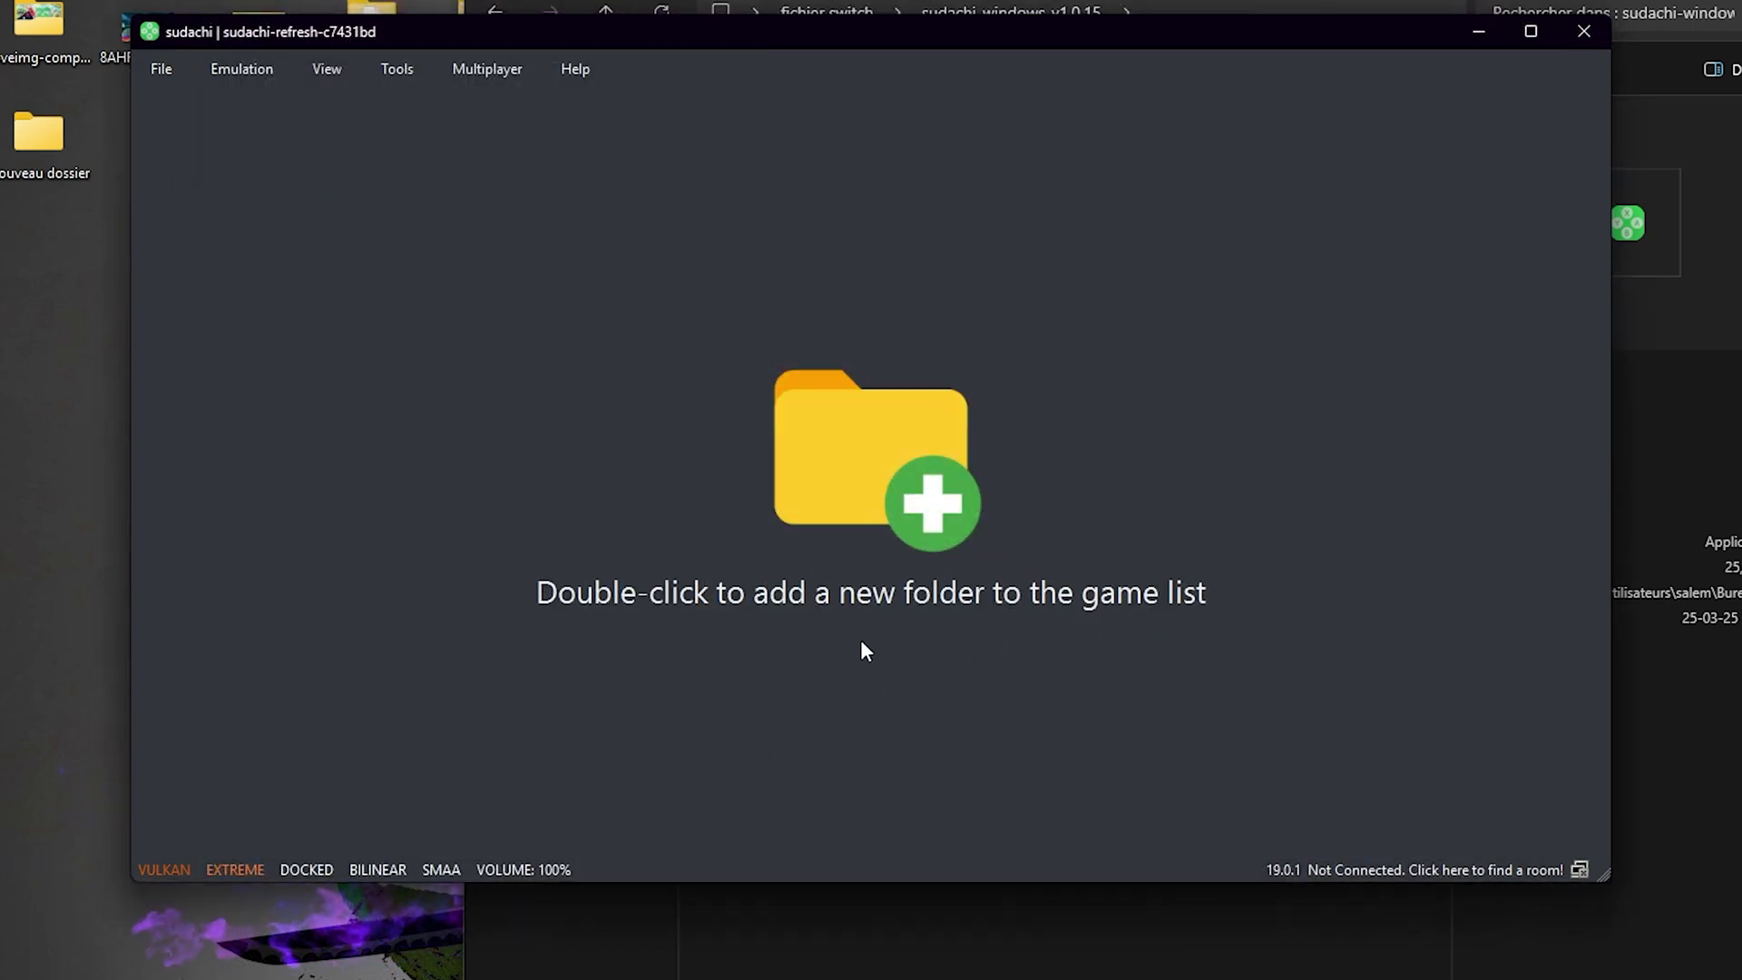
Add the nintendo folder on drive win (E:) to the game list and browse the listed games.
{"action": "double_click", "coordinate": [850, 498]}
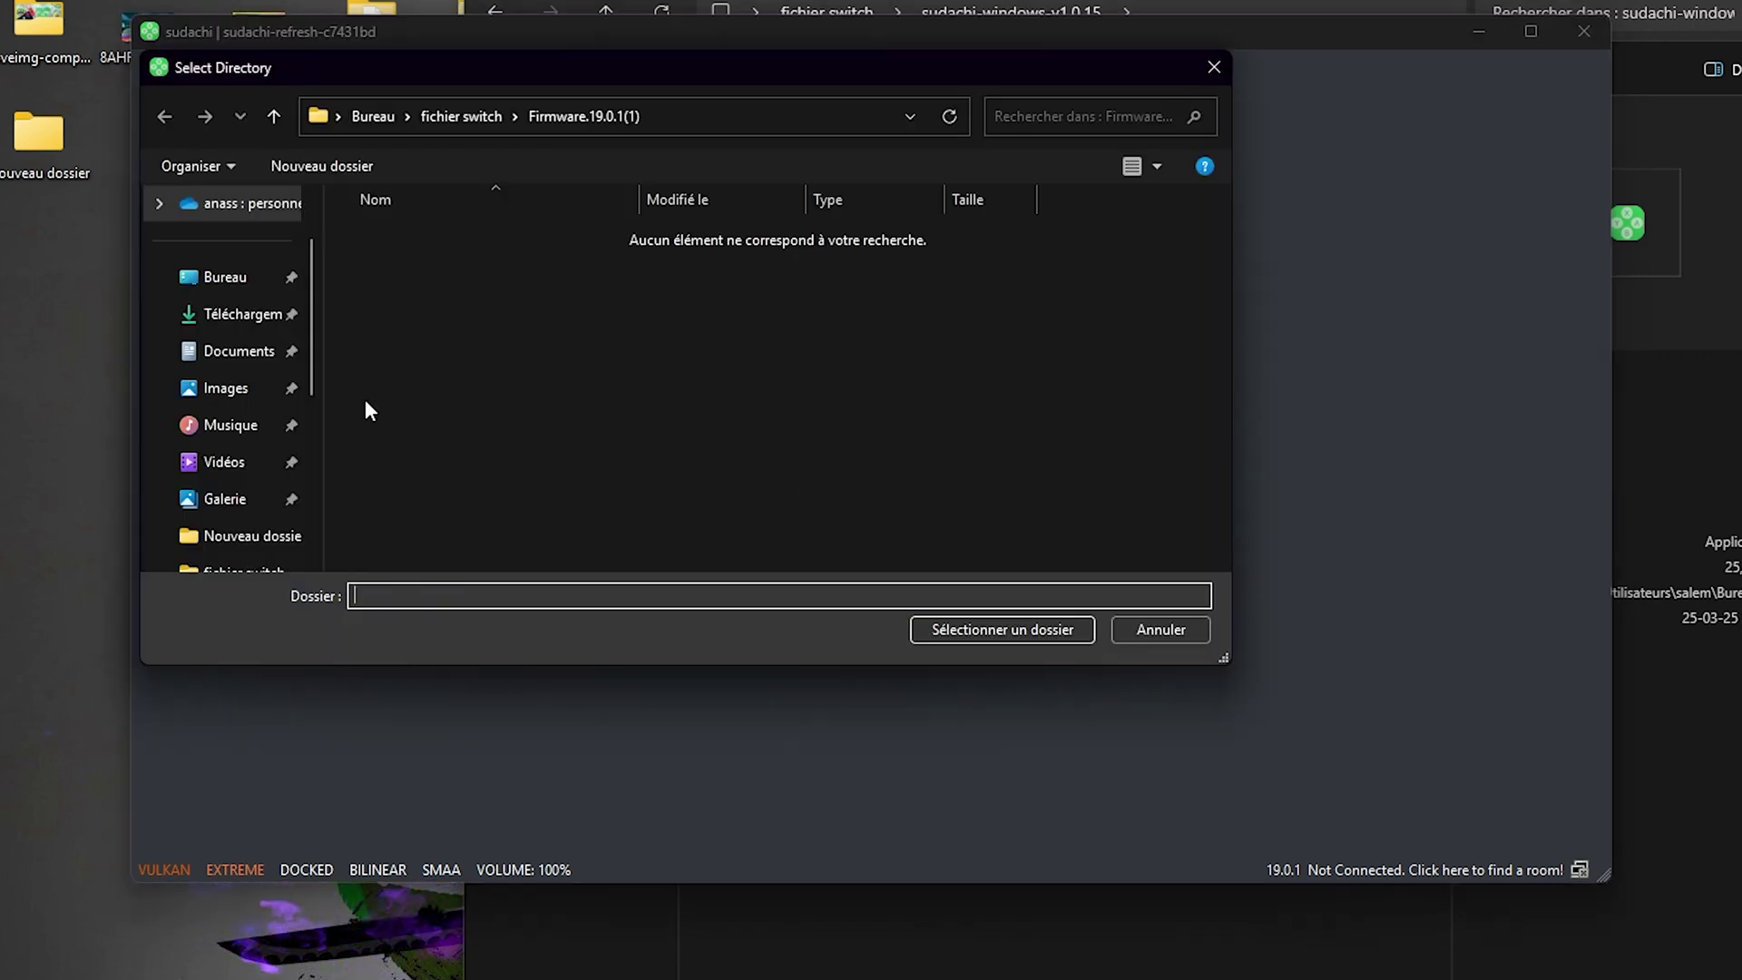
{"action": "scroll", "coordinate": [252, 413], "scroll_direction": "down", "scroll_amount": 1}
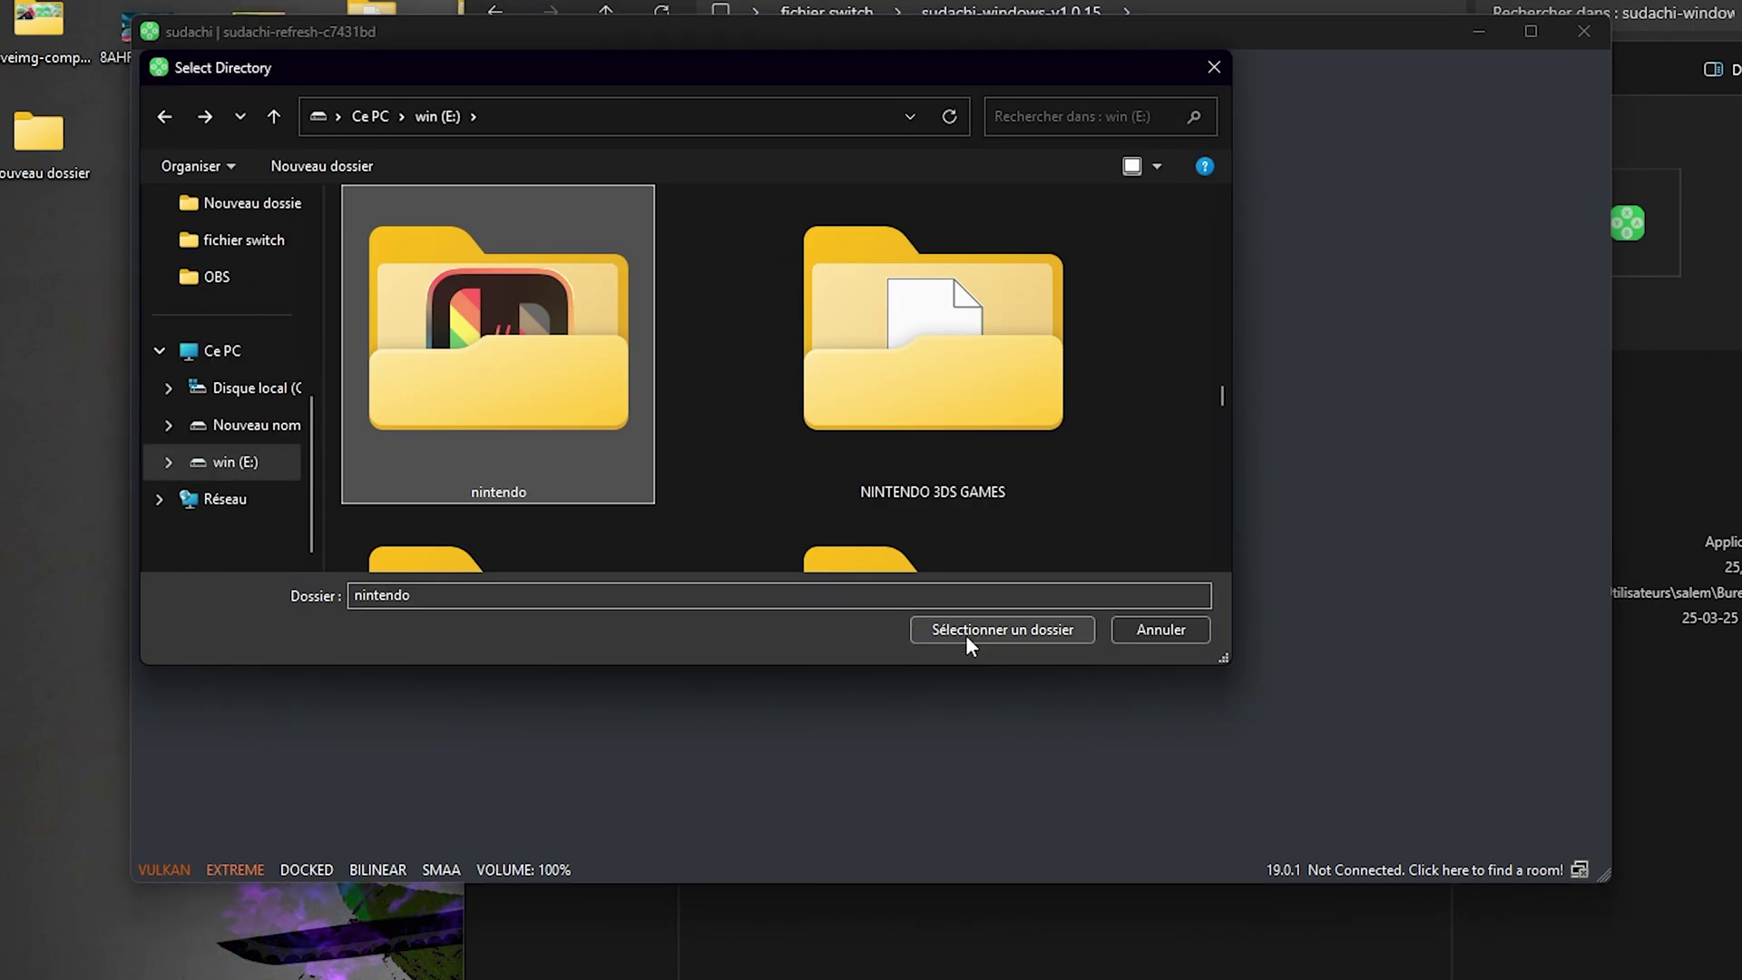
{"action": "left_click", "coordinate": [967, 632]}
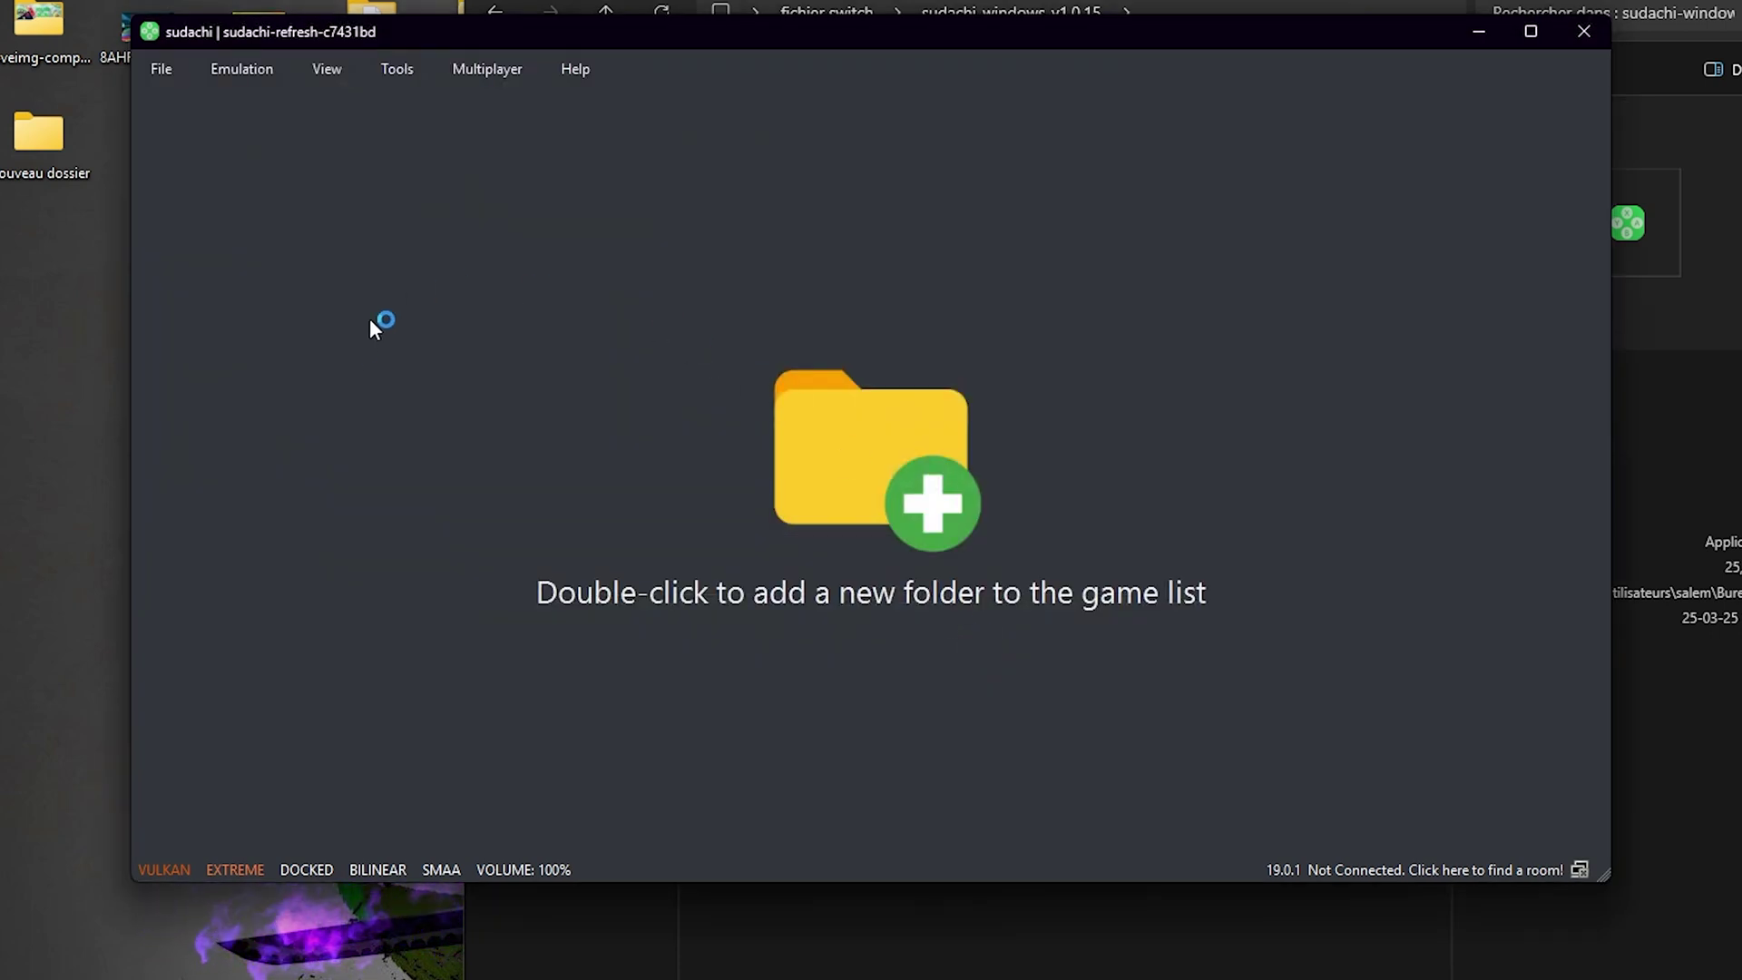
{"action": "scroll", "coordinate": [926, 434], "scroll_direction": "down", "scroll_amount": 8}
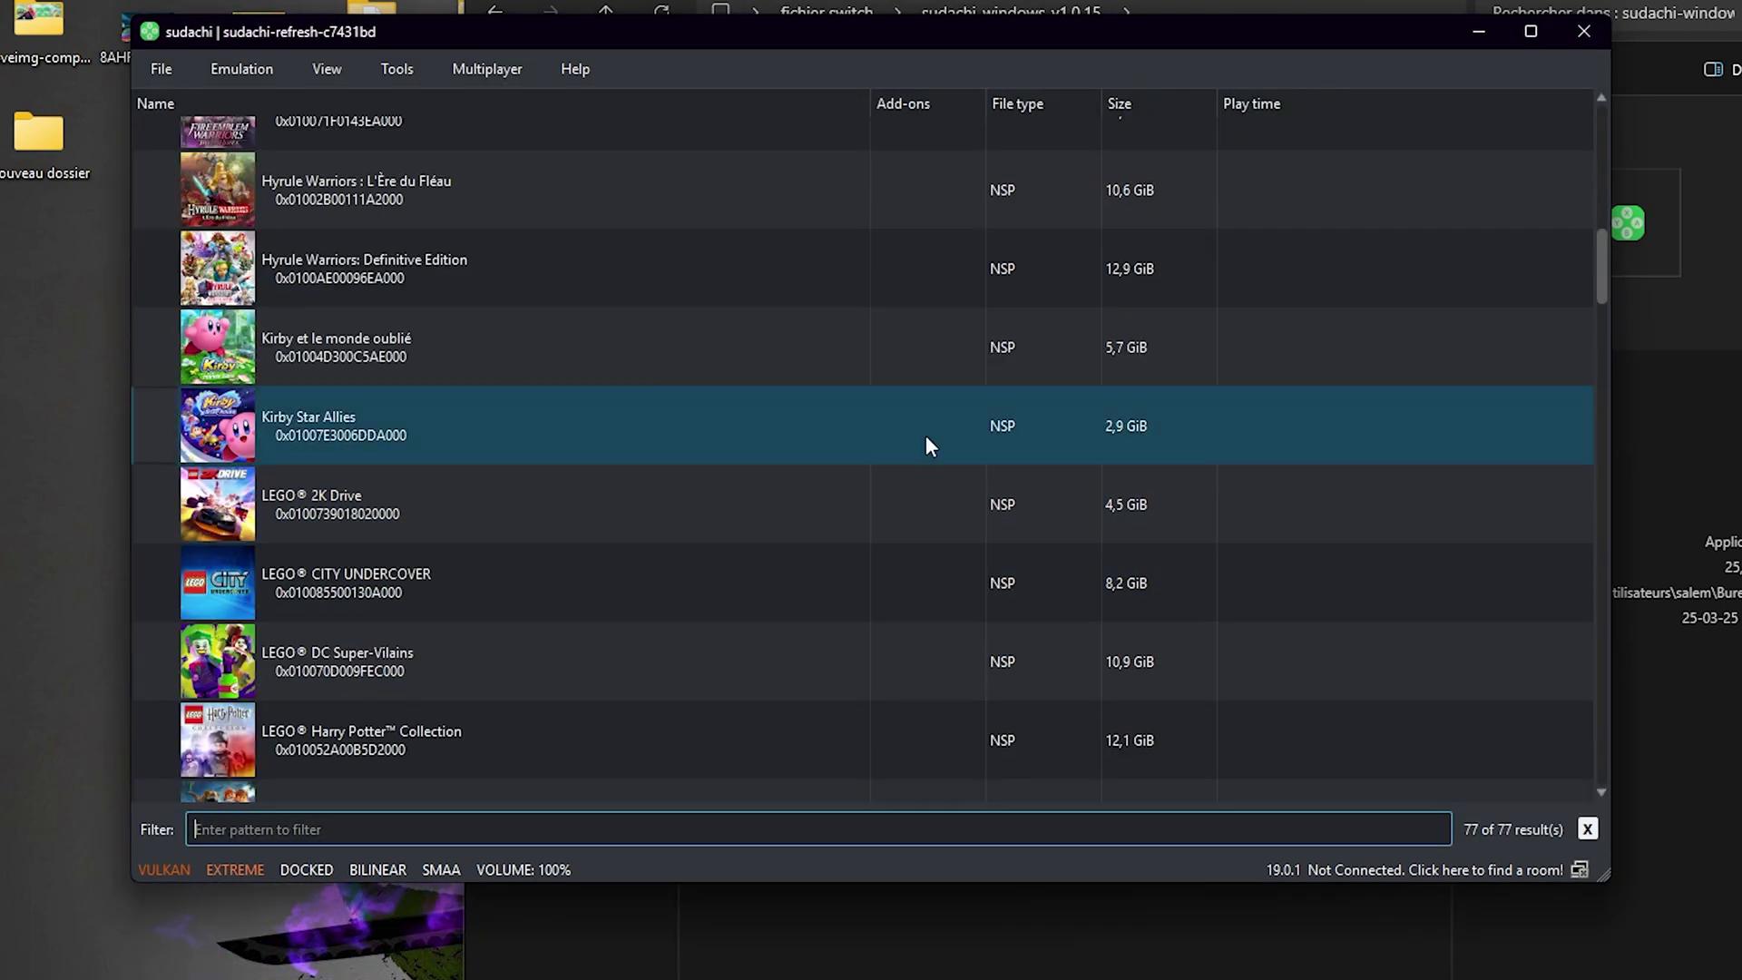
{"action": "scroll", "coordinate": [985, 417], "scroll_direction": "down", "scroll_amount": 4}
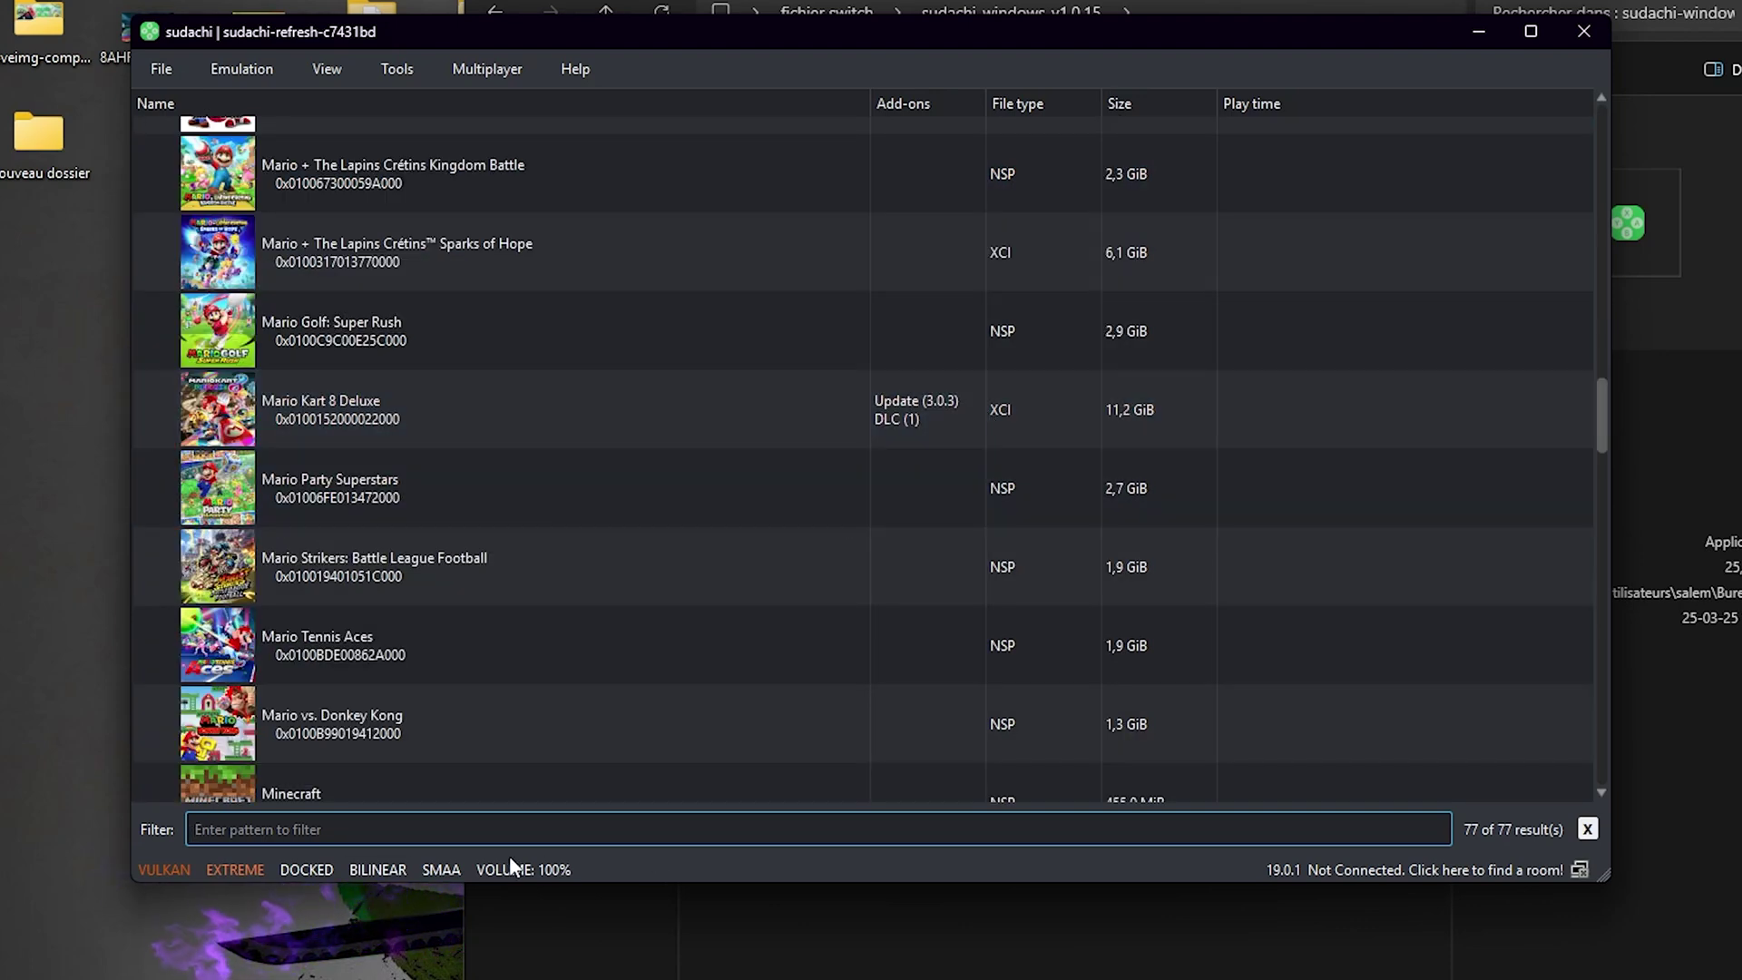
Cycle the graphics API back to Vulkan and set the GPU accuracy to High from the main window.
{"action": "left_click", "coordinate": [145, 874]}
{"action": "left_click", "coordinate": [154, 871]}
{"action": "left_click", "coordinate": [235, 862]}
{"action": "left_click", "coordinate": [236, 862]}
{"action": "left_click", "coordinate": [233, 866]}
{"action": "left_click", "coordinate": [235, 873]}
{"action": "left_click", "coordinate": [207, 869]}
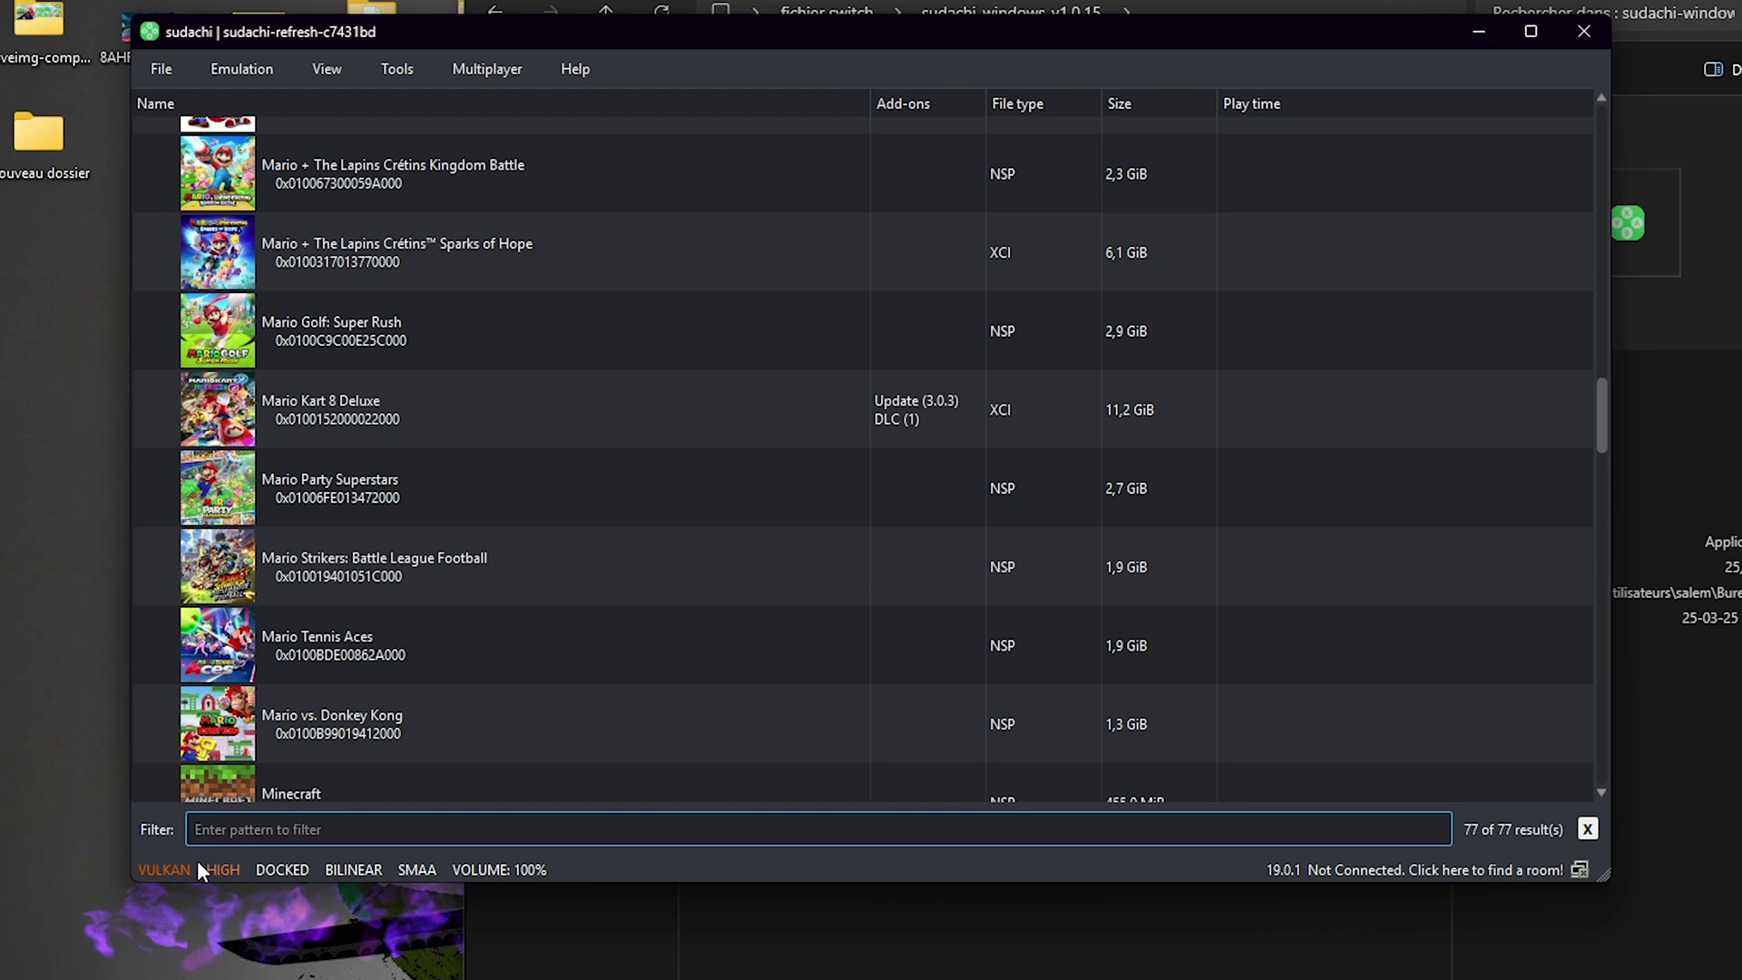
Toggle the console mode between docked and handheld, ending on Docked.
{"action": "left_click", "coordinate": [286, 871]}
{"action": "left_click", "coordinate": [285, 873]}
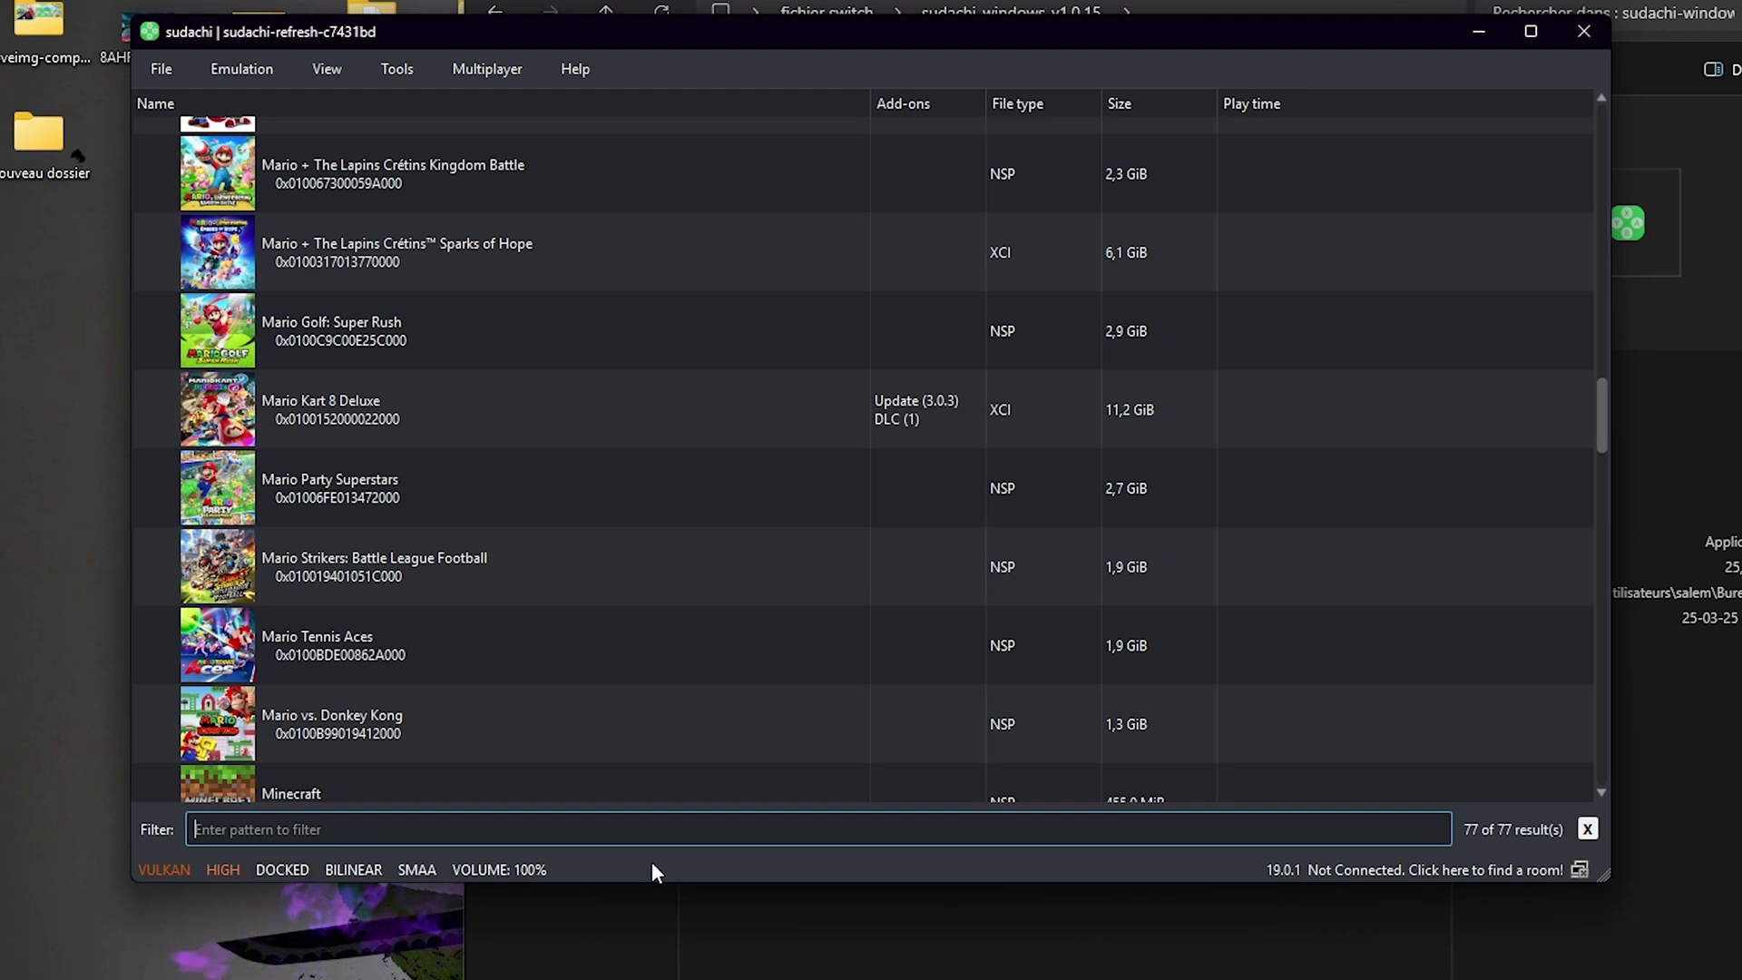
{"action": "left_click", "coordinate": [292, 869]}
{"action": "left_click", "coordinate": [292, 869]}
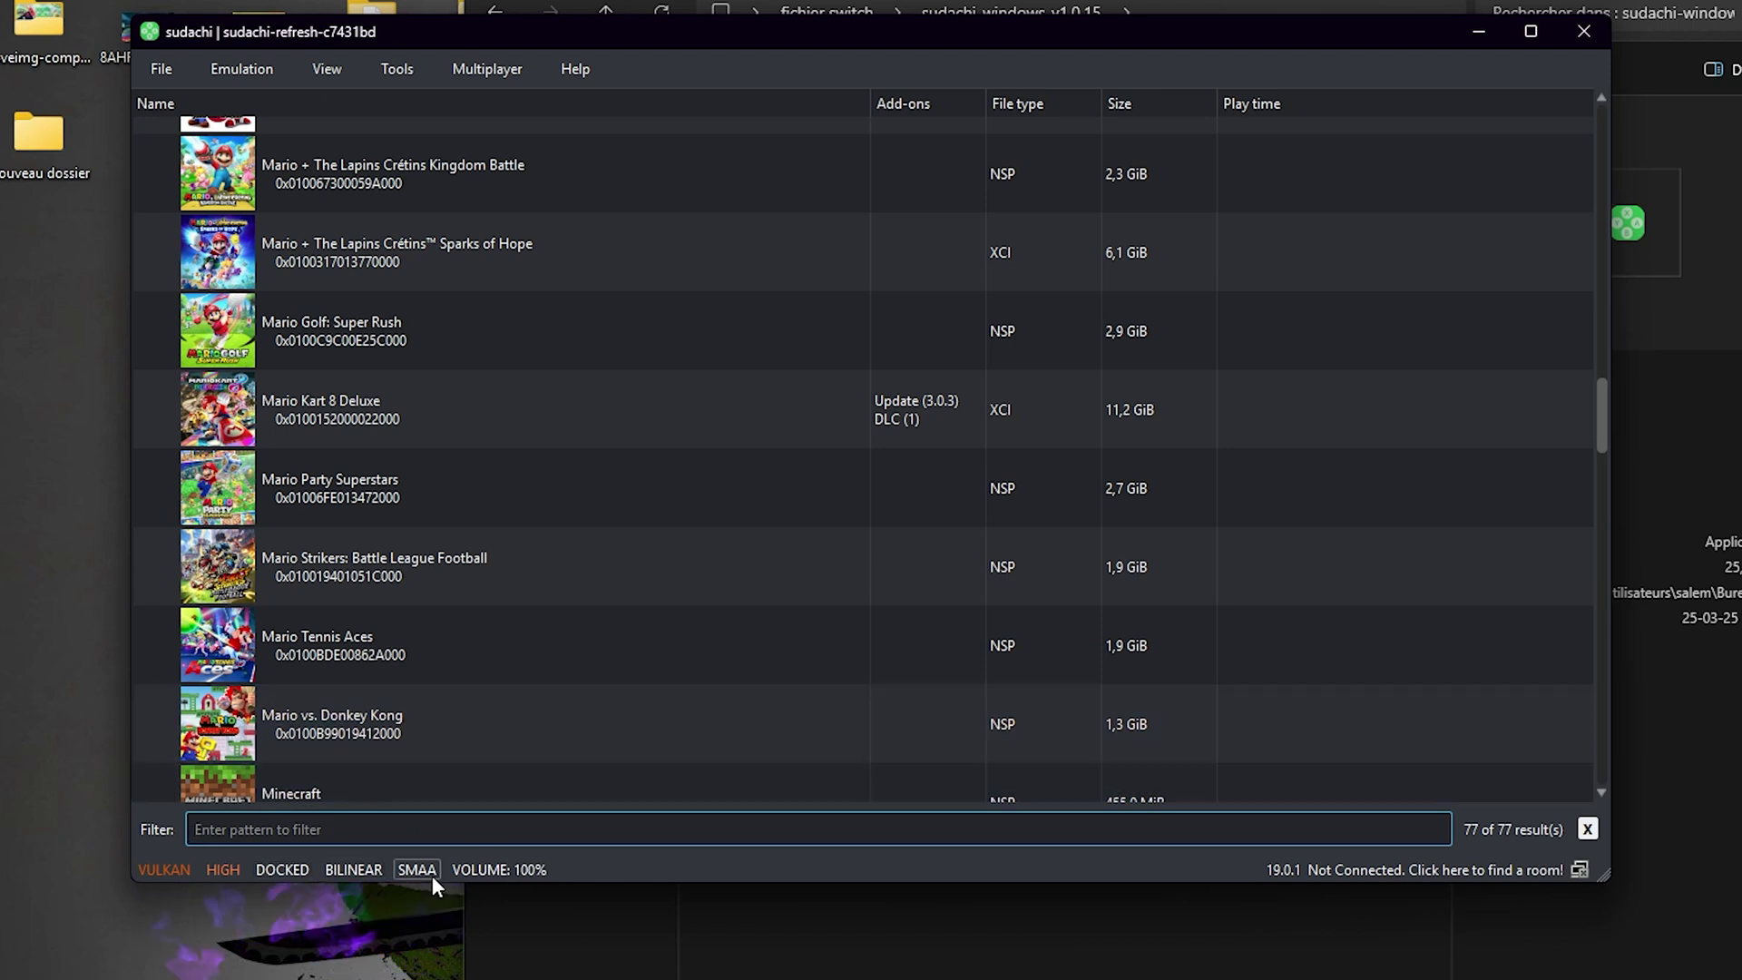
Set the emulator's audio volume to 101%.
{"action": "left_click", "coordinate": [497, 871]}
{"action": "left_click_drag", "start_coordinate": [562, 830], "coordinate": [565, 830]}
{"action": "left_click", "coordinate": [574, 870]}
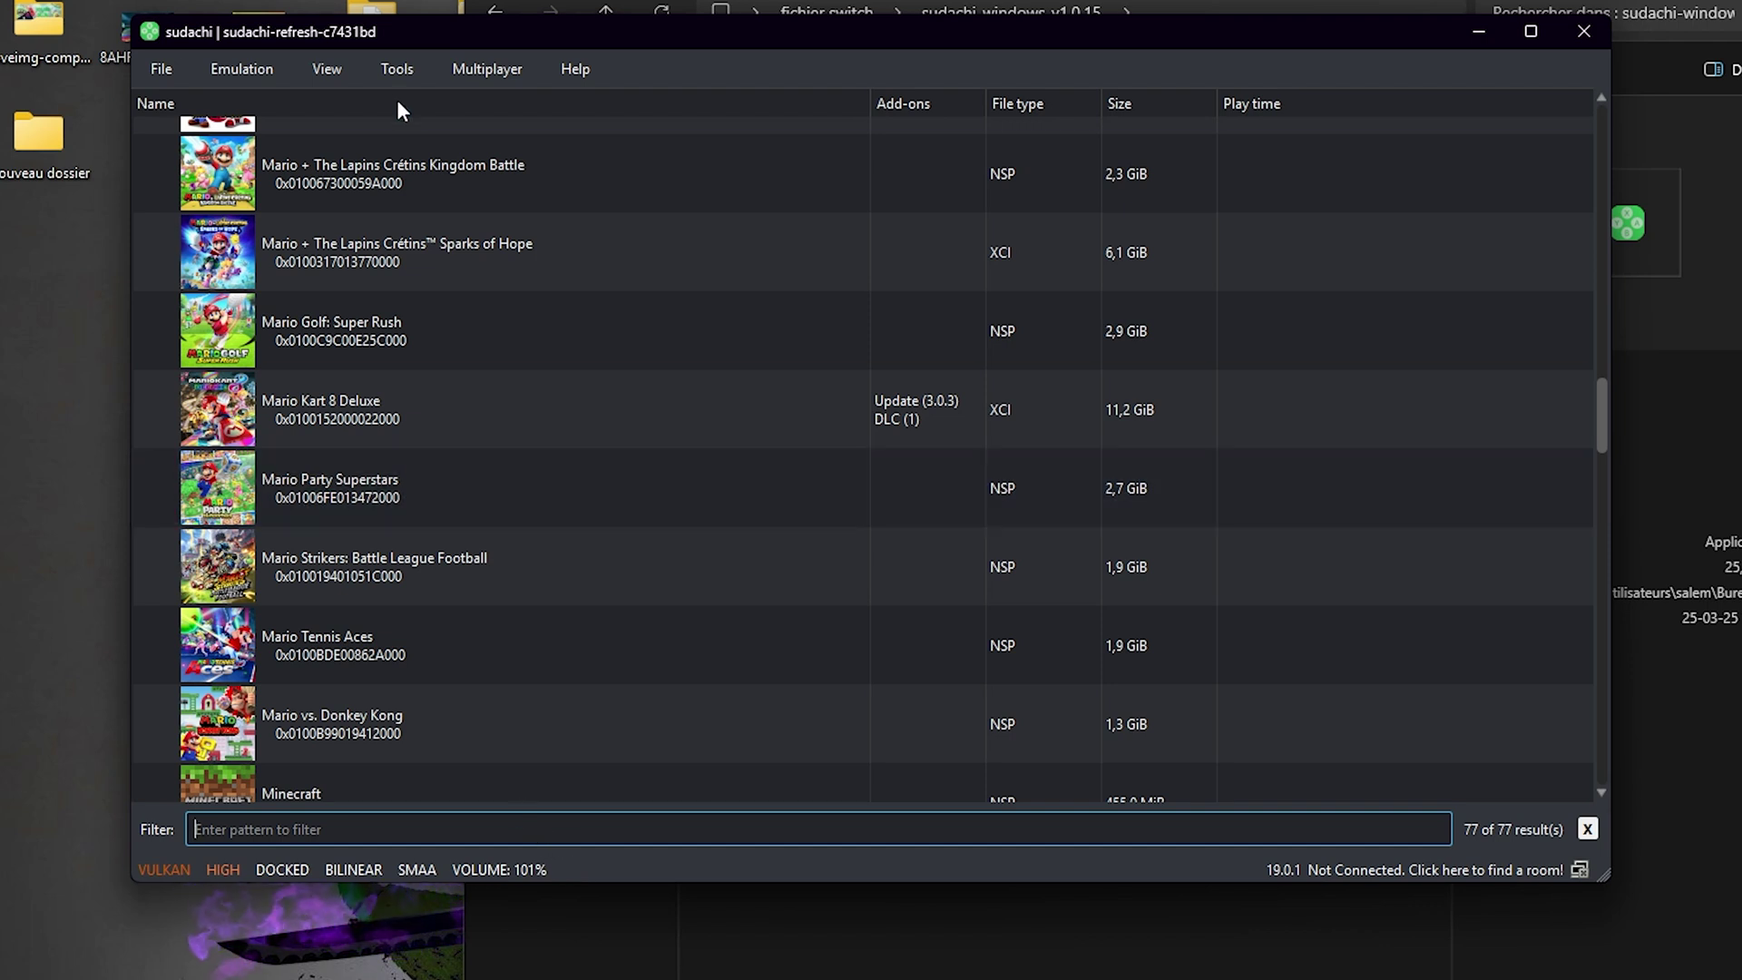
Launch the Switch home menu with QLaunch, enter it and move the selection to Pokémon Diamant Étincelant.
{"action": "left_click", "coordinate": [390, 73]}
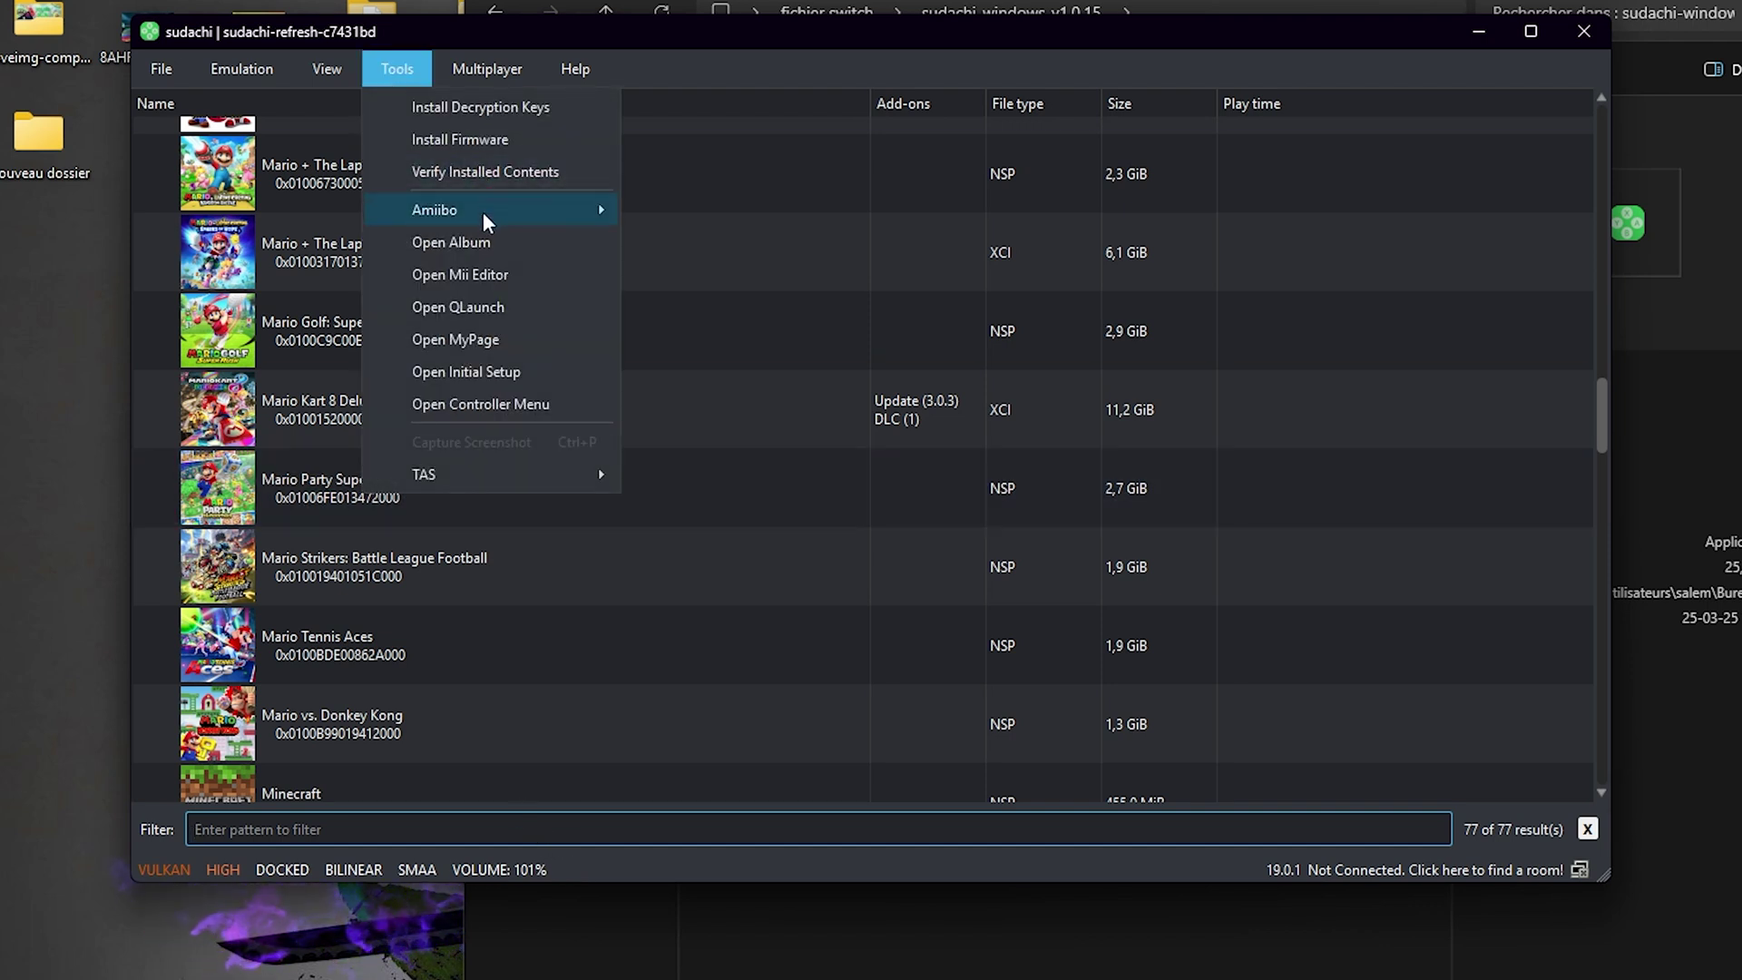
{"action": "left_click", "coordinate": [455, 308]}
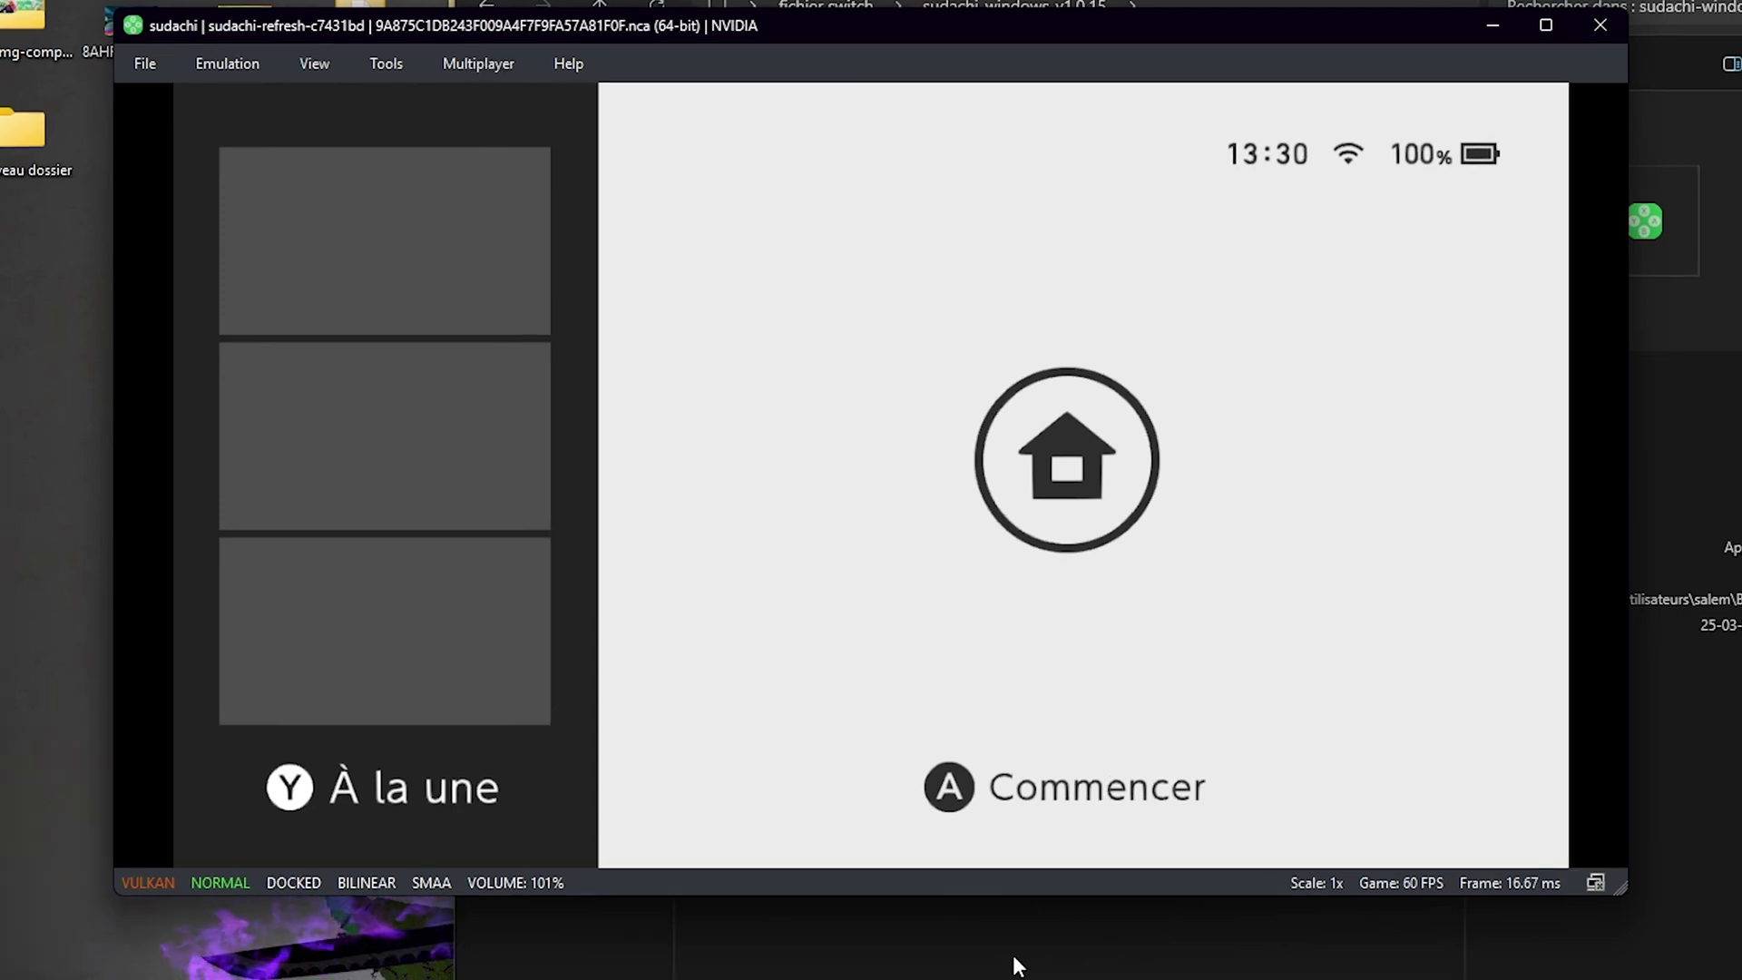
{"action": "key", "text": "c"}
{"action": "key", "text": "Right"}
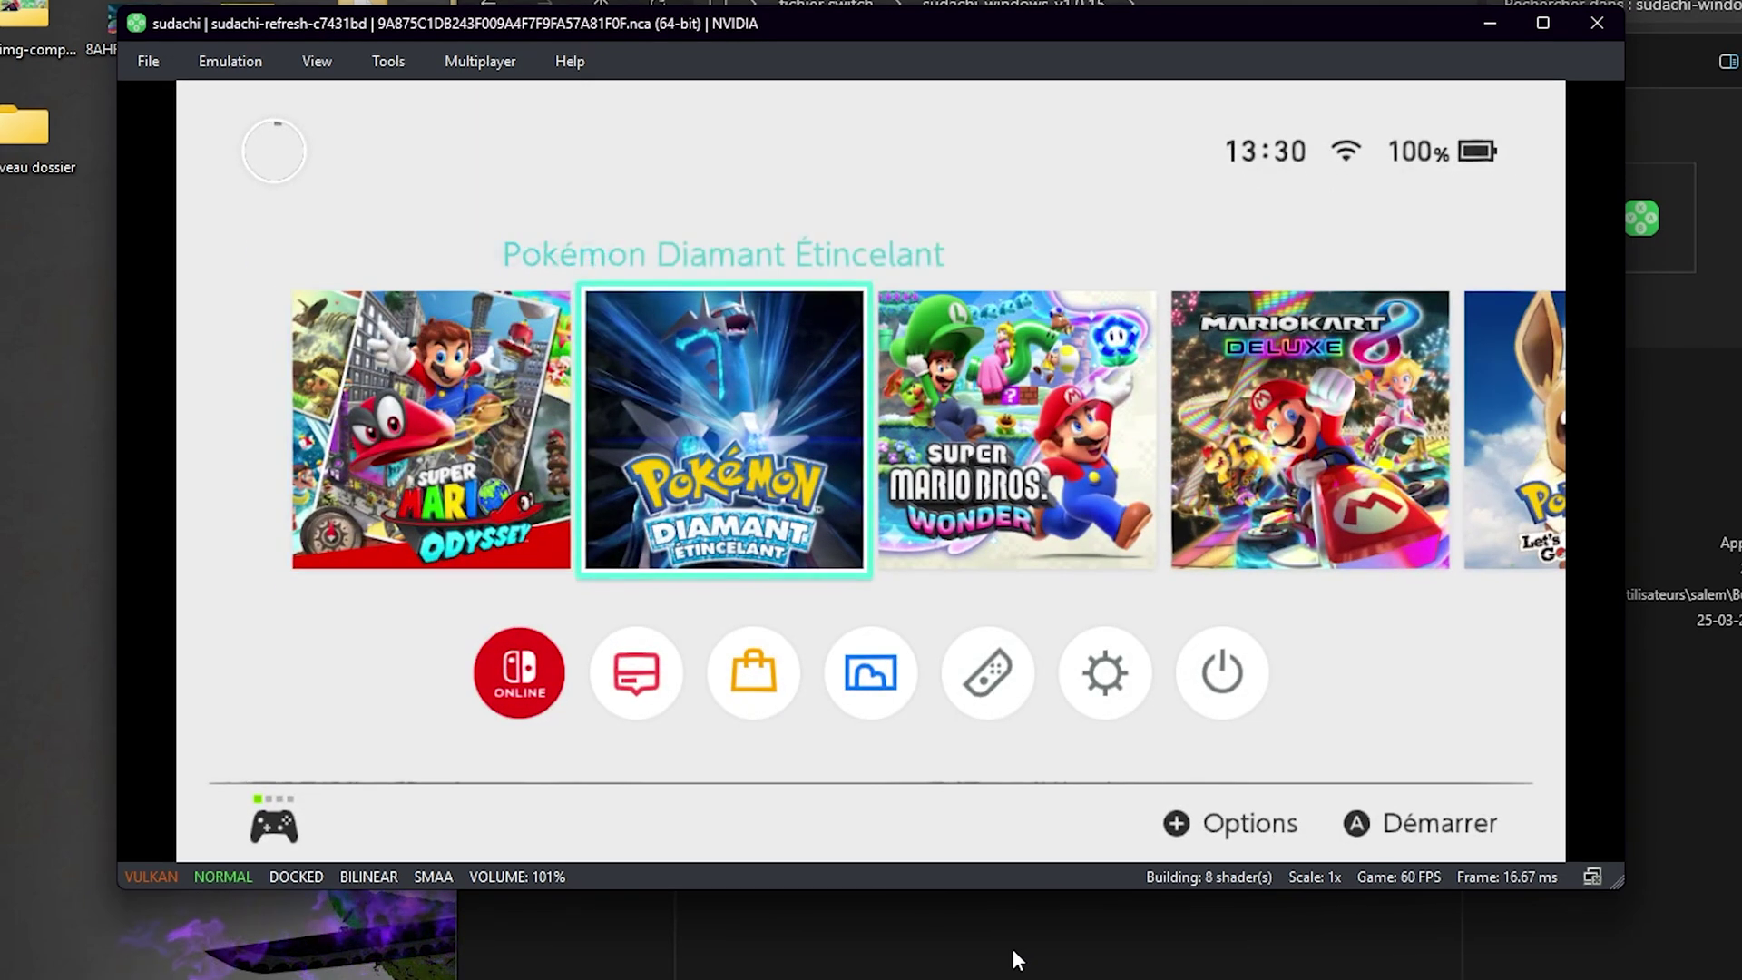
Browse through the home menu's game row to its end and open Tous les logiciels.
{"action": "key", "text": "Right"}
{"action": "key", "text": "Right"}
{"action": "key", "text": "Right"}
{"action": "key", "text": "Right"}
{"action": "key", "text": "Right"}
{"action": "key", "text": "Right"}
{"action": "key", "text": "Right"}
{"action": "key", "text": "Right"}
{"action": "key", "text": "Right"}
{"action": "key", "text": "Right"}
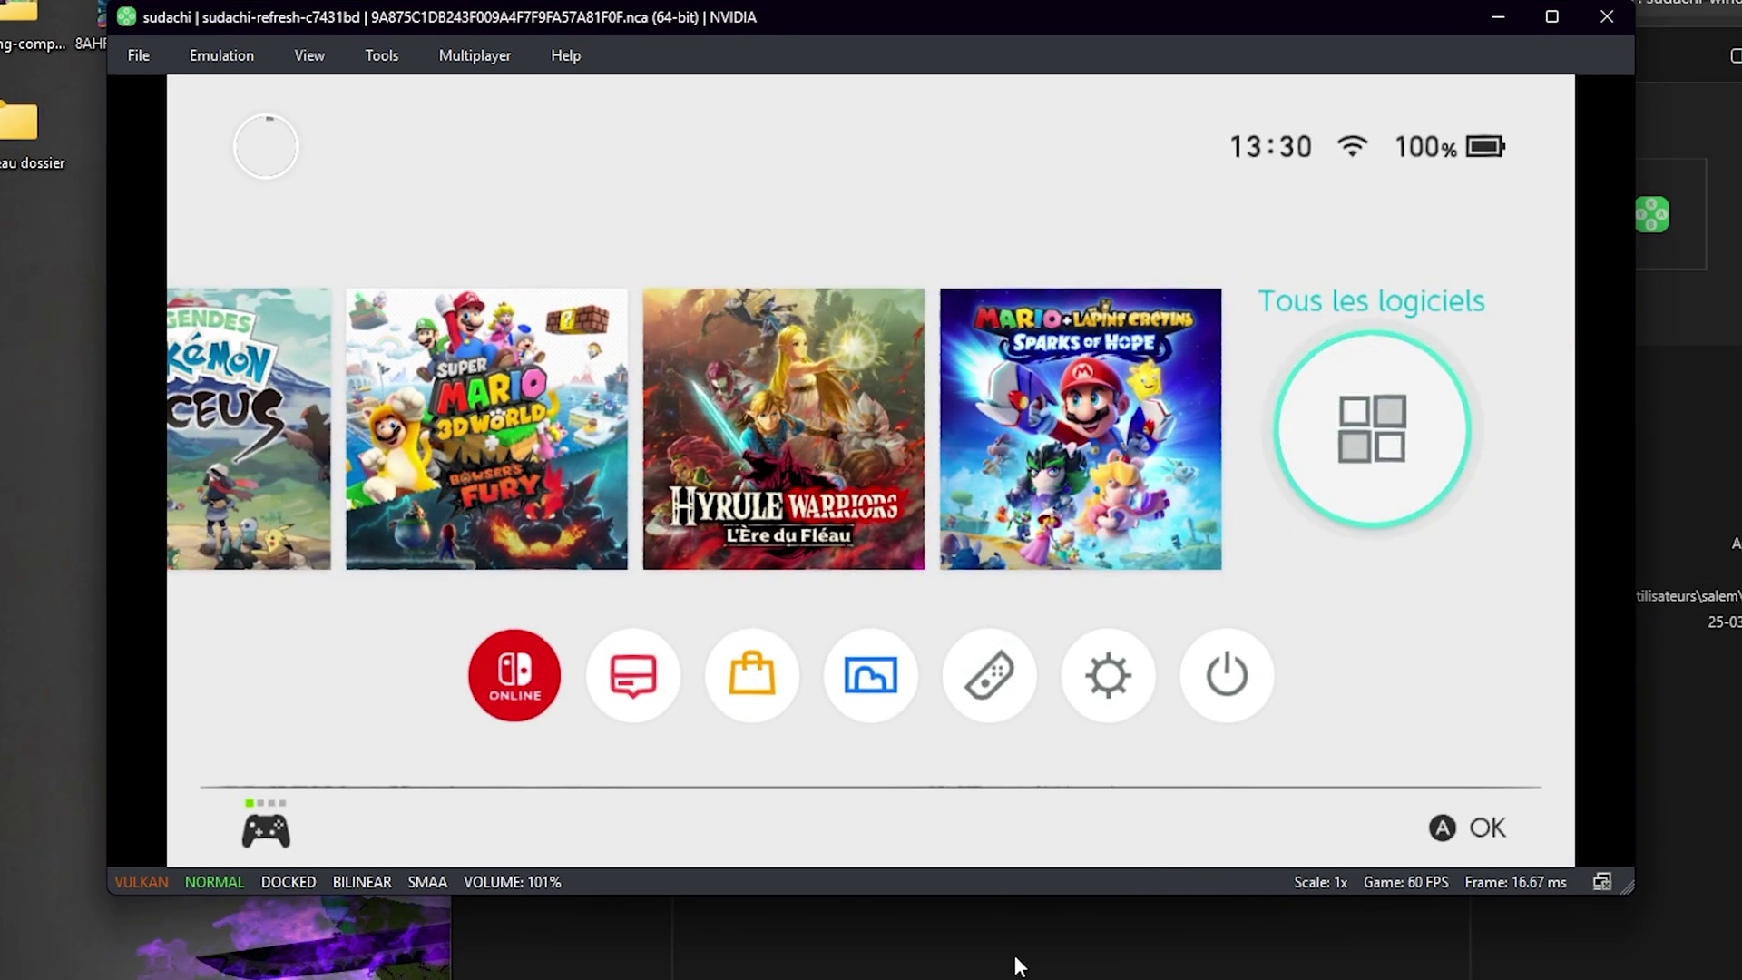
{"action": "key", "text": "c"}
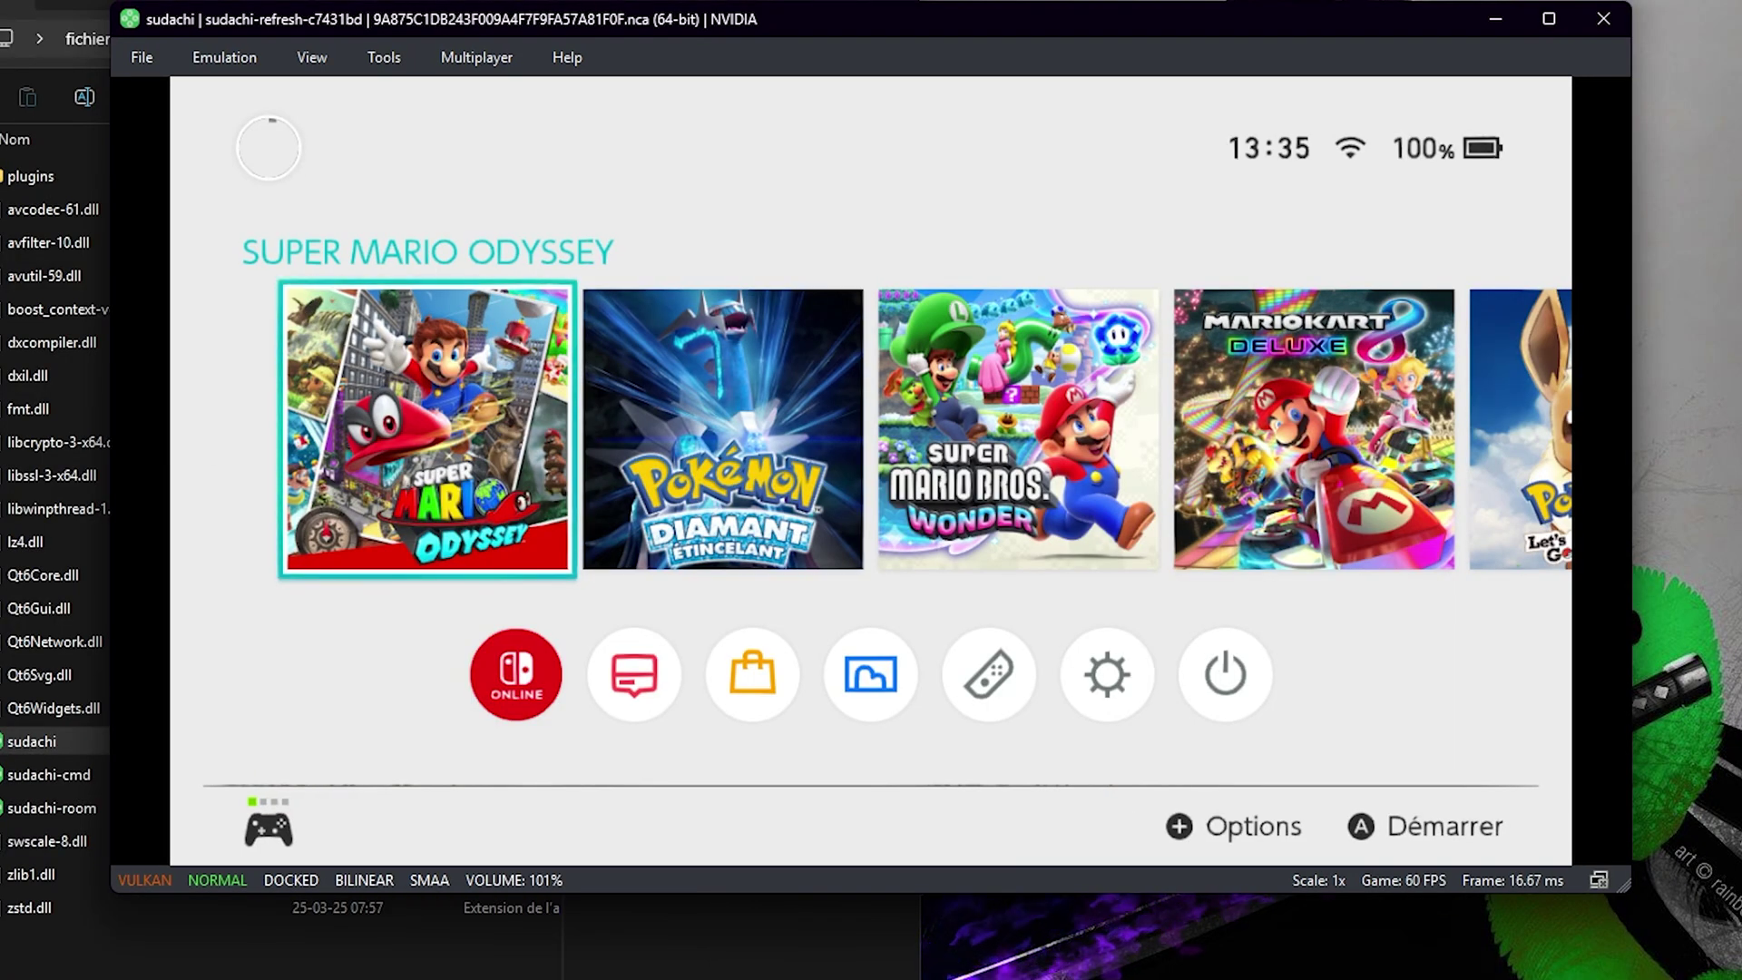
Launch Mario Kart 8 Deluxe from the home menu and move past Créer un Mii to an existing Mii.
{"action": "key", "text": "Right"}
{"action": "key", "text": "Right"}
{"action": "key", "text": "Right"}
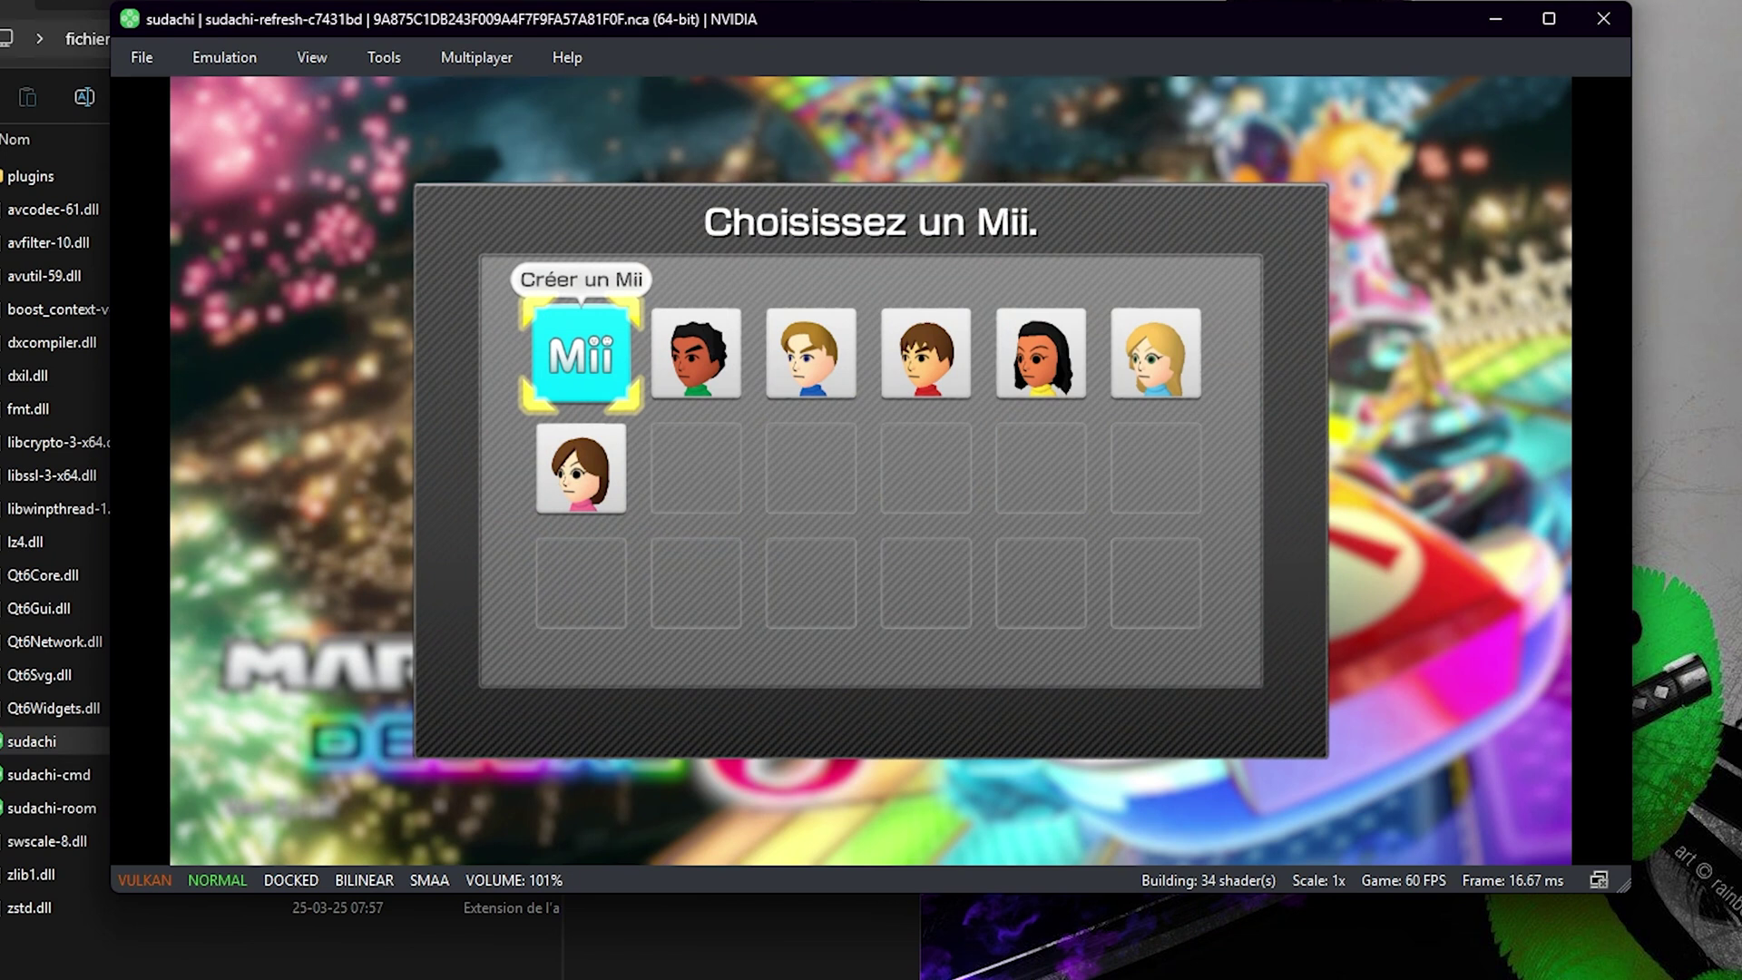
{"action": "key", "text": "Right"}
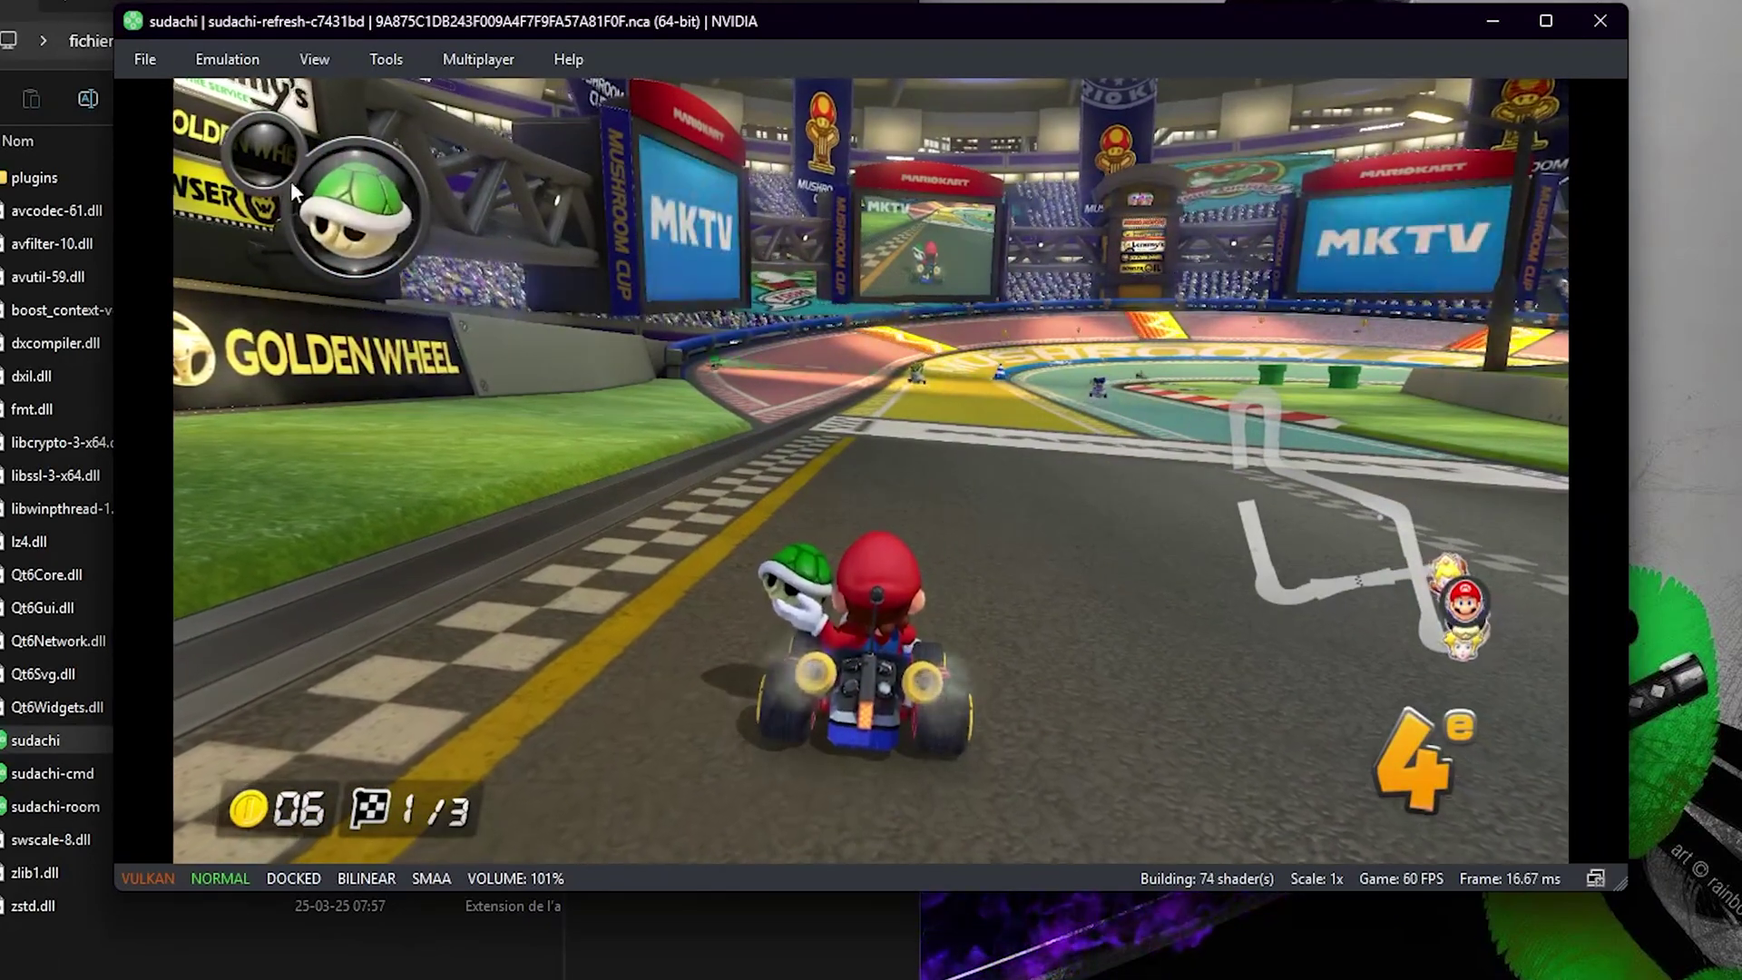
Stop the running Mario Kart 8 Deluxe emulation and return to the game list.
{"action": "left_click", "coordinate": [227, 64]}
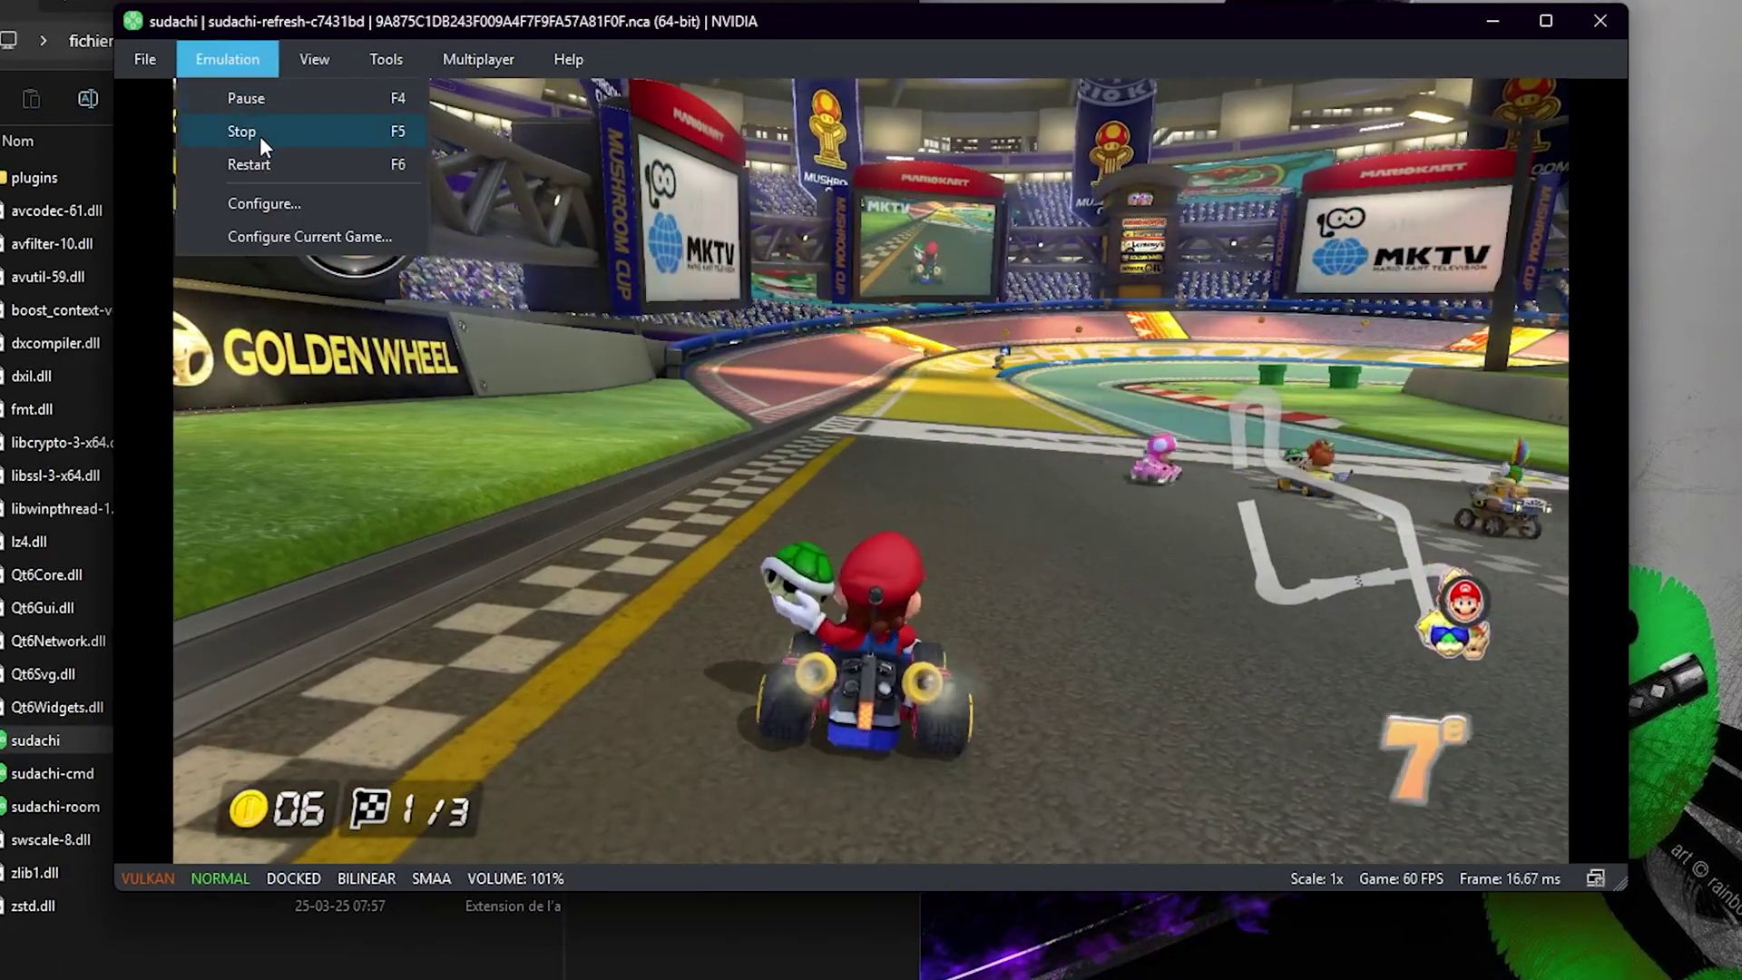
{"action": "left_click", "coordinate": [259, 135]}
{"action": "left_click", "coordinate": [944, 480]}
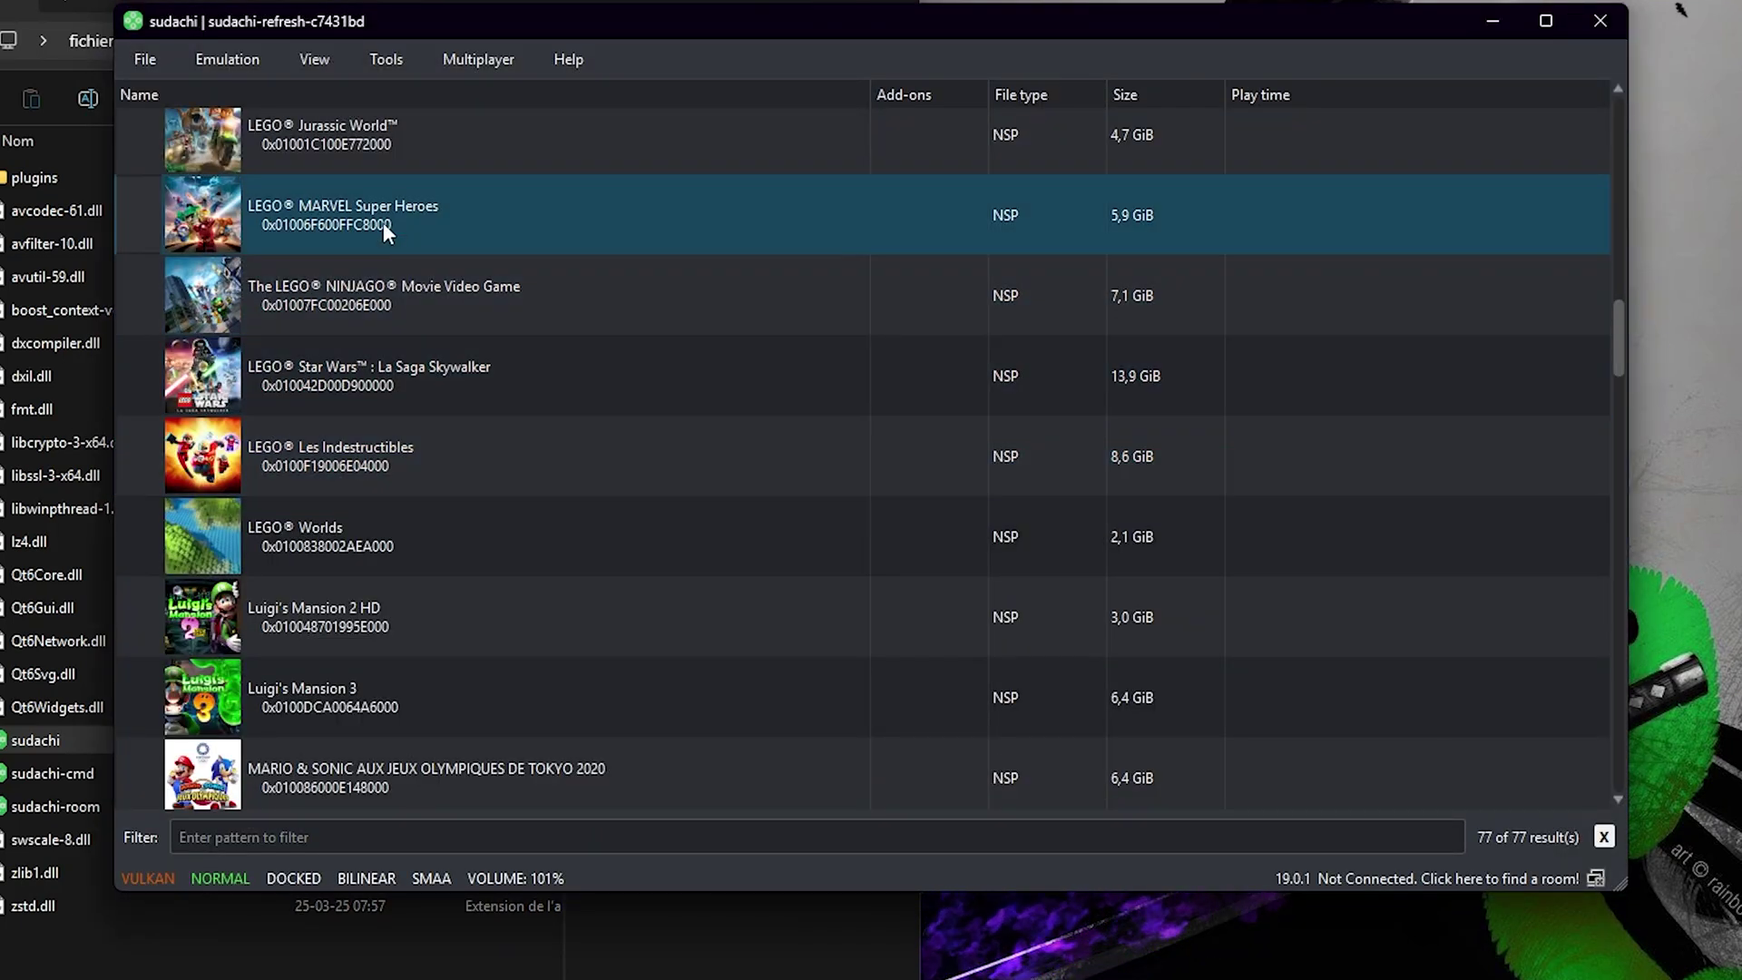
{"action": "left_click", "coordinate": [309, 72]}
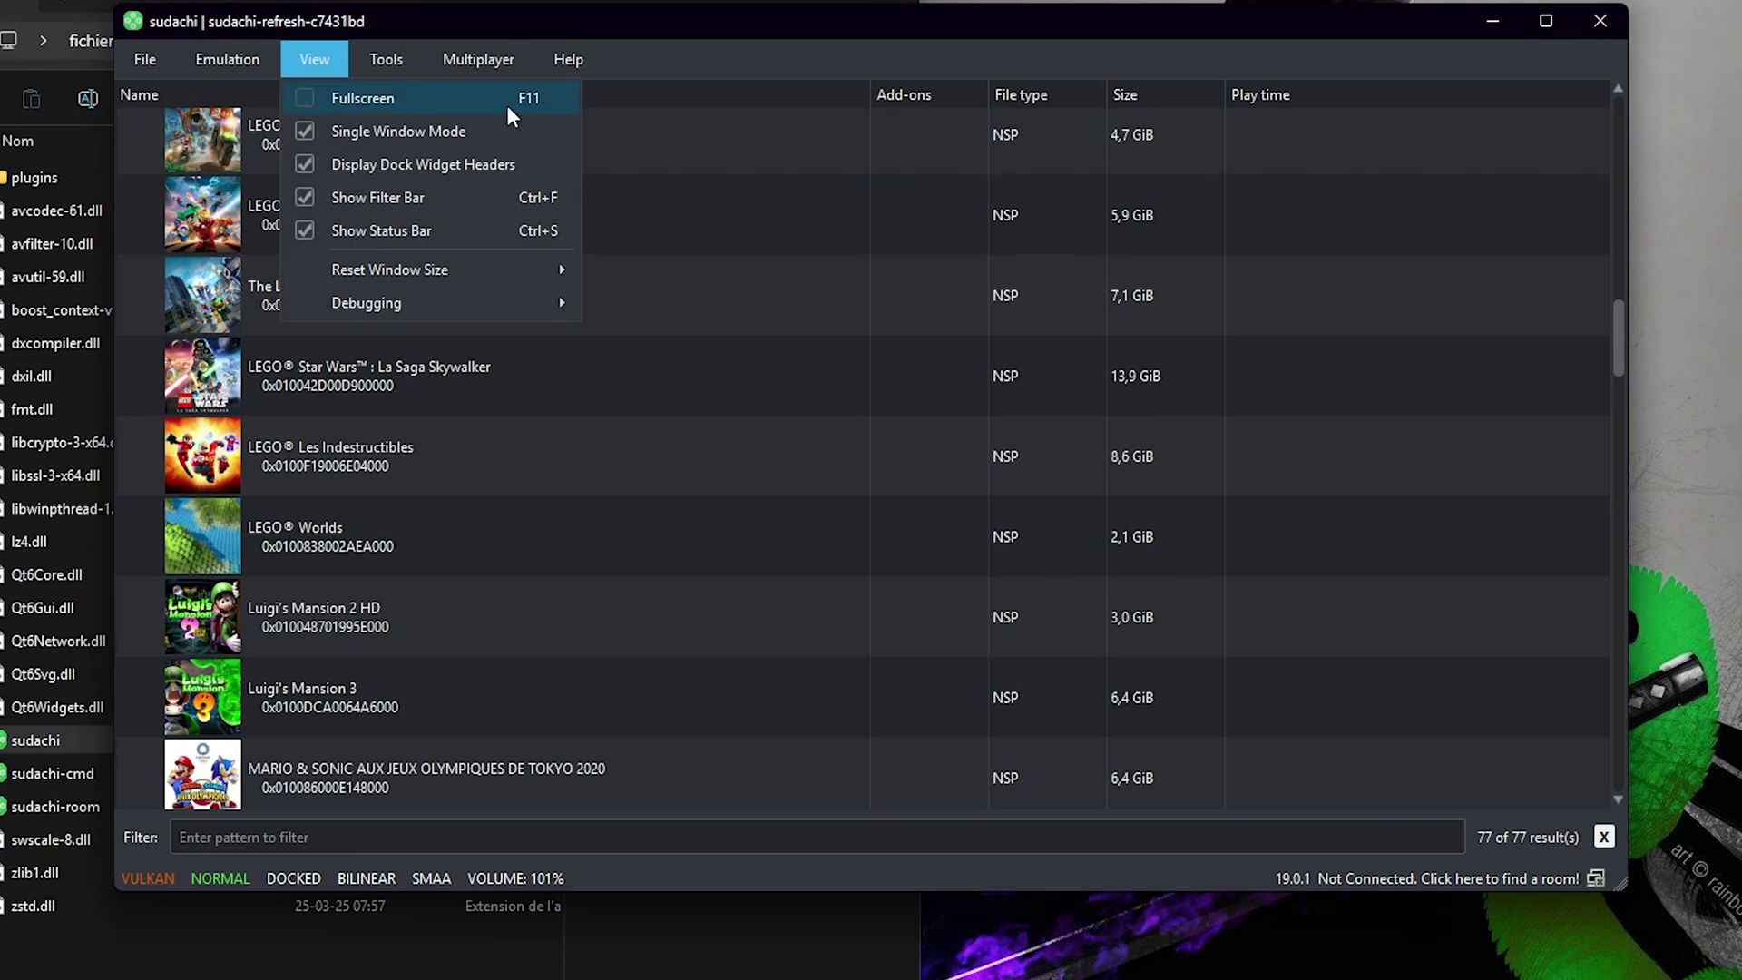
{"action": "mouse_move", "coordinate": [378, 49]}
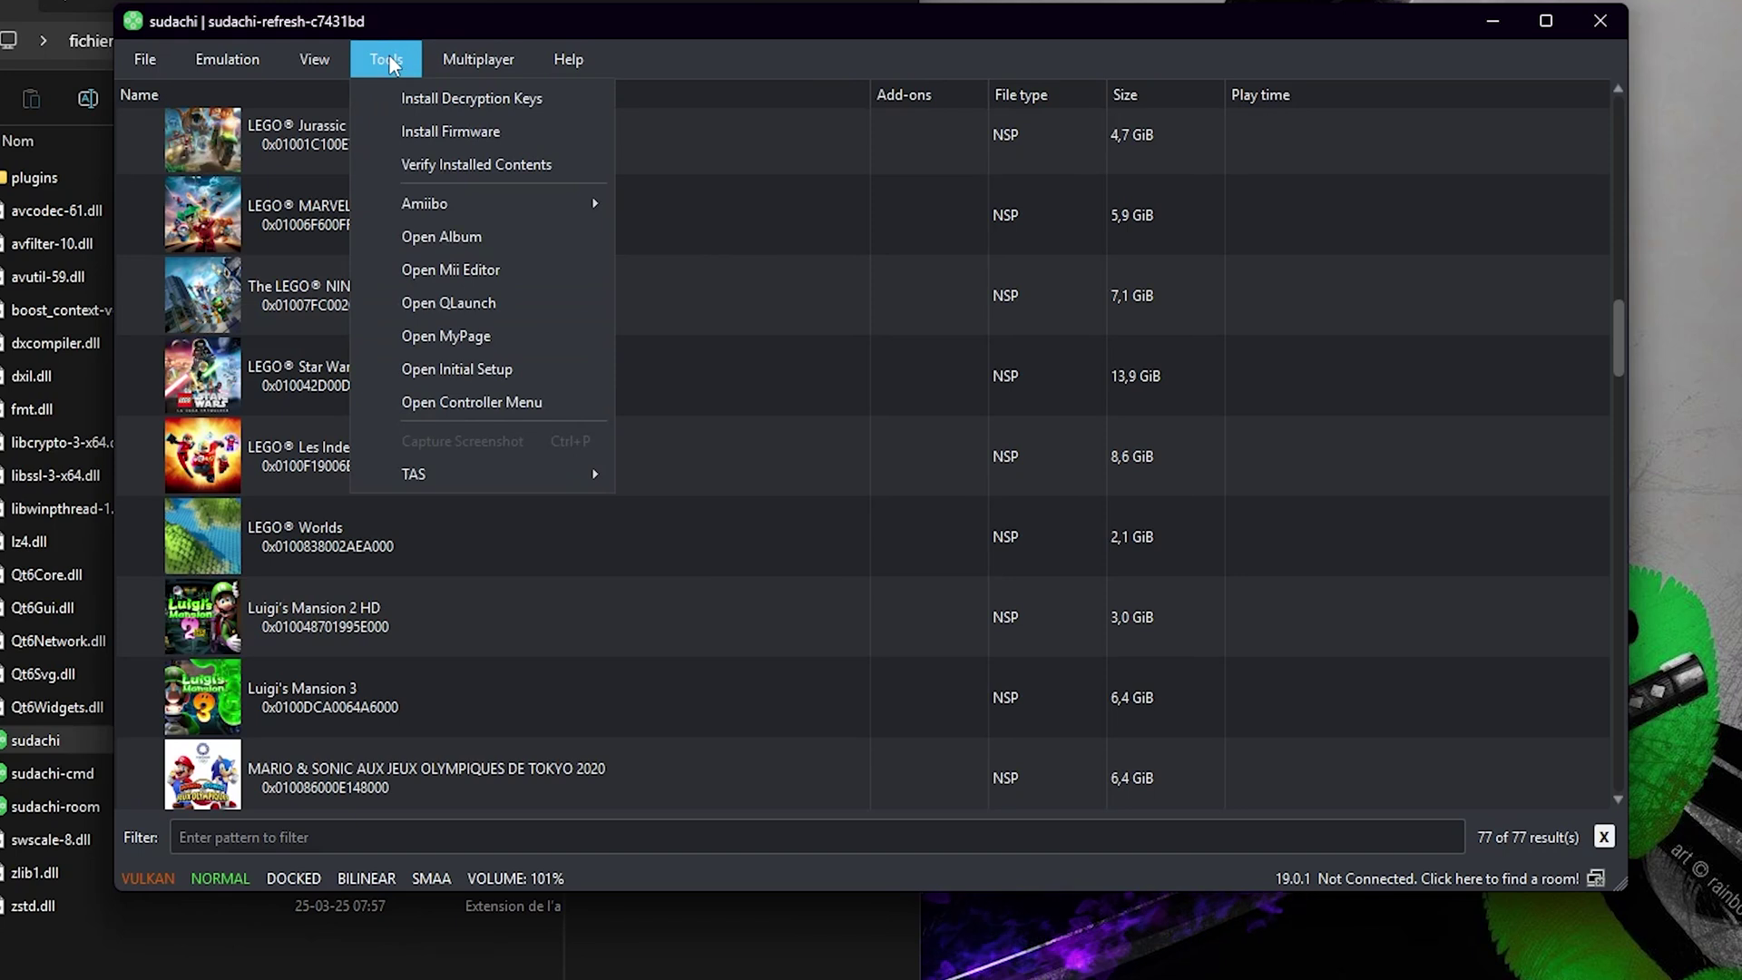
{"action": "mouse_move", "coordinate": [216, 63]}
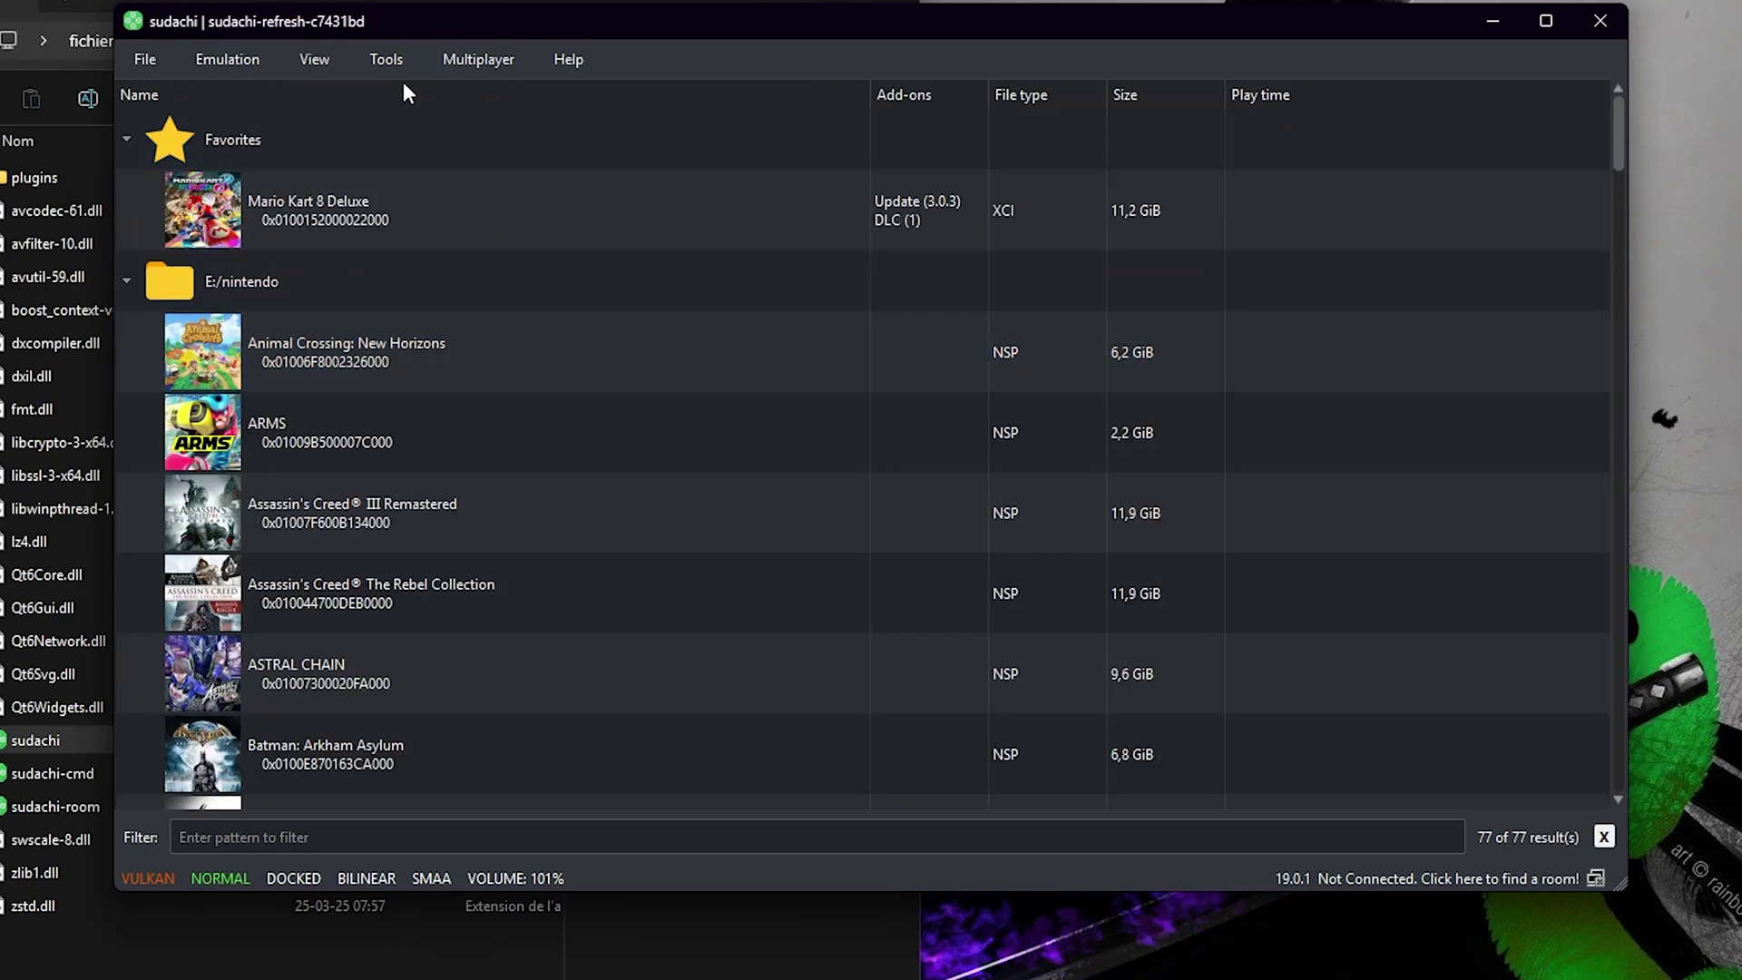
Save a new Mii with a nickname in the Mii Editor, and stop the emulation.
{"action": "left_click", "coordinate": [389, 54]}
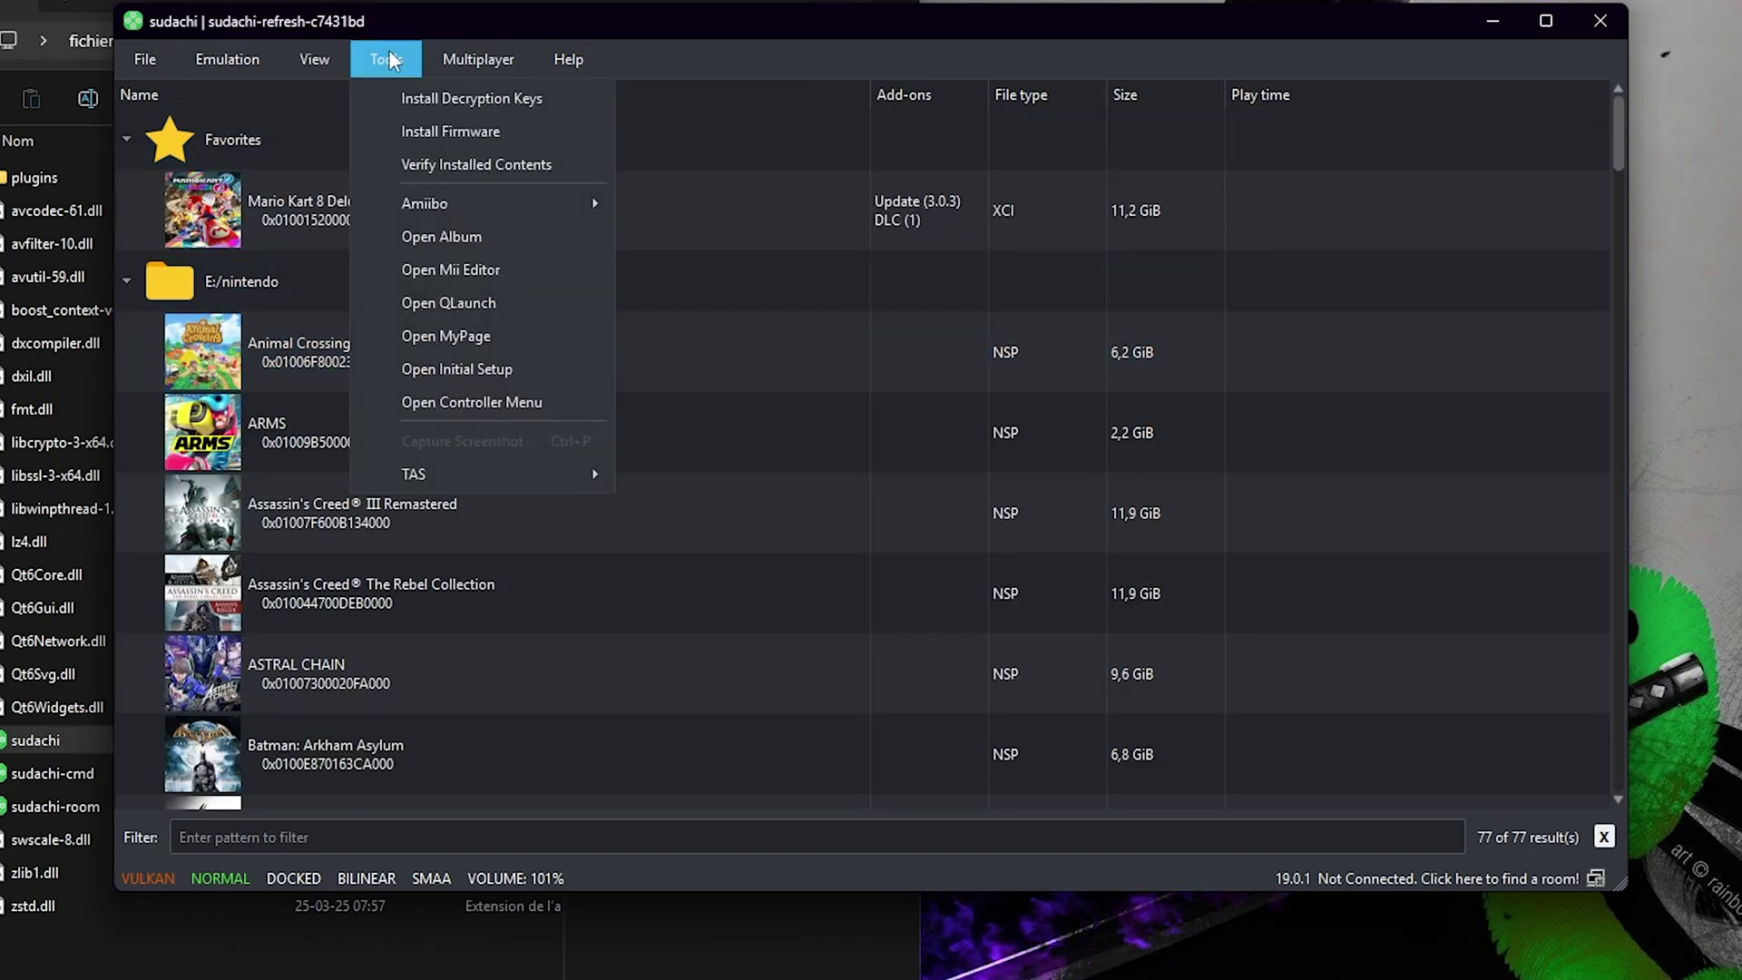
{"action": "left_click", "coordinate": [453, 274]}
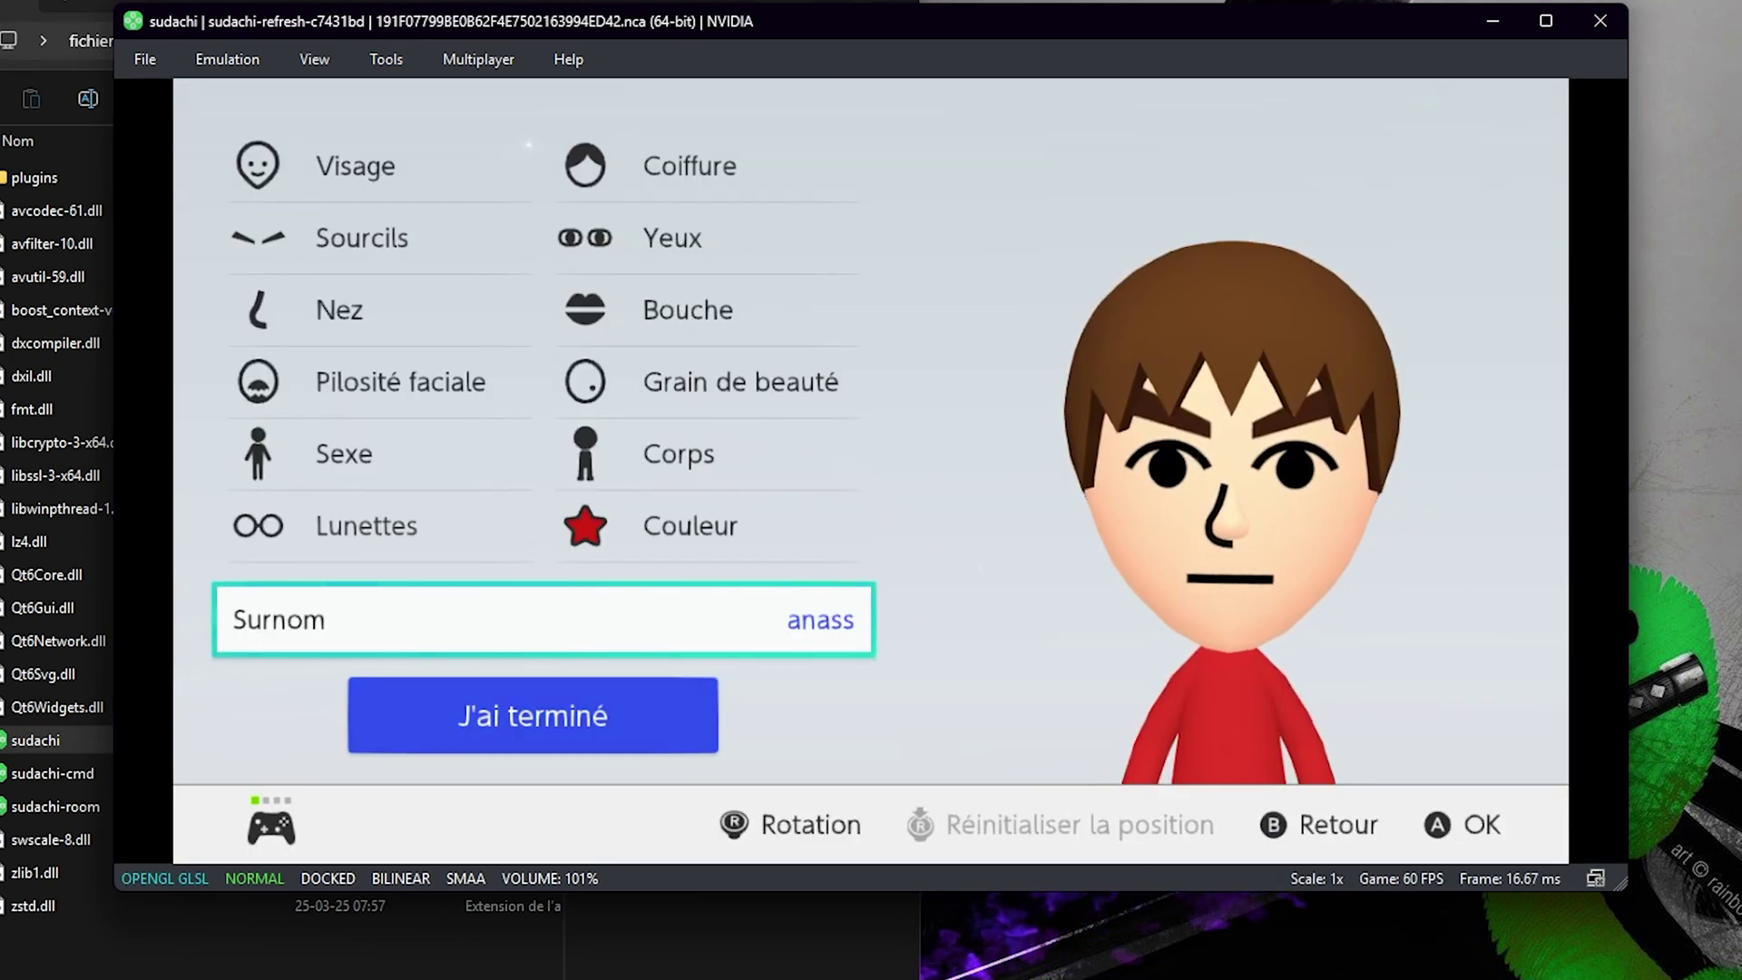
{"action": "key", "text": "Down"}
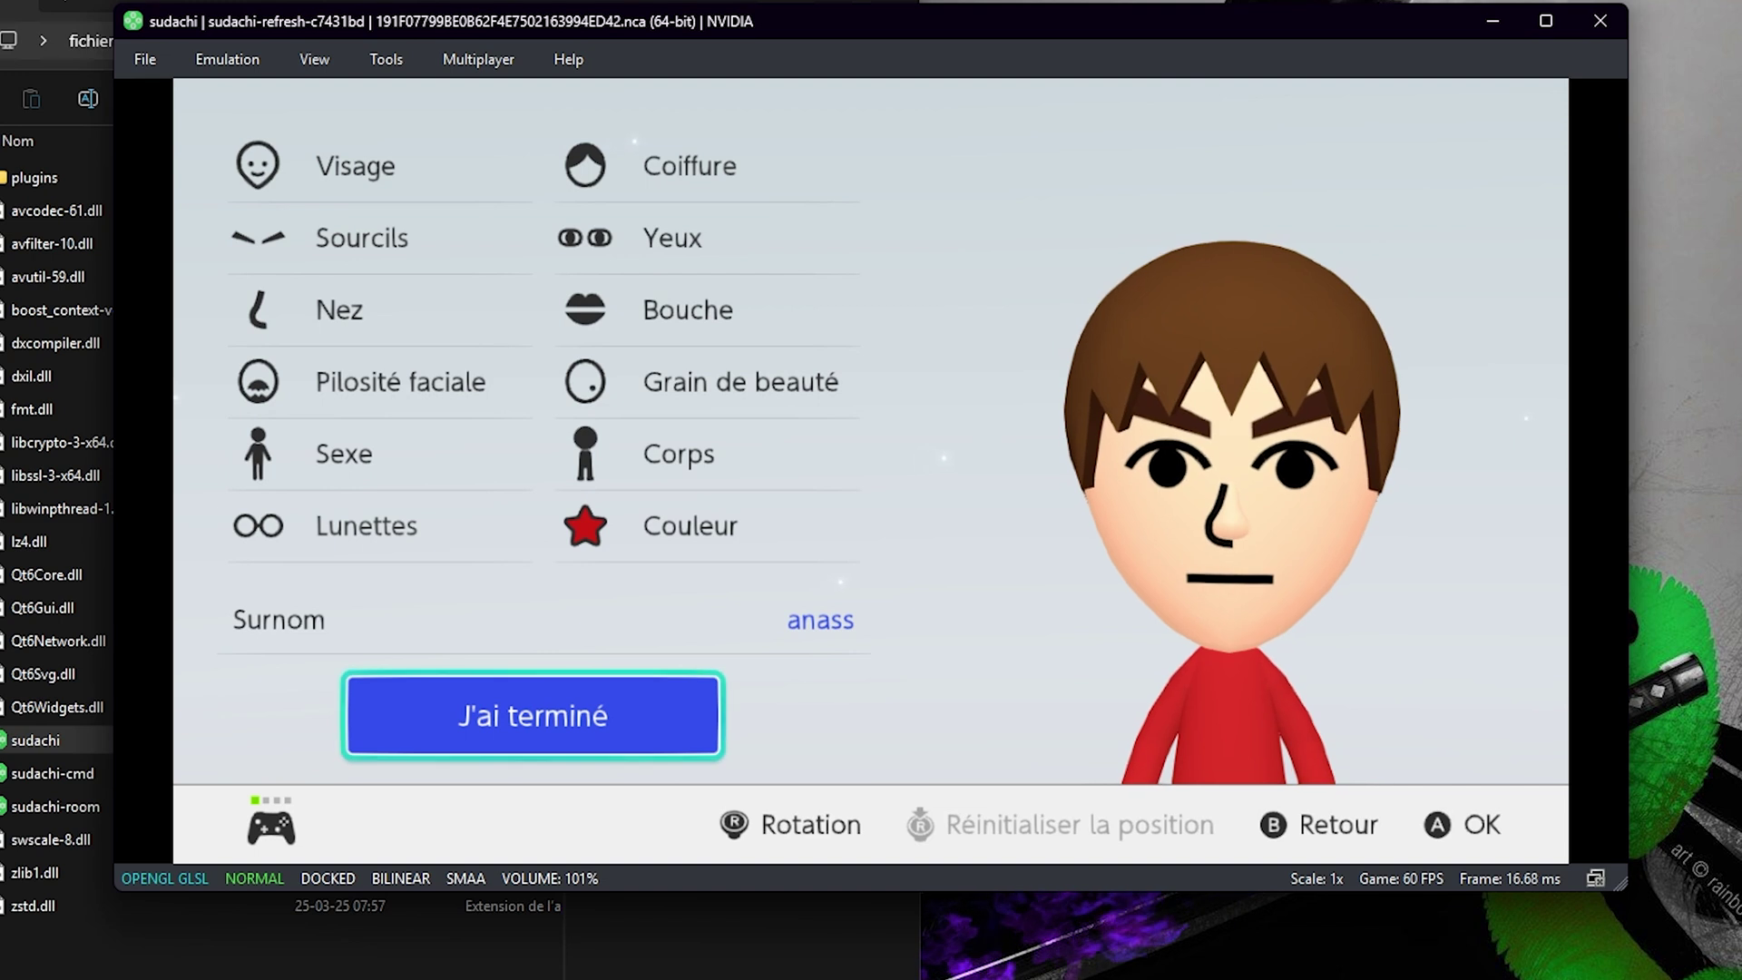
{"action": "key", "text": "c"}
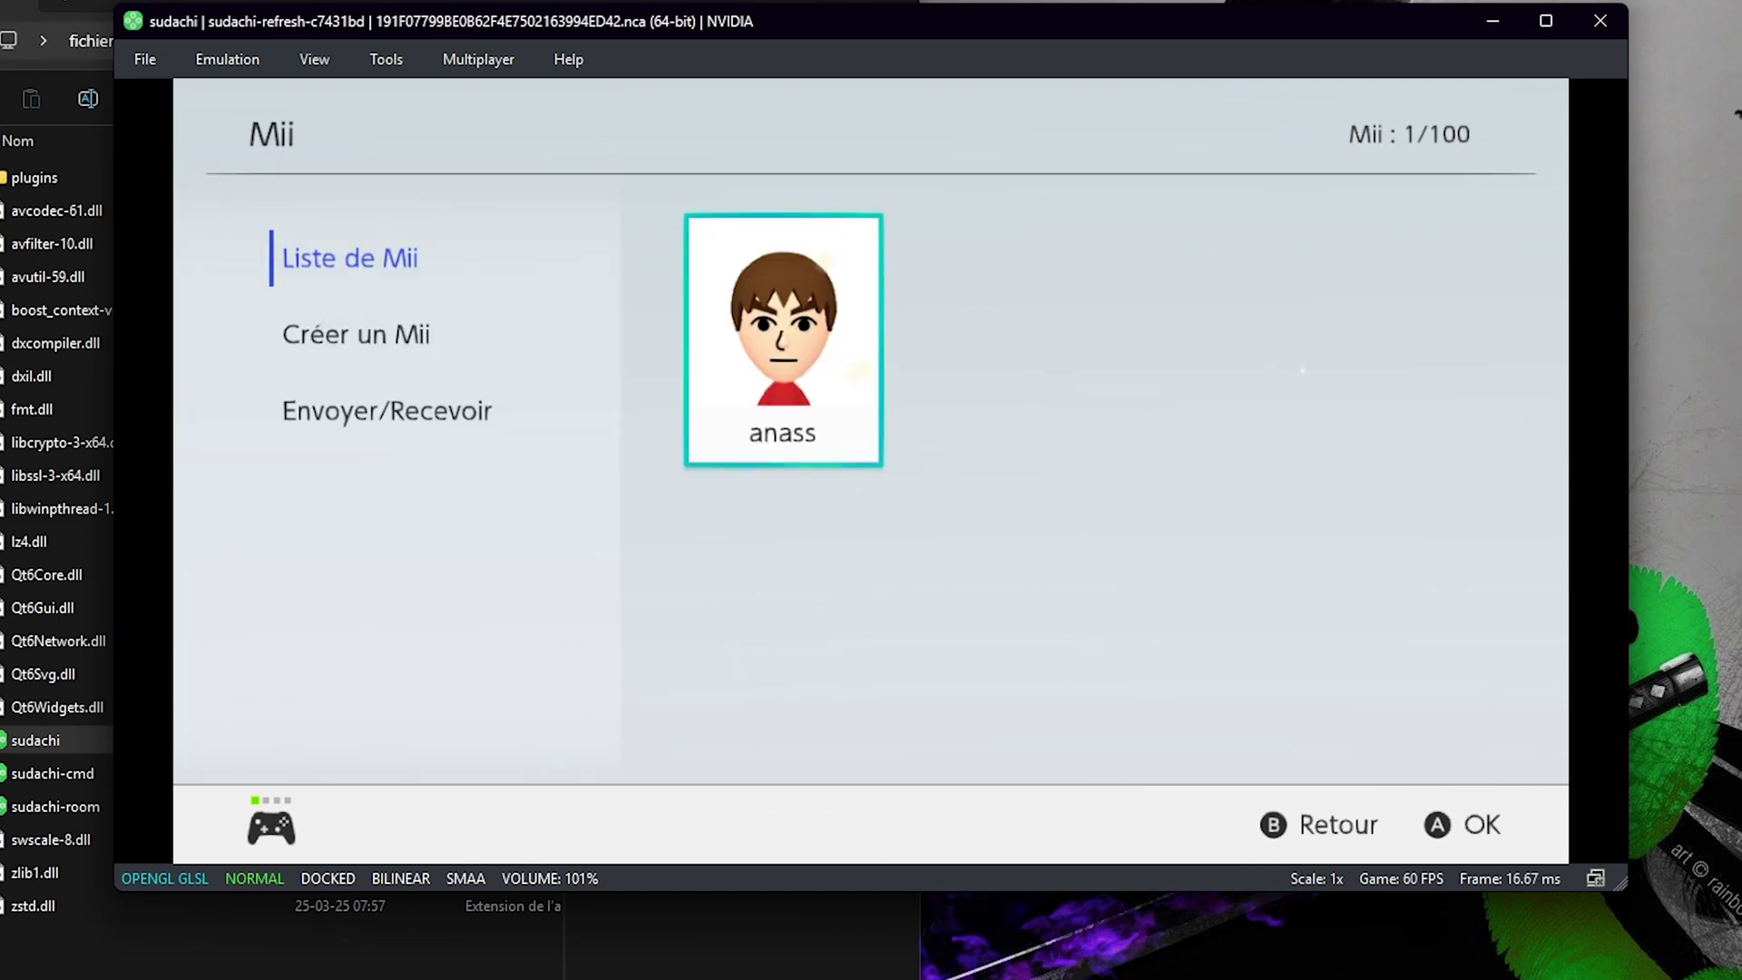
{"action": "left_click", "coordinate": [215, 52]}
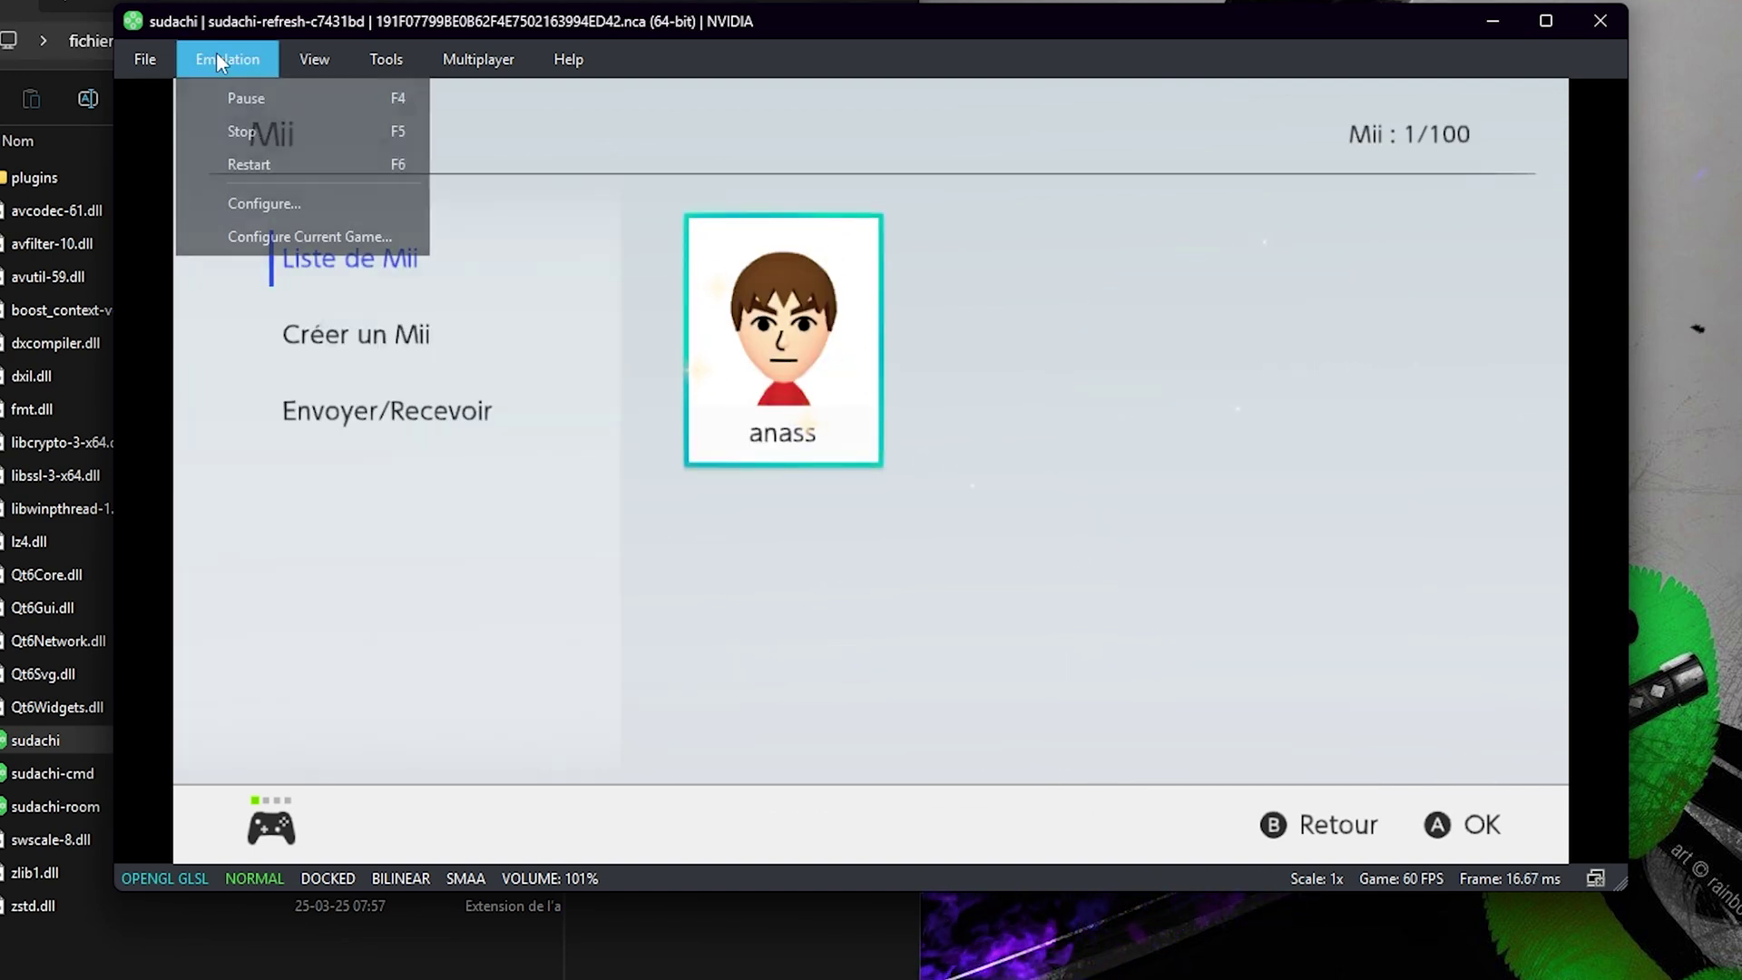
{"action": "left_click", "coordinate": [252, 134]}
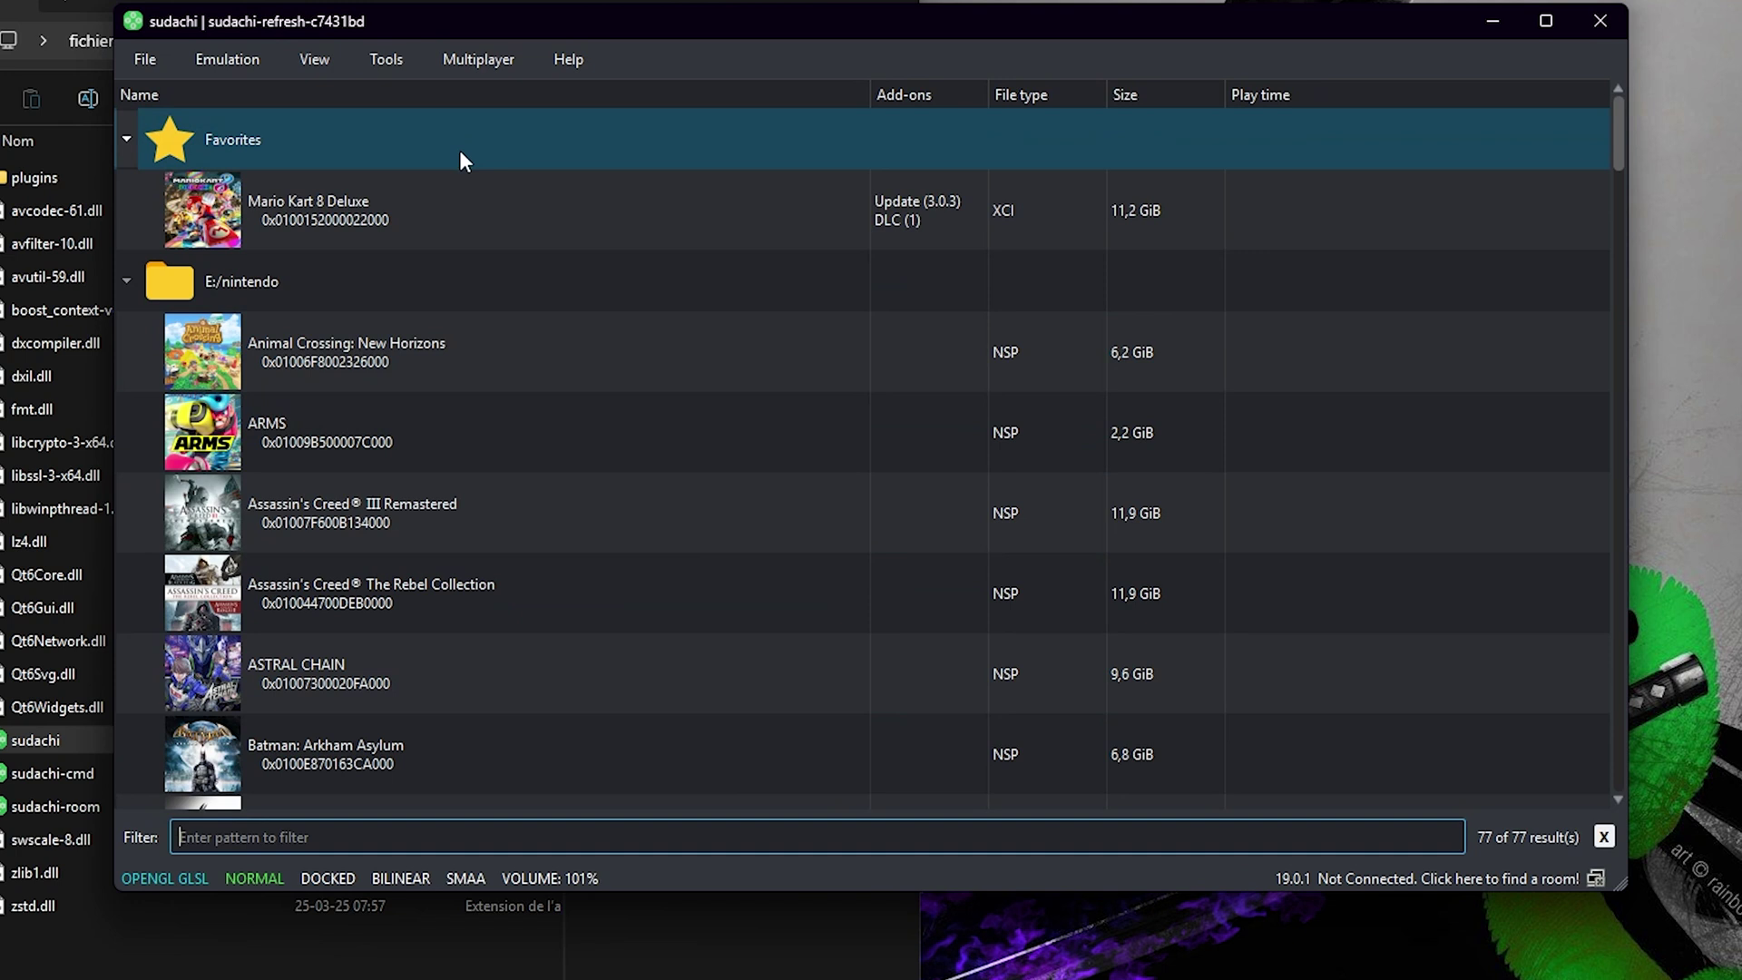
Change the graphics API from the main window.
{"action": "left_click", "coordinate": [386, 62]}
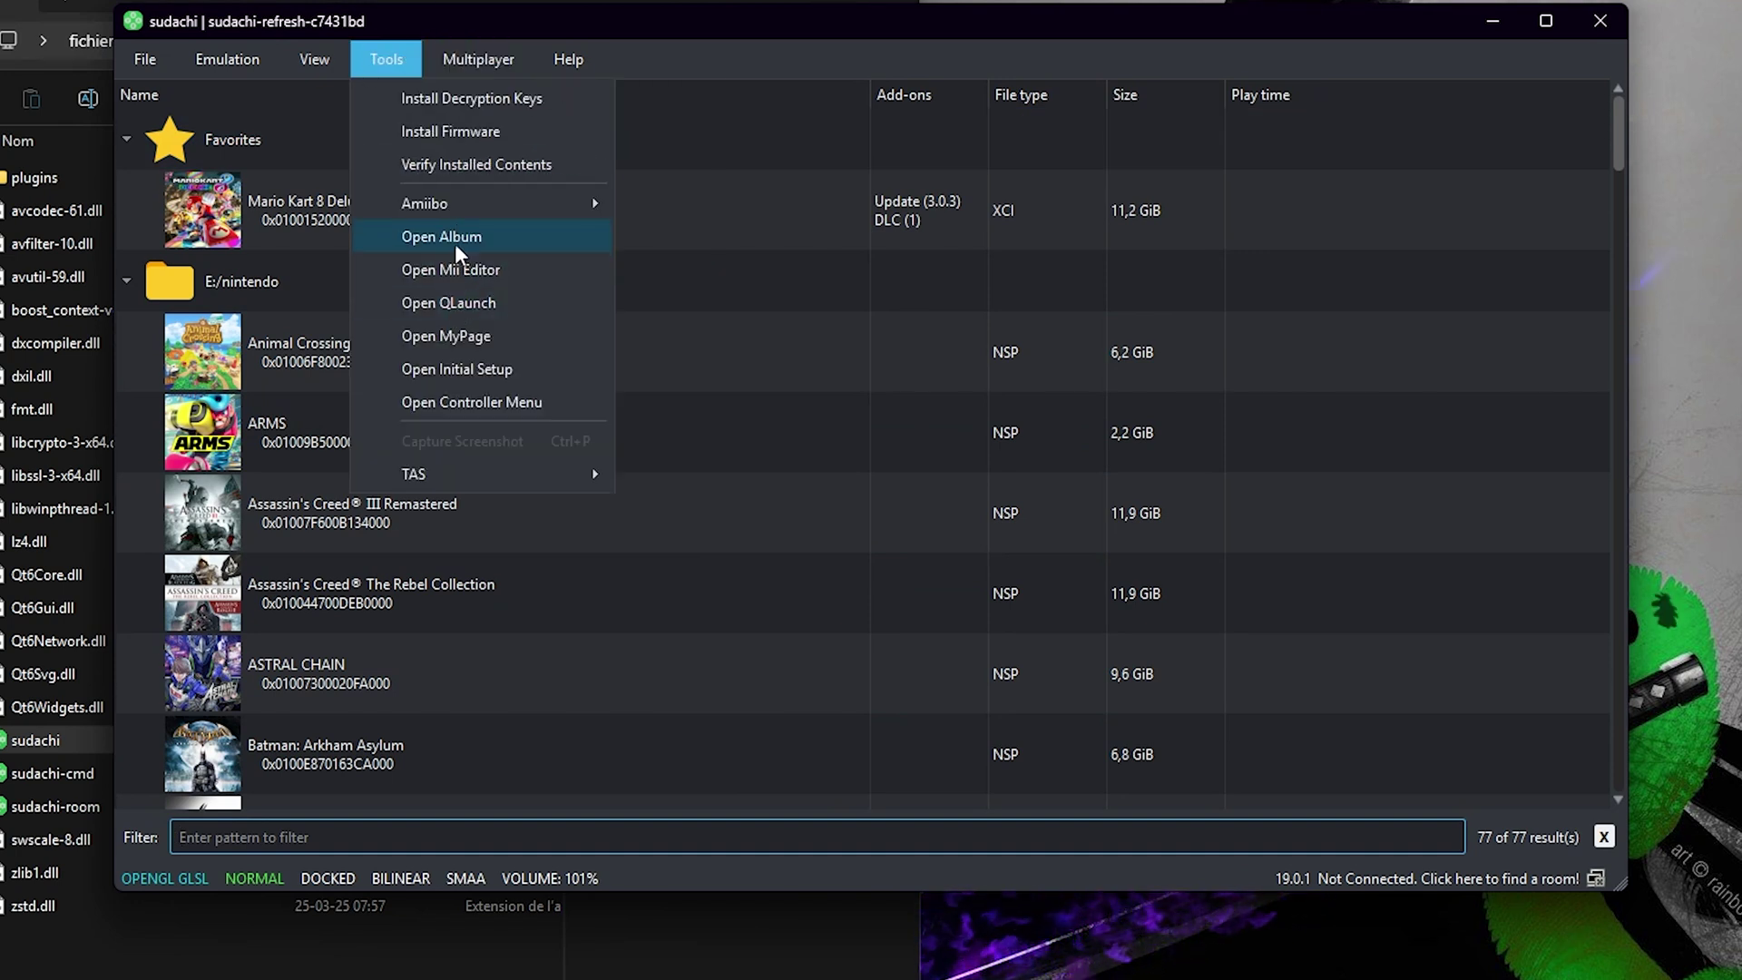
{"action": "left_click", "coordinate": [165, 878]}
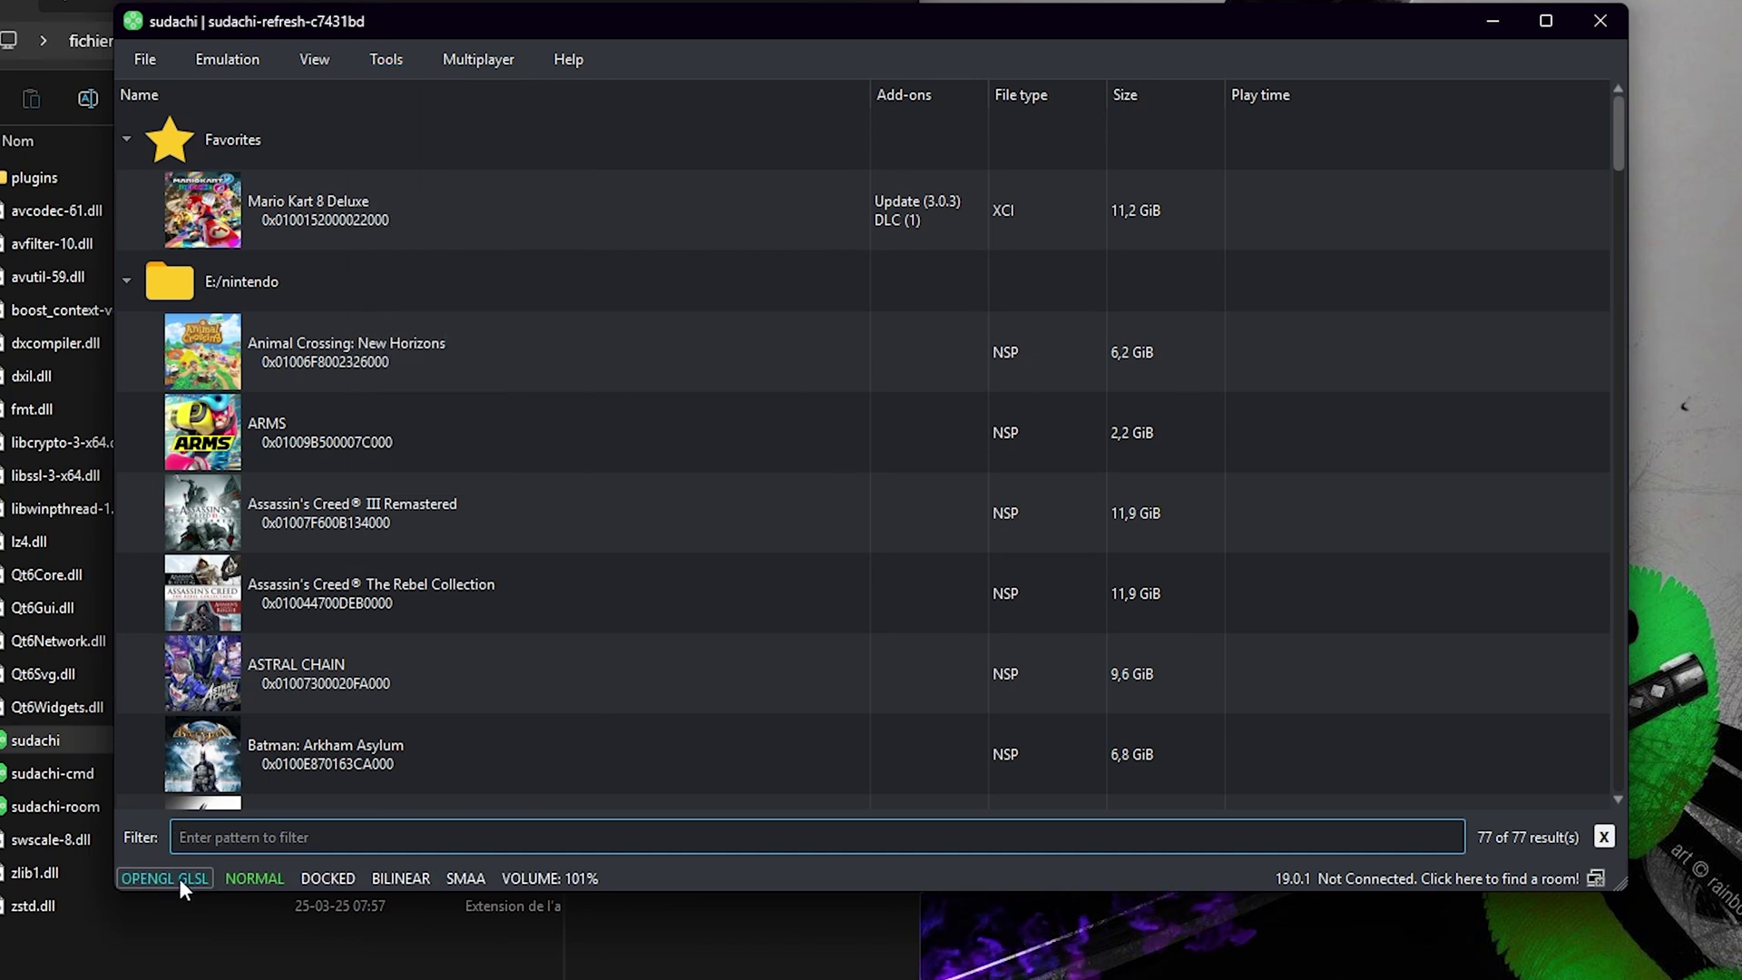